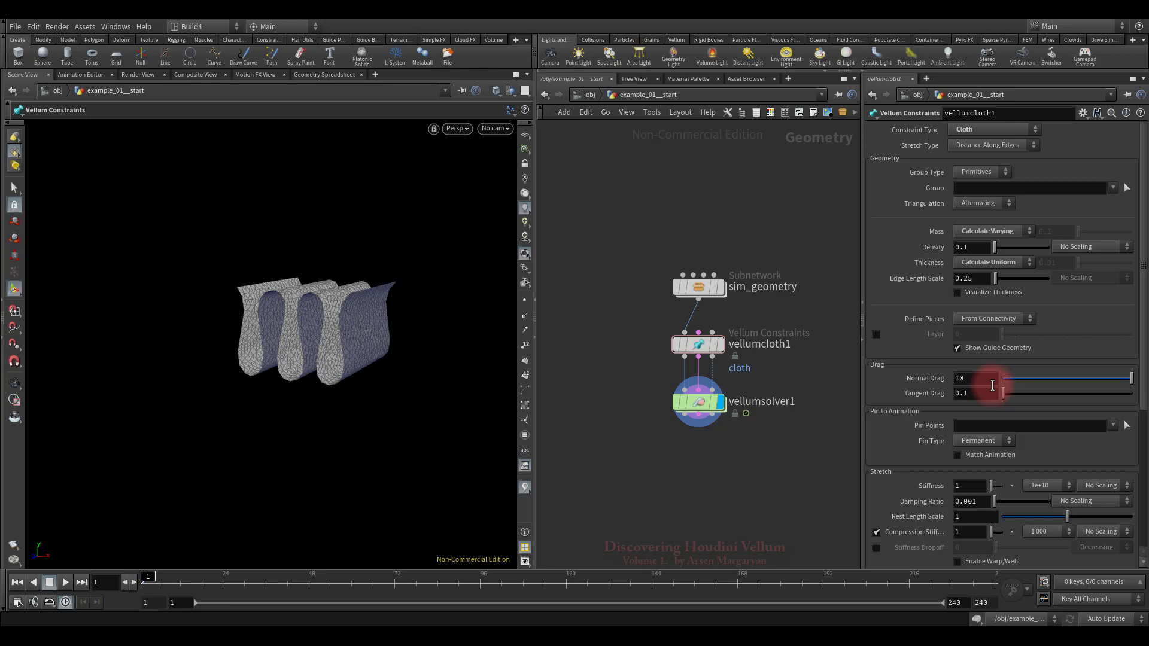
Show vellumsolver1's Forces settings (Wind 0 0 0, Wind Drag 0.1) and toggle Wind off then on.
{"action": "left_click_drag", "start_coordinate": [640, 377], "coordinate": [838, 465]}
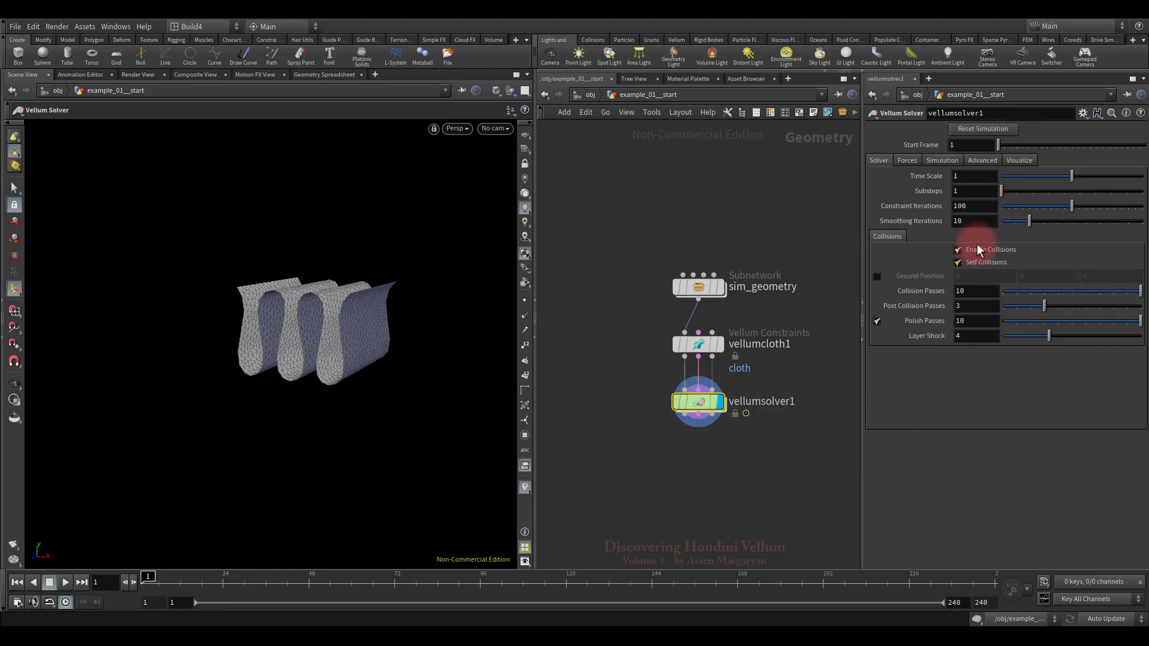
{"action": "left_click", "coordinate": [907, 161]}
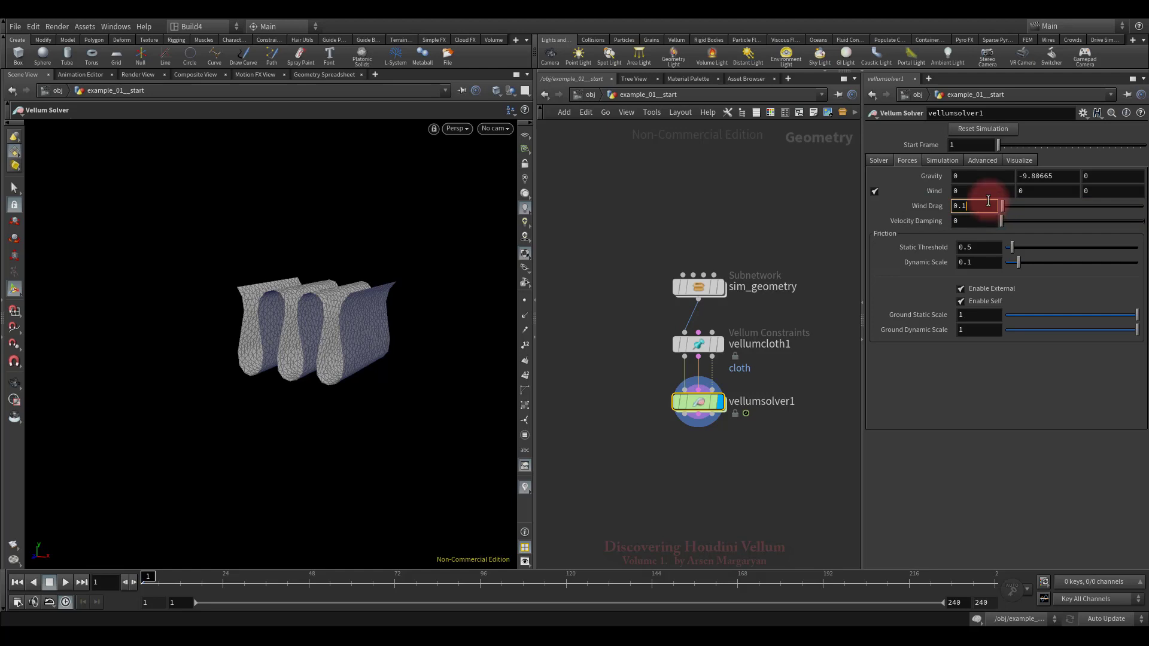
{"action": "left_click", "coordinate": [988, 190]}
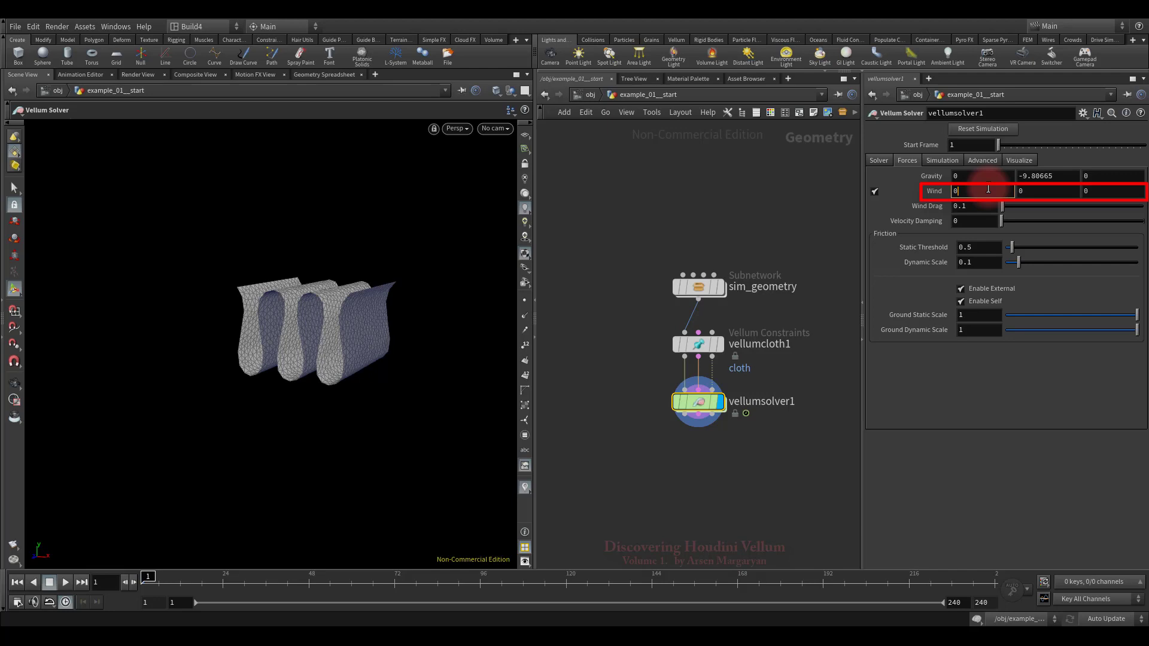
{"action": "left_click", "coordinate": [874, 192]}
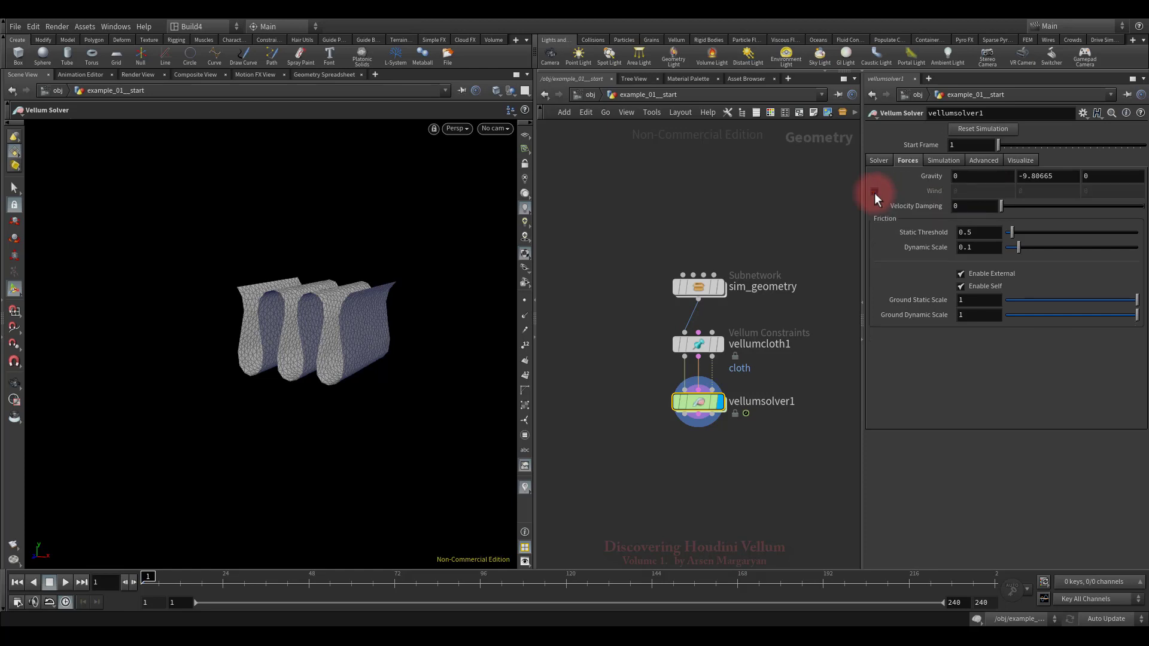
{"action": "left_click", "coordinate": [874, 192]}
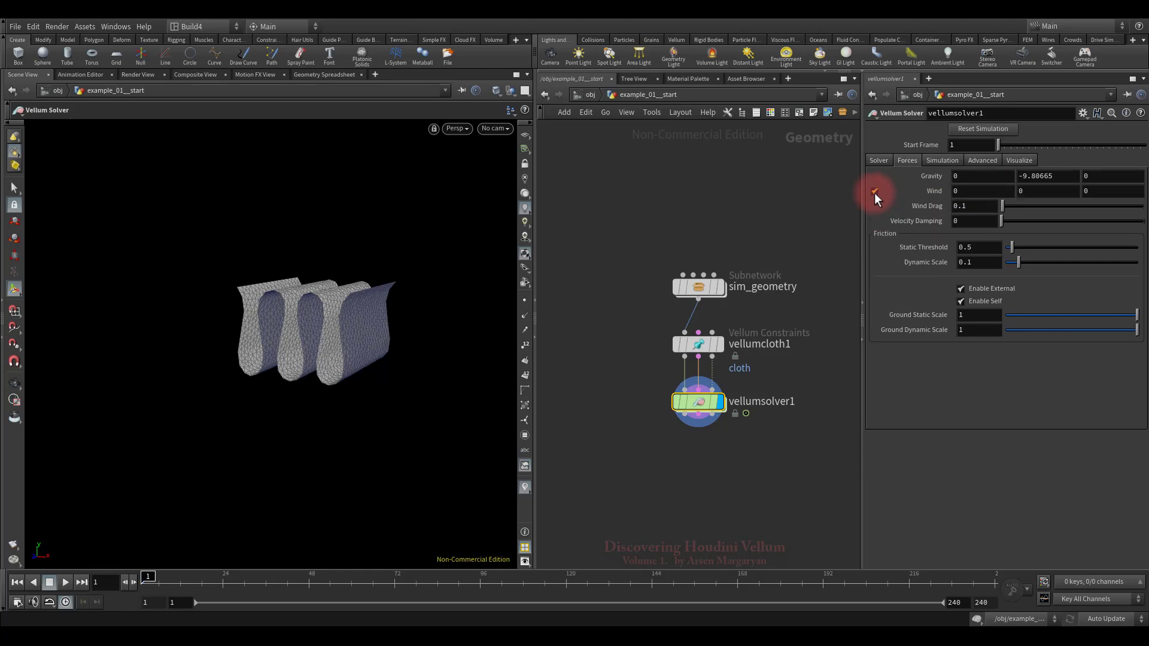
Allow editing of vellumsolver1's contents and dive into its dopnet1 dynamics network.
{"action": "right_click", "coordinate": [695, 400]}
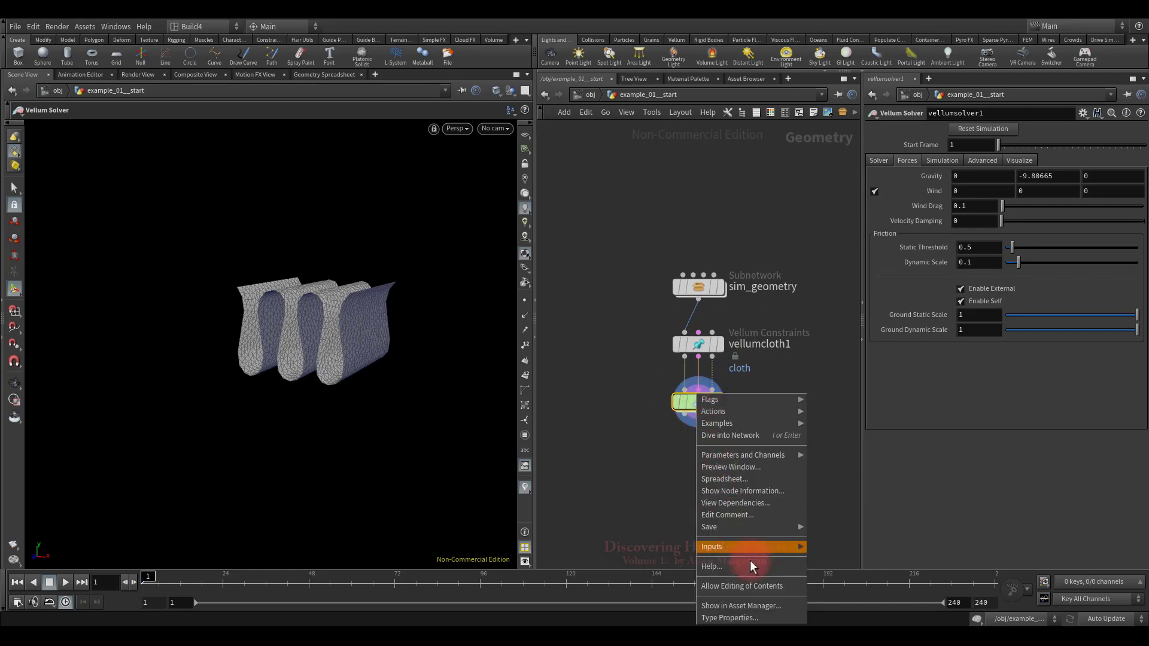
{"action": "left_click", "coordinate": [745, 586]}
{"action": "double_click", "coordinate": [698, 400]}
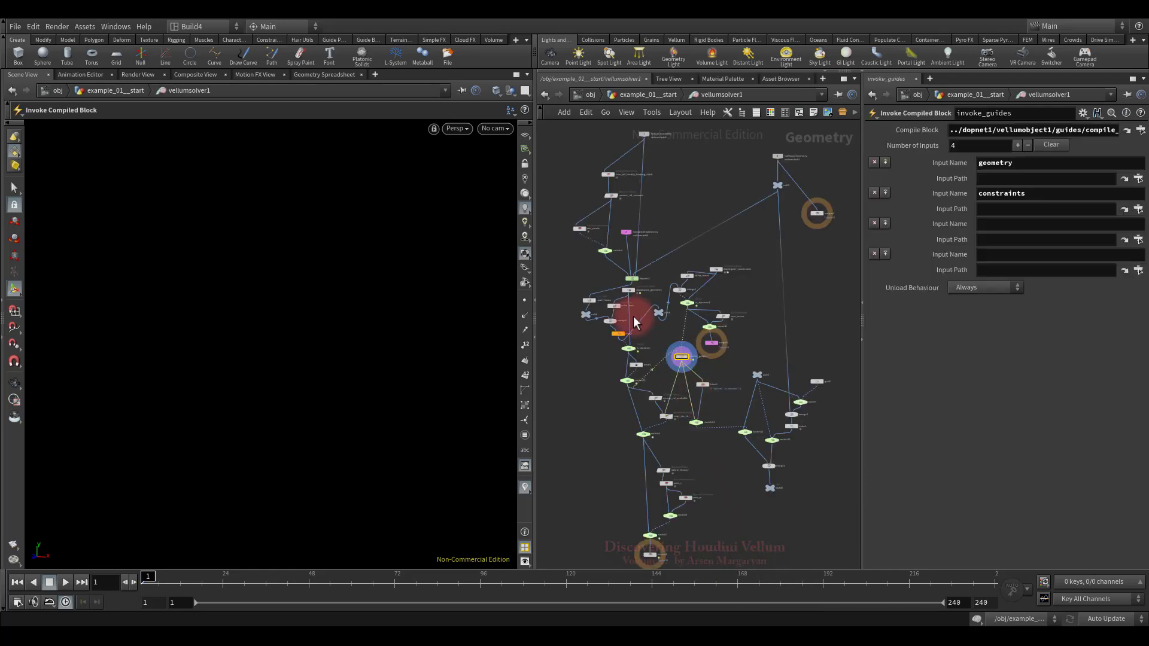
{"action": "scroll", "coordinate": [633, 314], "scroll_direction": "up", "scroll_amount": 5}
{"action": "double_click", "coordinate": [672, 325]}
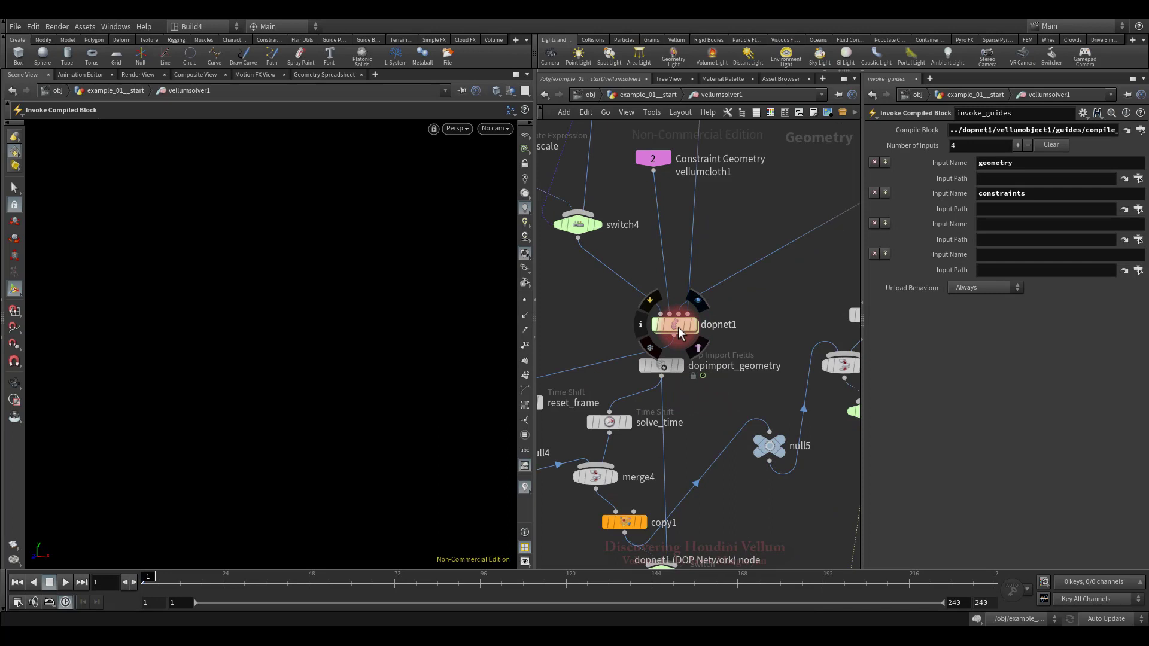
Inspect popwind1's Air Resistance, Wind Velocity and Activation expressions, then return to the top network.
{"action": "middle_click_drag", "start_coordinate": [810, 313], "coordinate": [808, 304]}
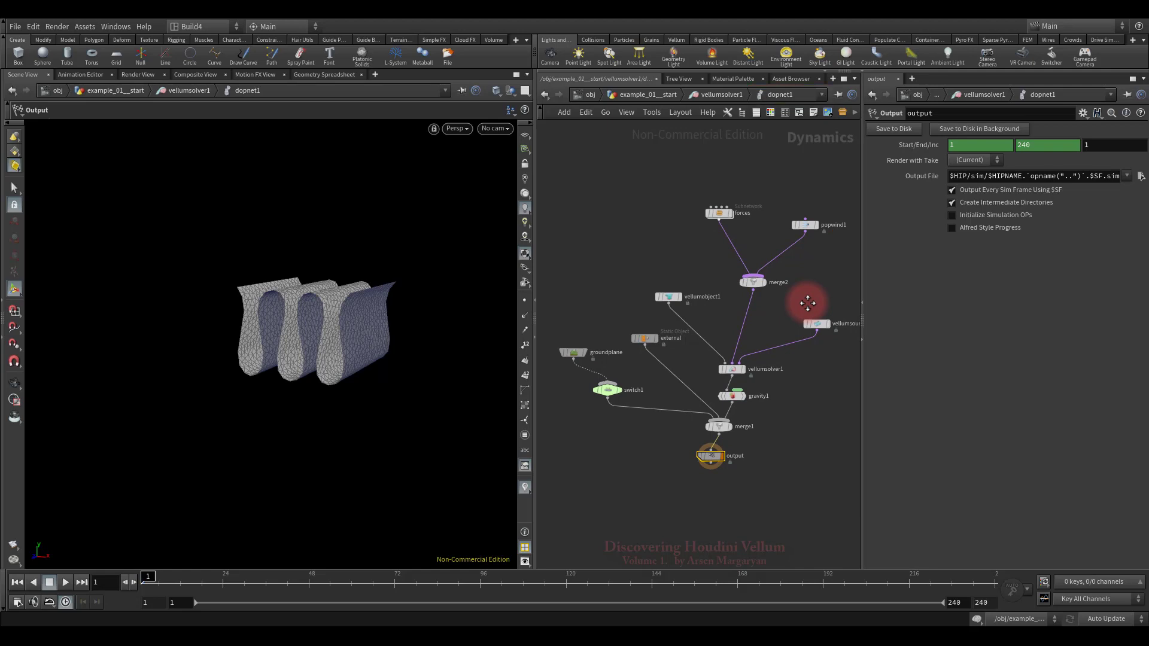
{"action": "middle_click_drag", "start_coordinate": [808, 304], "coordinate": [790, 372]}
{"action": "scroll", "coordinate": [802, 362], "scroll_direction": "up", "scroll_amount": 6}
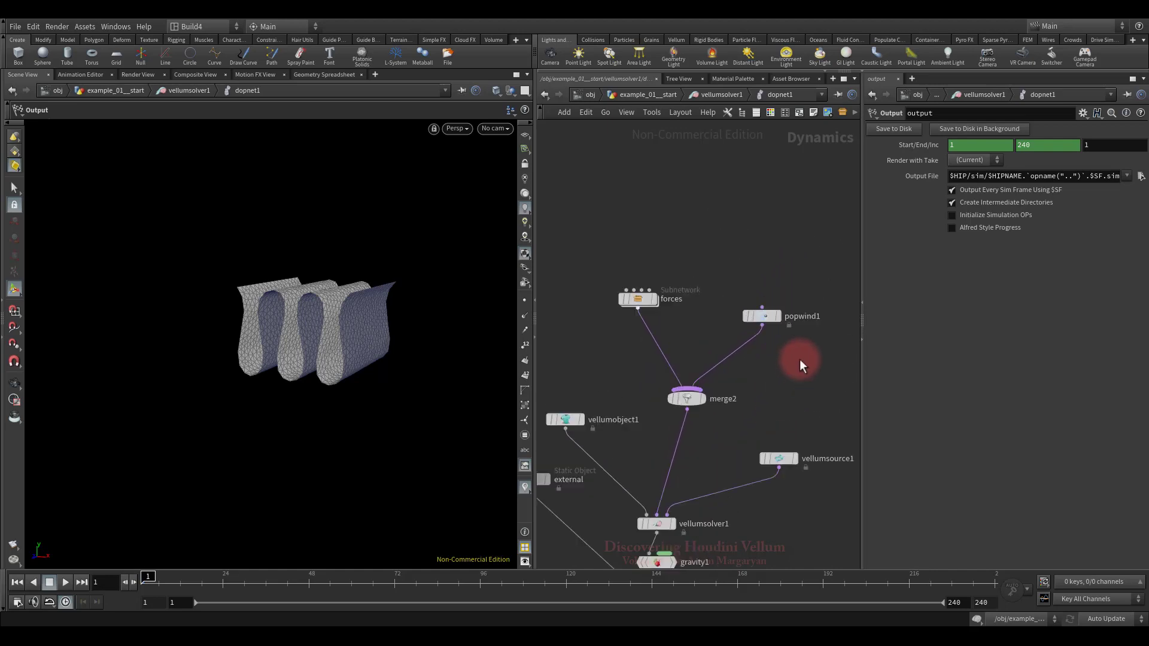
{"action": "left_click", "coordinate": [745, 297]}
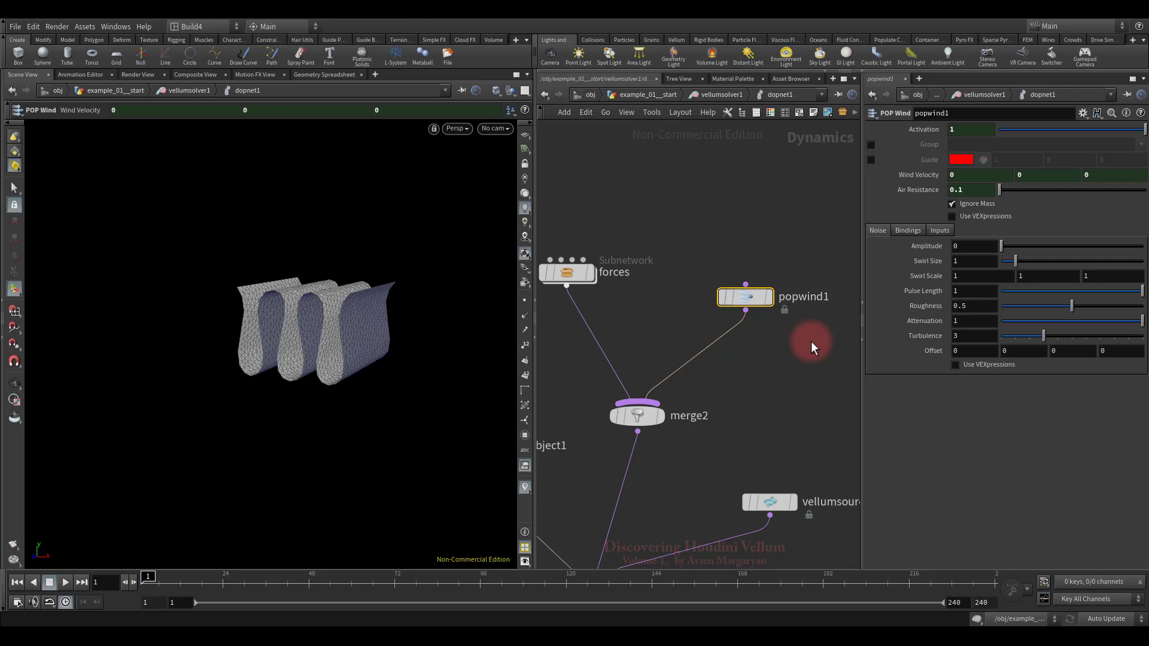
{"action": "left_click", "coordinate": [920, 190]}
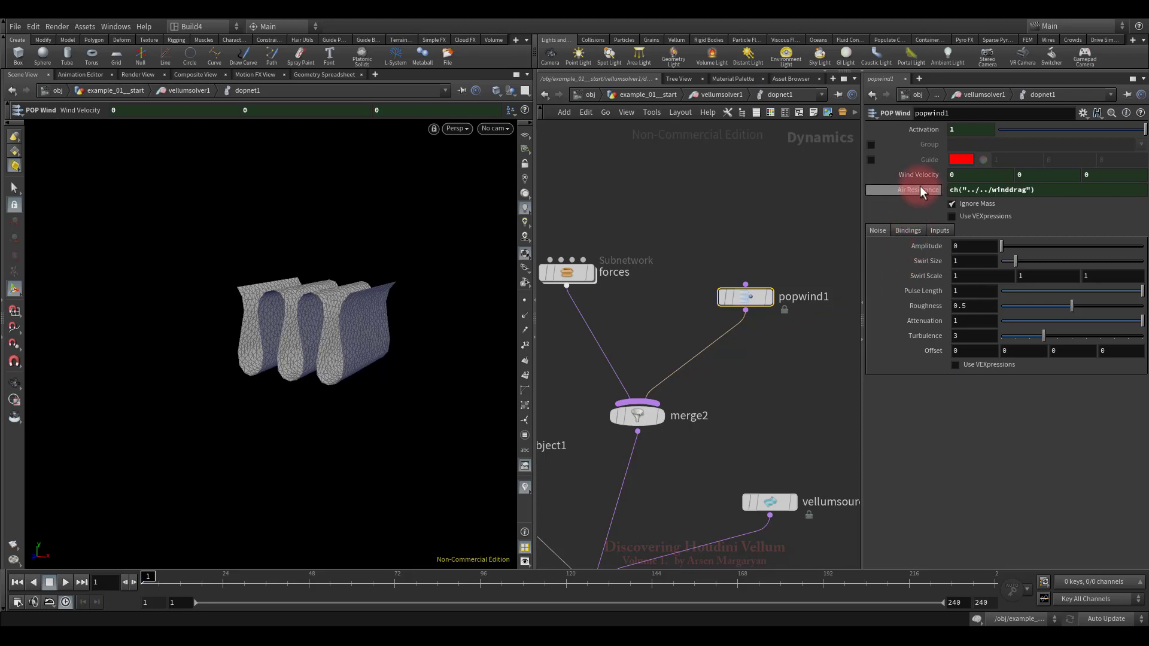
{"action": "left_click", "coordinate": [927, 174]}
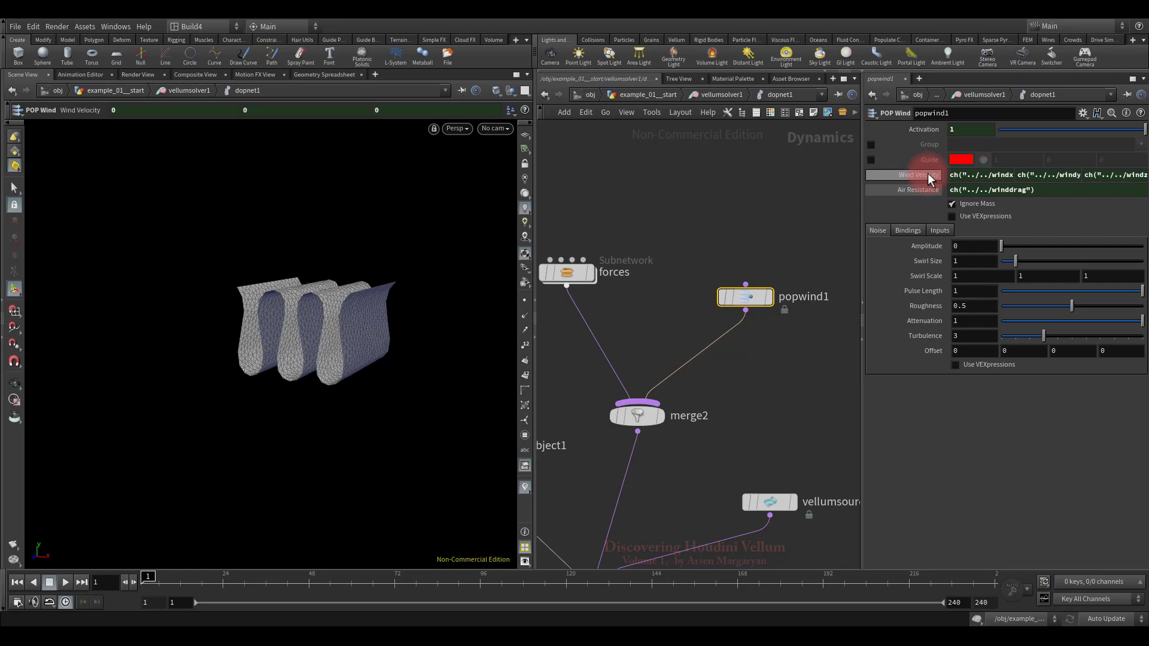
{"action": "left_click", "coordinate": [936, 128]}
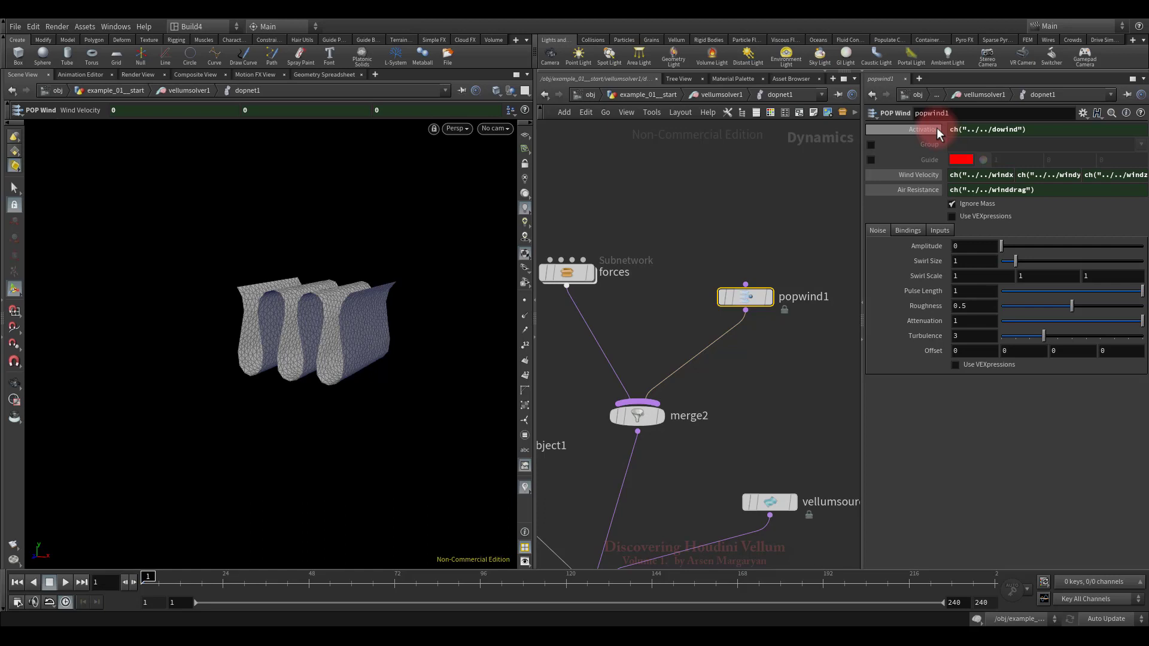
{"action": "left_click", "coordinate": [645, 94]}
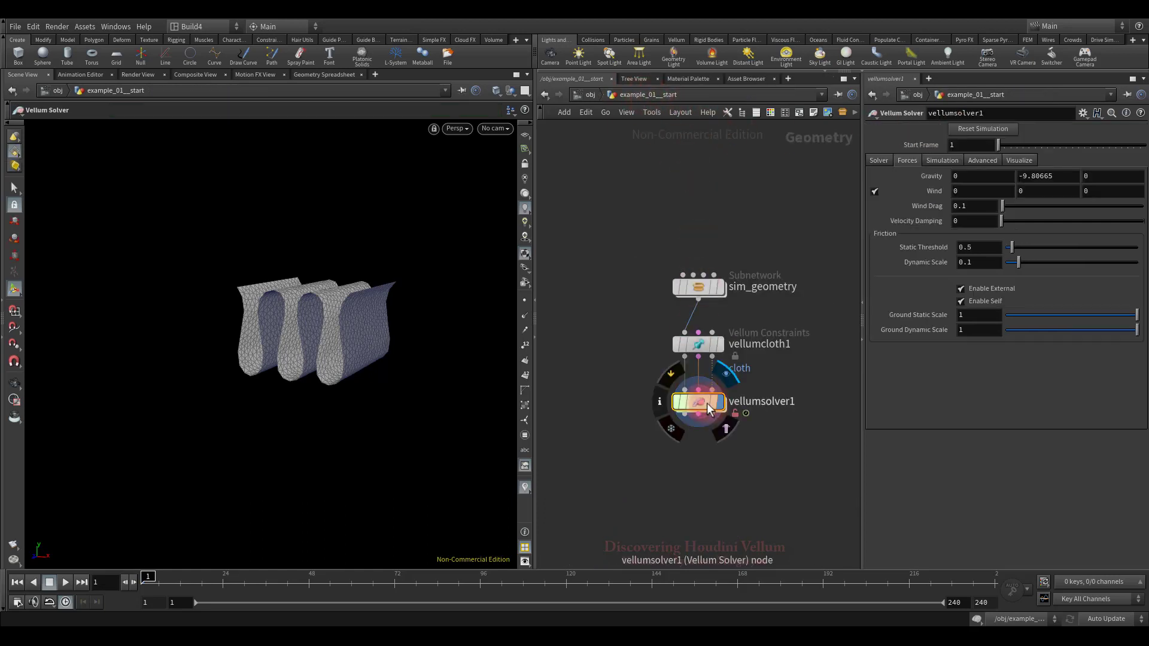
Pull the view back and position the cloth near the top of the viewport.
{"action": "right_click", "coordinate": [705, 383]}
{"action": "left_click", "coordinate": [753, 571]}
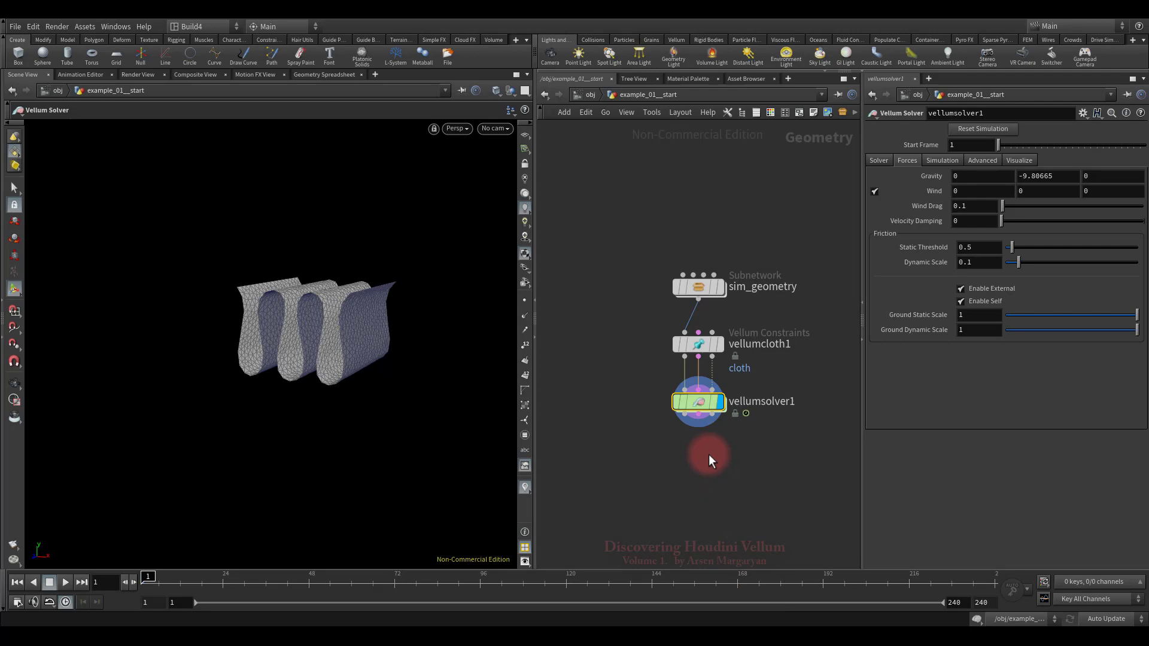
{"action": "left_click", "coordinate": [984, 205]}
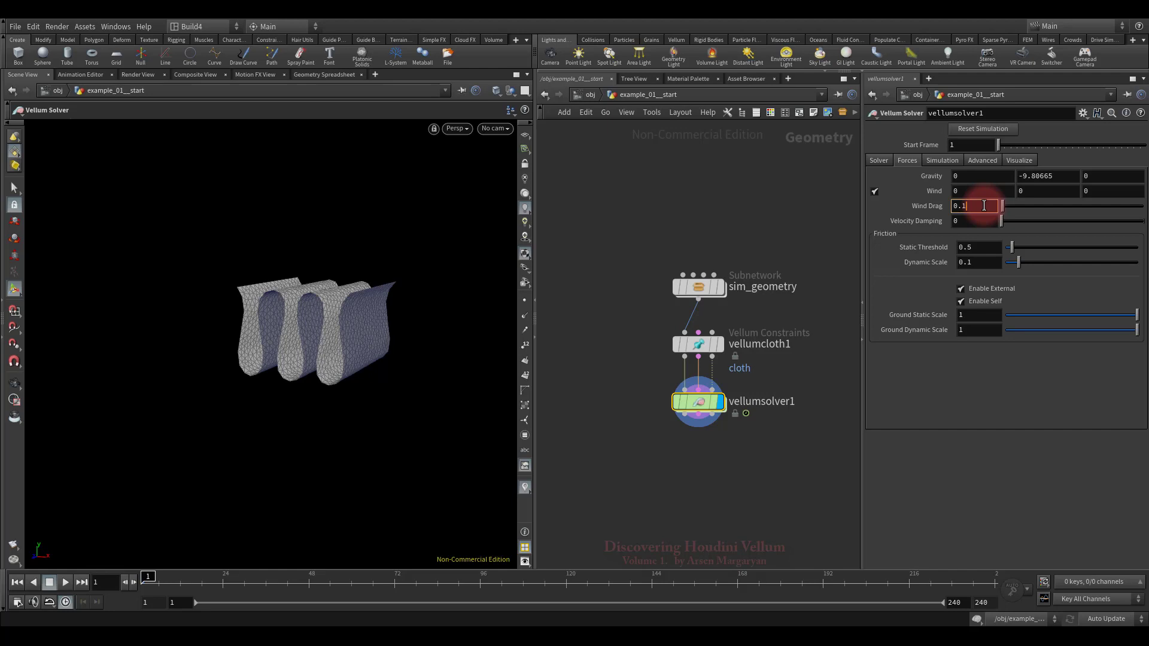
{"action": "left_click", "coordinate": [406, 416]}
{"action": "right_click_drag", "start_coordinate": [429, 377], "coordinate": [260, 427], "text": "alt"}
{"action": "middle_click_drag", "start_coordinate": [428, 373], "coordinate": [348, 187], "text": "alt"}
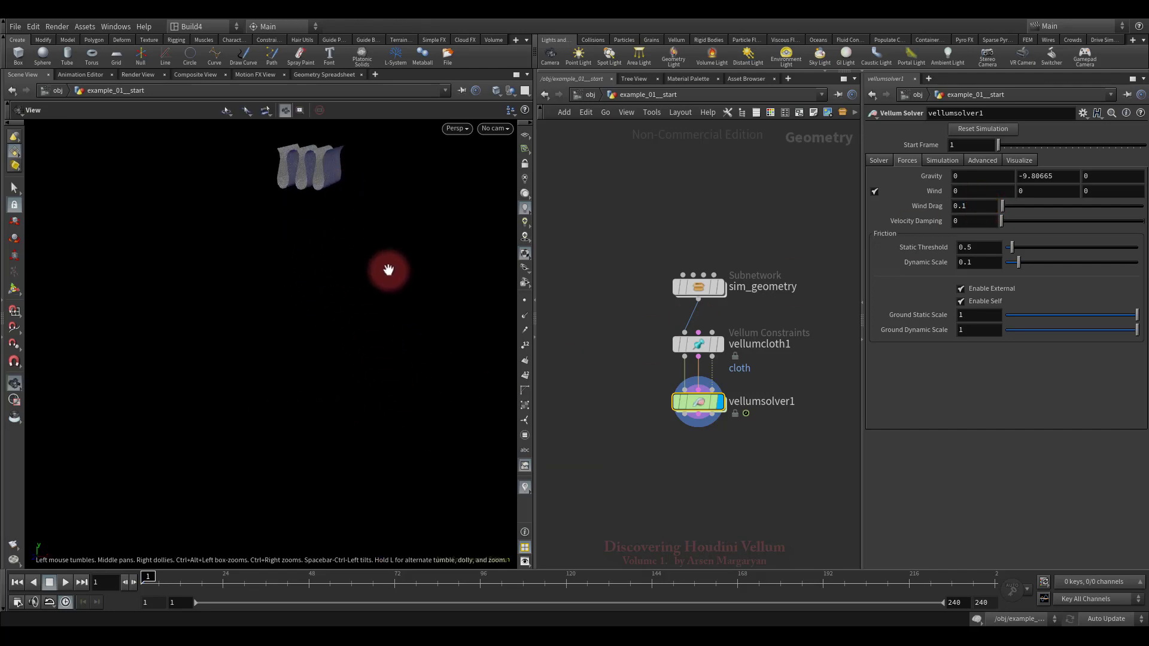
{"action": "middle_click_drag", "start_coordinate": [388, 270], "coordinate": [307, 241]}
{"action": "key", "text": "Return"}
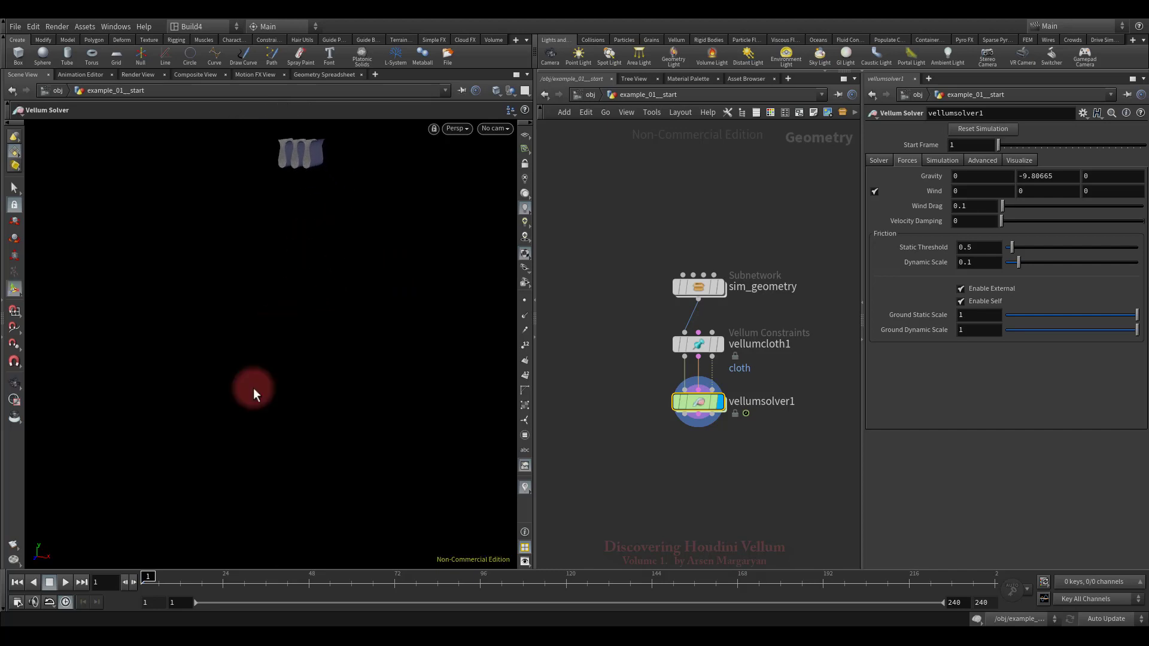
Play the falling cloth simulation, rewind to frame 1, and replay it.
{"action": "left_click", "coordinate": [66, 583]}
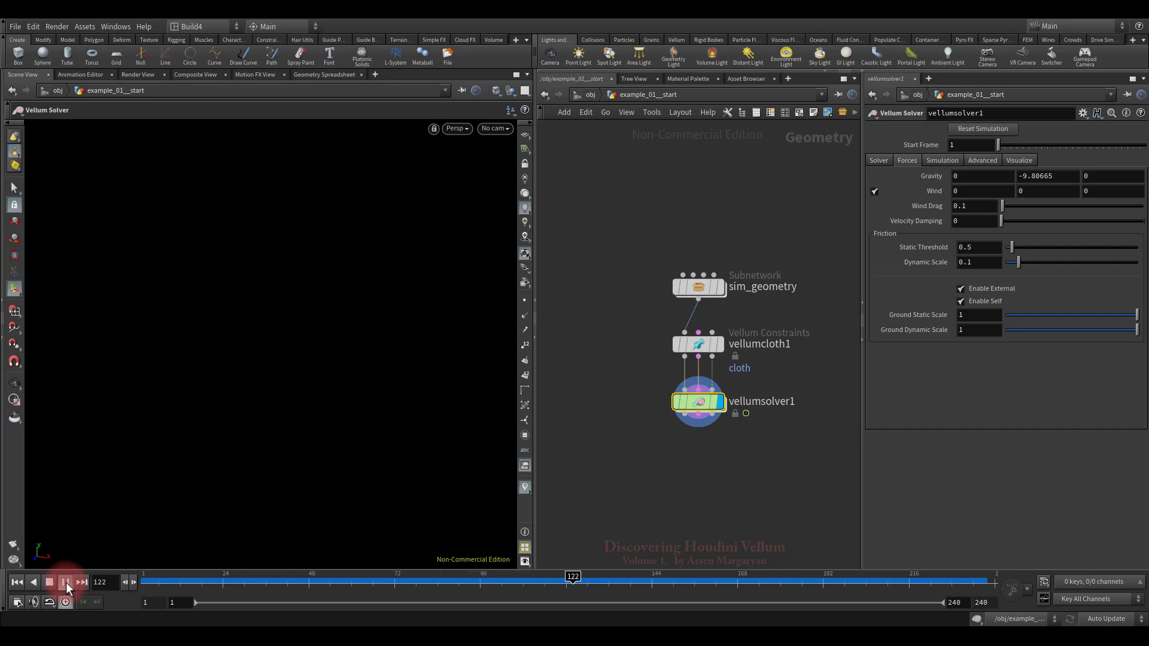
{"action": "left_click", "coordinate": [49, 581]}
{"action": "left_click", "coordinate": [17, 581]}
{"action": "left_click", "coordinate": [66, 582]}
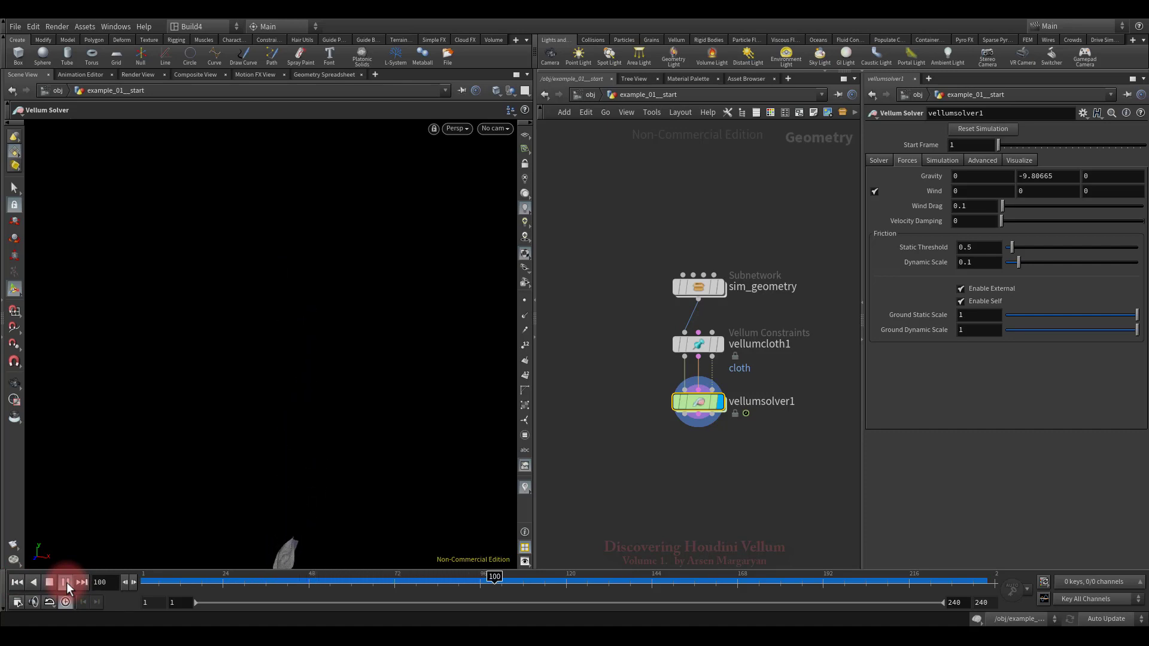
Rewind to frame 1 and set the solver's Wind Drag to 0.
{"action": "left_click", "coordinate": [50, 583]}
{"action": "left_click", "coordinate": [16, 582]}
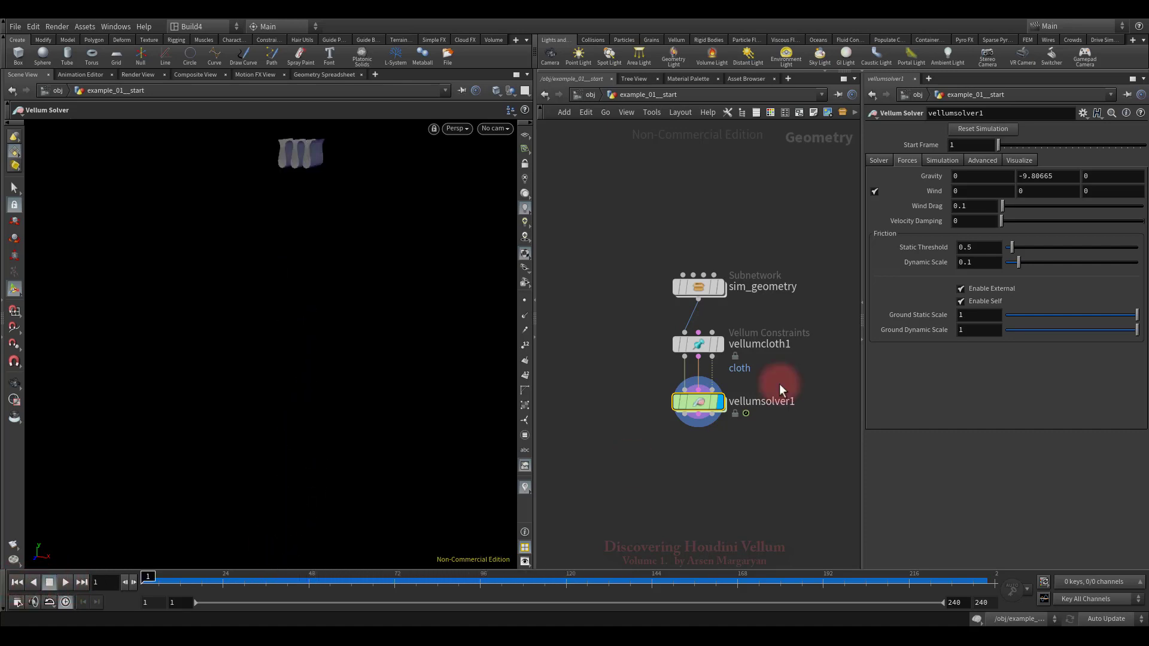
{"action": "left_click", "coordinate": [976, 209]}
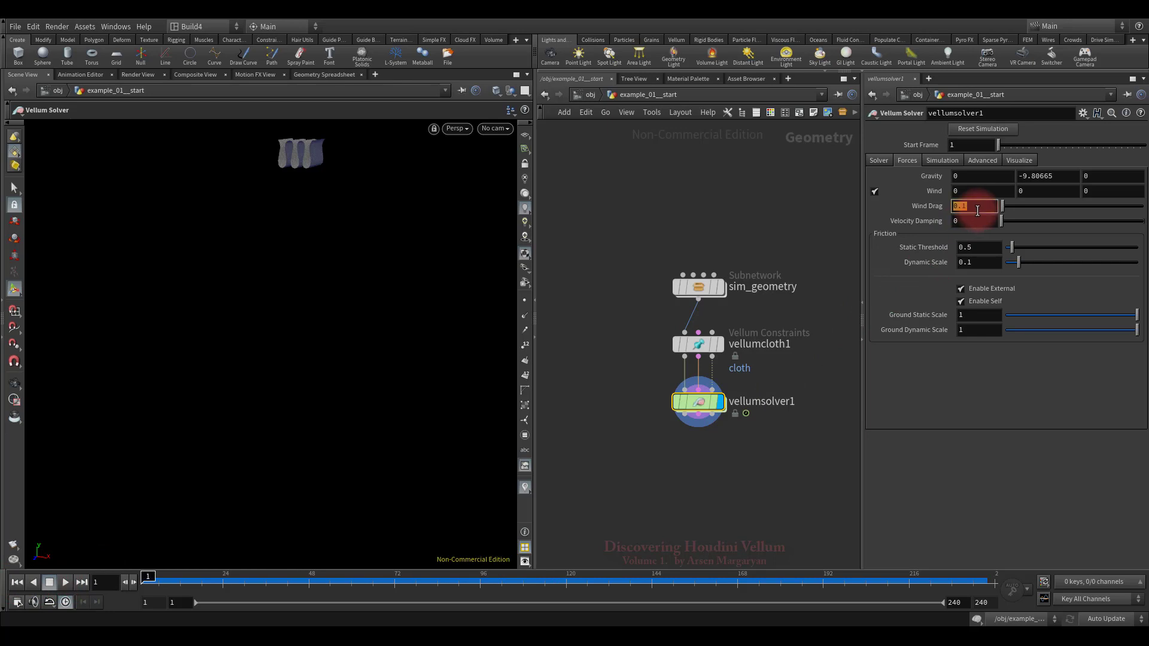
{"action": "type", "text": "0"}
{"action": "key", "text": "Return"}
{"action": "left_click", "coordinate": [729, 450]}
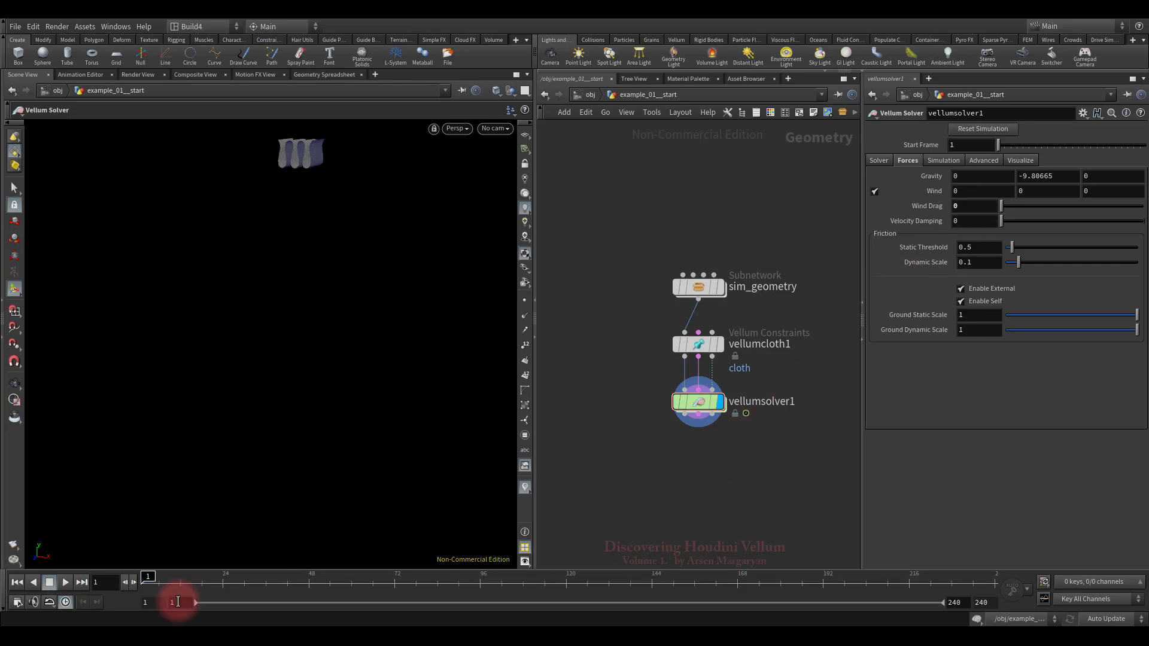
Play the zero-drag fall, scrub to frame 198, orbit the cloth, then rewind to frame 1.
{"action": "left_click", "coordinate": [66, 582]}
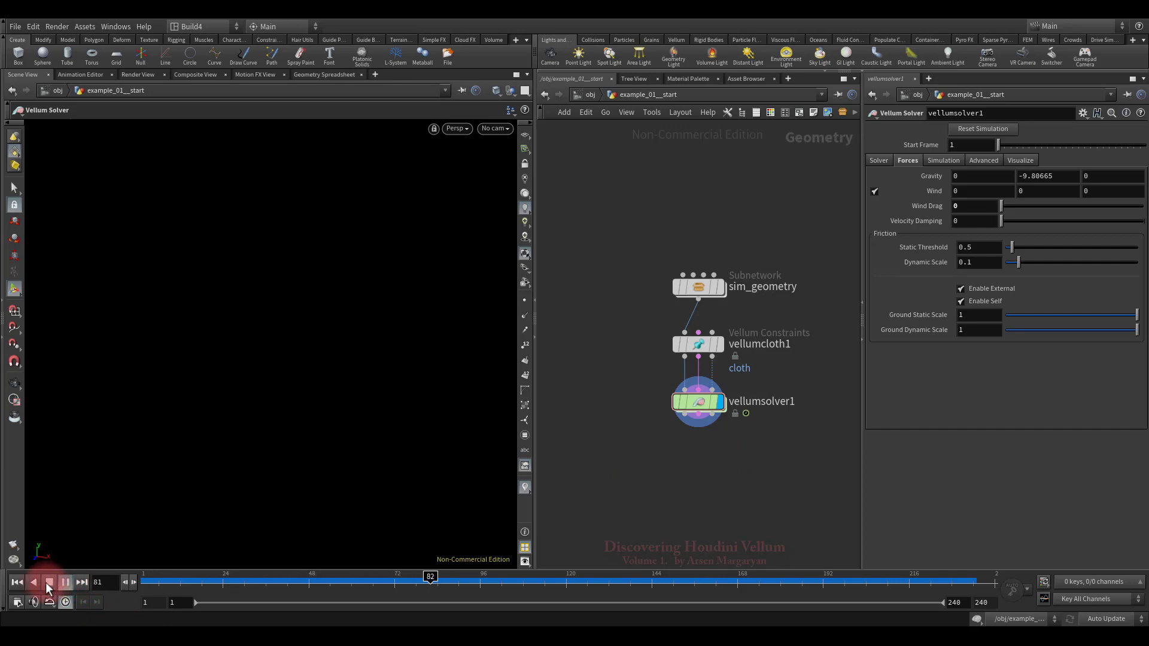
{"action": "left_click", "coordinate": [50, 582]}
{"action": "left_click_drag", "start_coordinate": [357, 583], "coordinate": [844, 584]}
{"action": "key", "text": "Escape"}
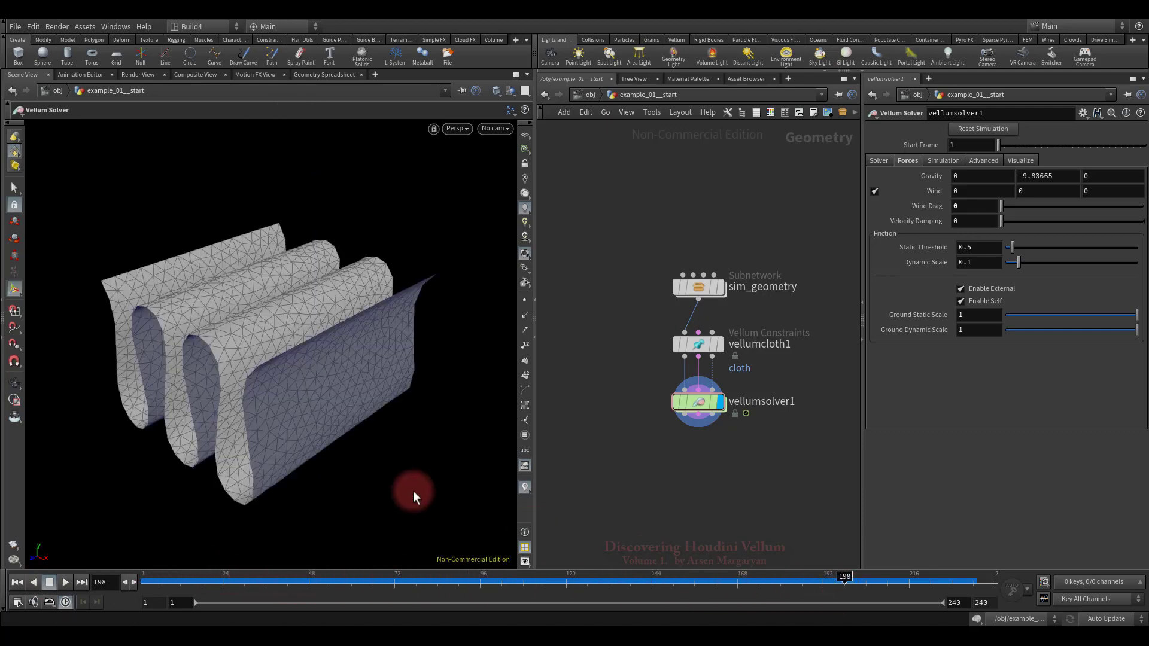
{"action": "left_click_drag", "start_coordinate": [424, 471], "coordinate": [389, 420]}
{"action": "left_click", "coordinate": [22, 588]}
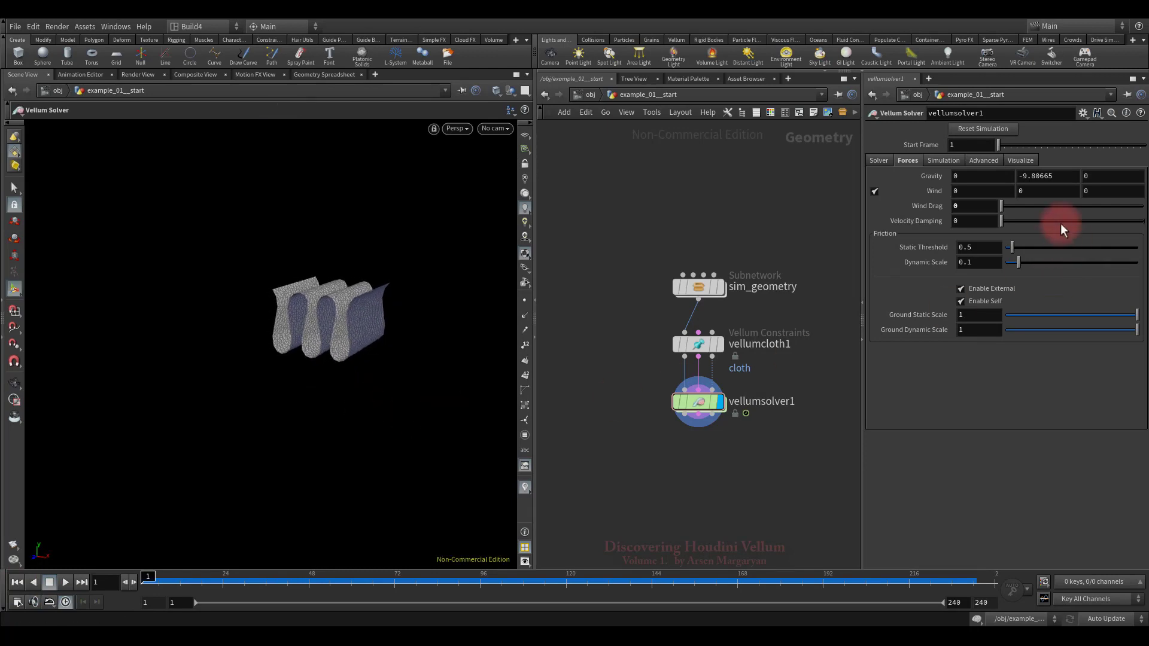
Set Wind Drag to 1 and frame the cloth smaller toward the upper left.
{"action": "left_click", "coordinate": [985, 205]}
{"action": "type", "text": "1"}
{"action": "key", "text": "Return"}
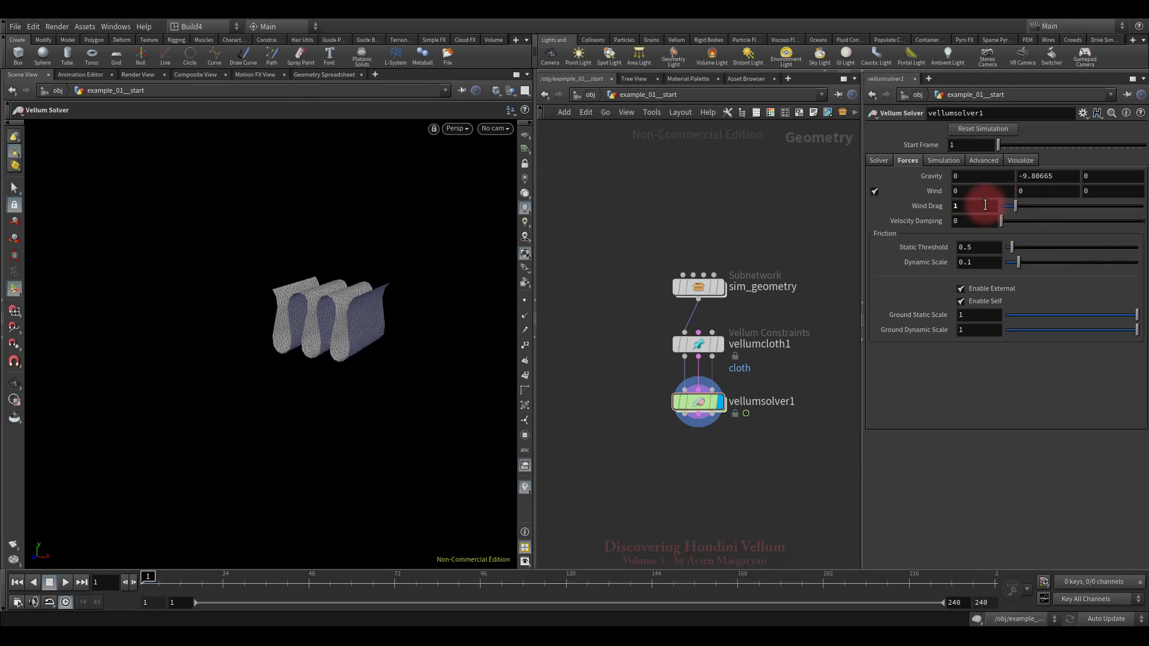
{"action": "right_click_drag", "start_coordinate": [415, 380], "coordinate": [361, 398], "text": "alt"}
{"action": "left_click_drag", "start_coordinate": [365, 401], "coordinate": [412, 382], "text": "alt"}
{"action": "middle_click_drag", "start_coordinate": [410, 353], "coordinate": [328, 279], "text": "alt"}
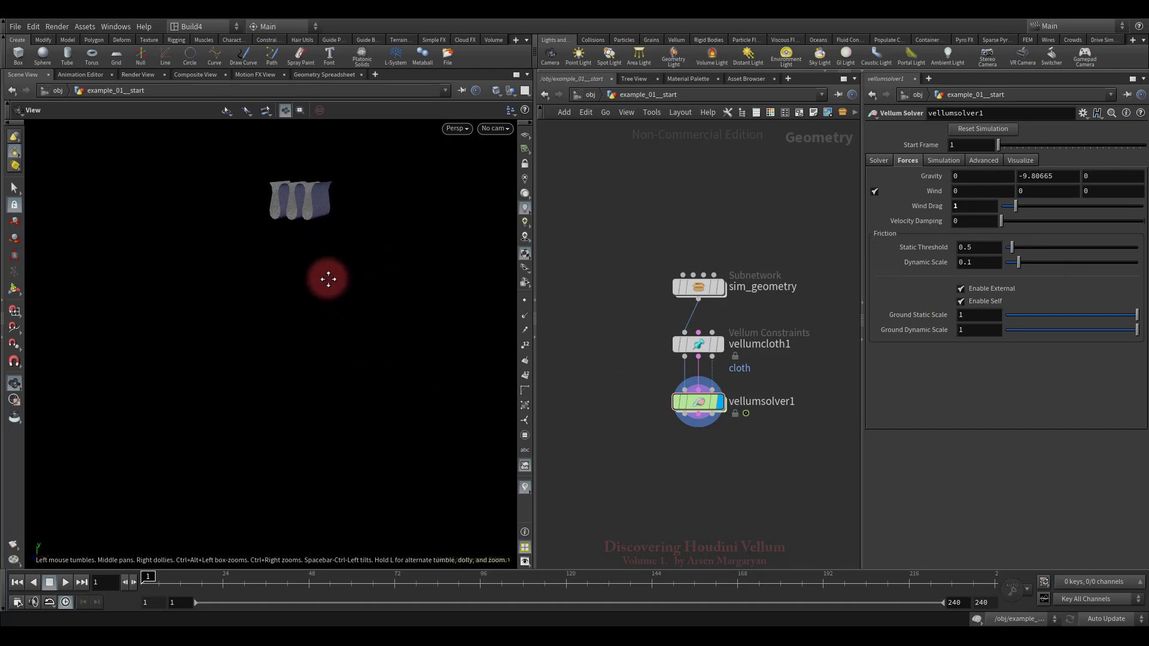
Play the cloth fall with Wind Drag 1, then stop and return to frame 1.
{"action": "left_click", "coordinate": [69, 583]}
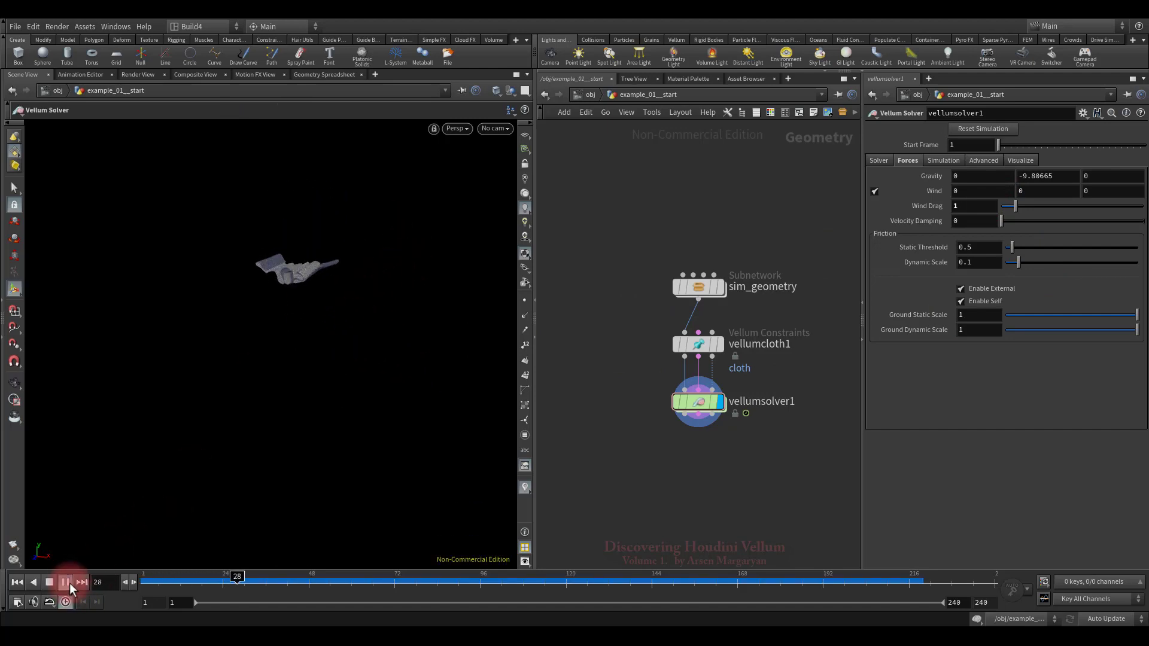
{"action": "right_click_drag", "start_coordinate": [304, 472], "coordinate": [381, 477], "text": "alt"}
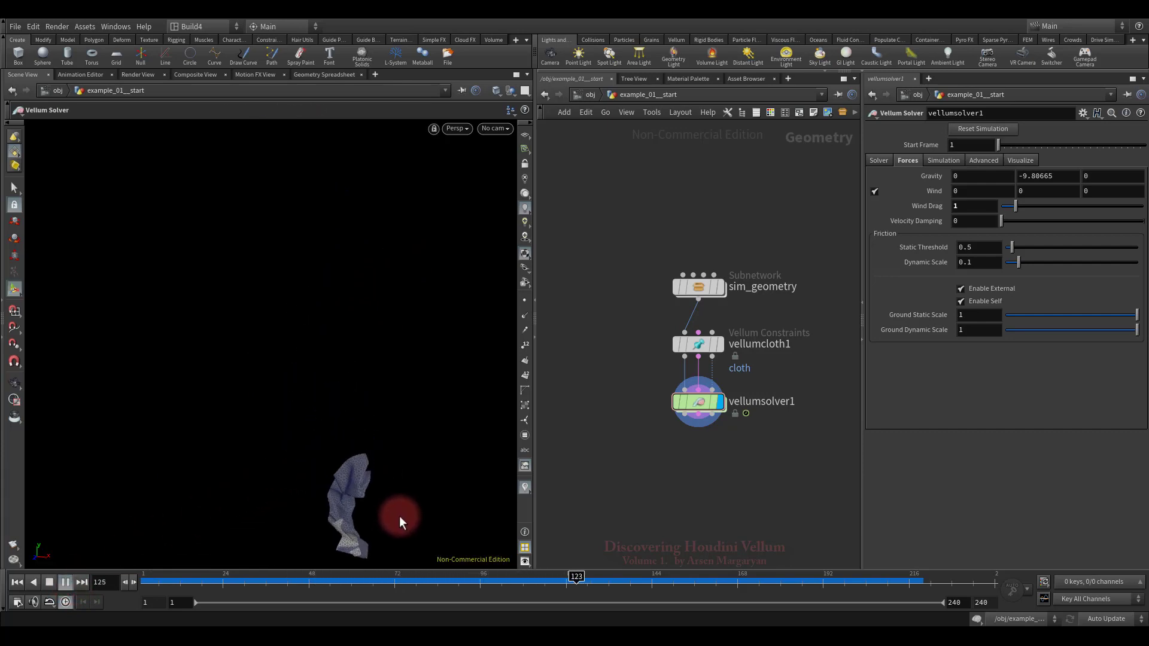
{"action": "left_click", "coordinate": [49, 582]}
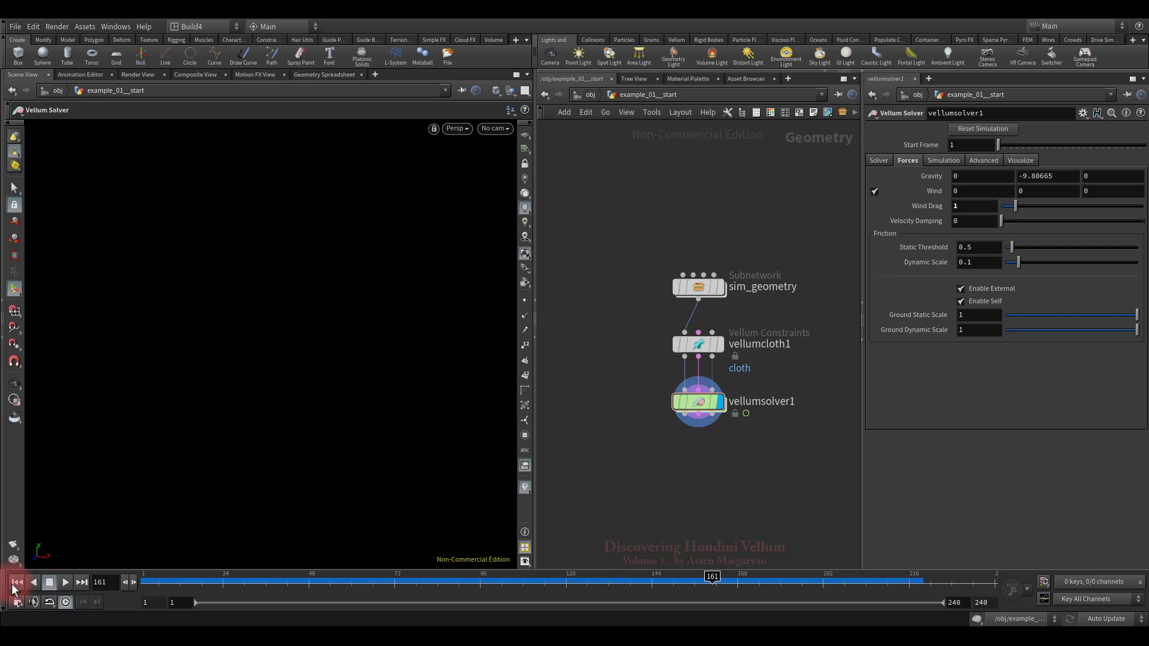
{"action": "left_click", "coordinate": [15, 584]}
{"action": "middle_click_drag", "start_coordinate": [340, 326], "coordinate": [340, 453], "text": "alt"}
{"action": "left_click_drag", "start_coordinate": [333, 259], "coordinate": [386, 252], "text": "alt"}
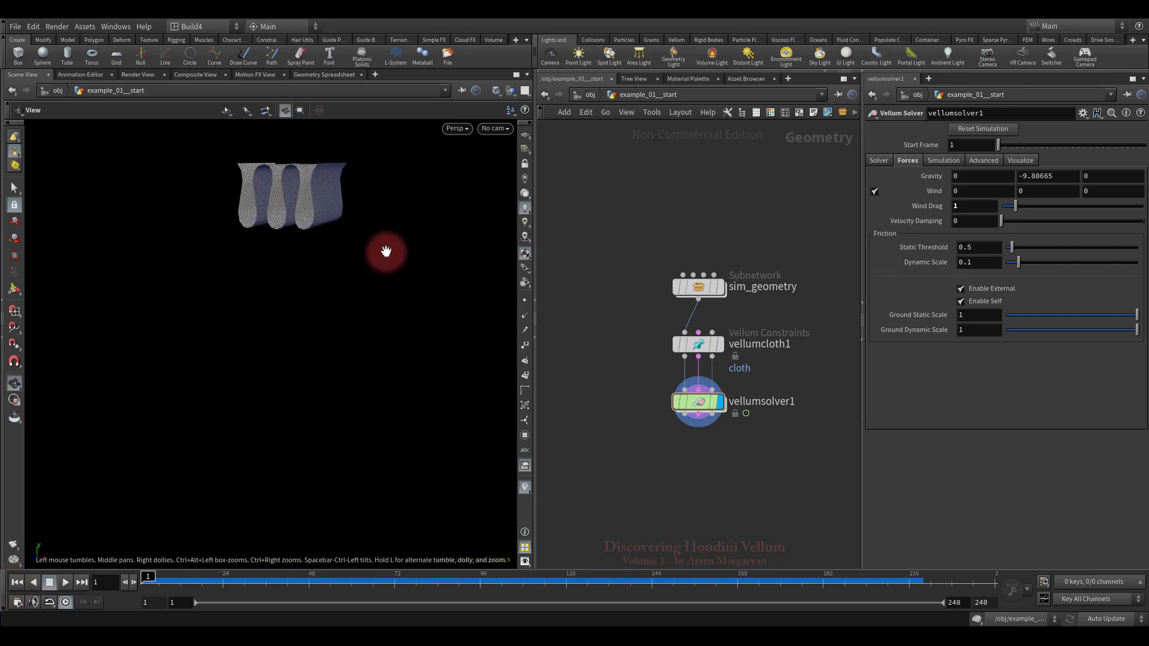
{"action": "middle_click_drag", "start_coordinate": [386, 251], "coordinate": [418, 328]}
Set Wind Drag to 10, play the simulation, and rewind to frame 1.
{"action": "left_click", "coordinate": [975, 206]}
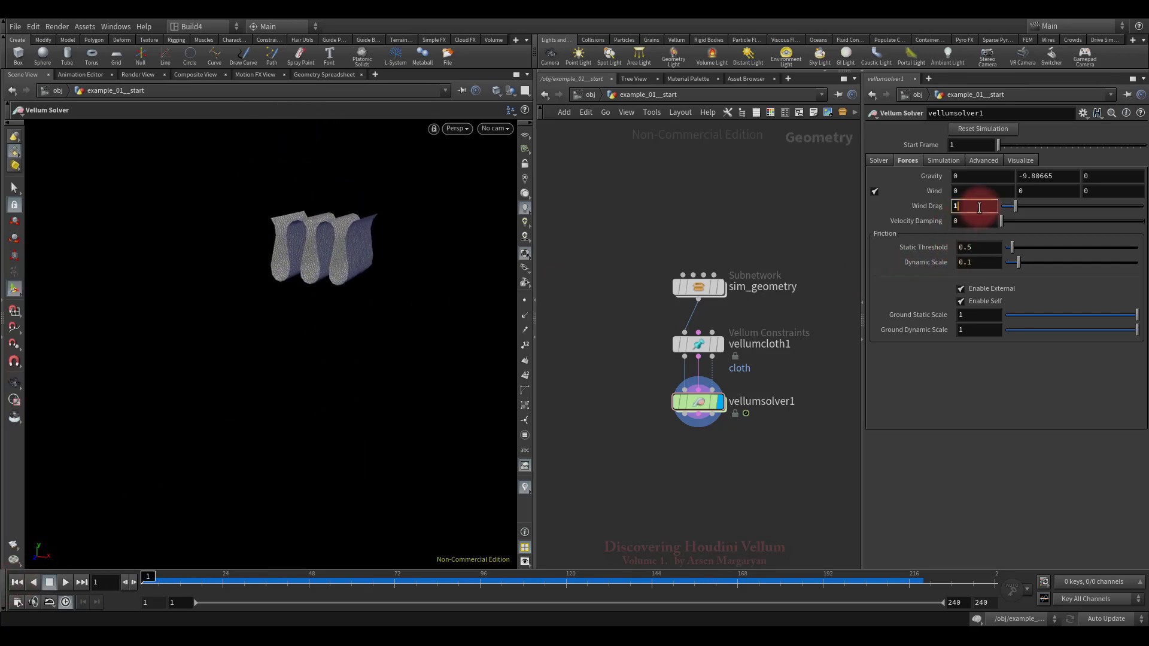
{"action": "type", "text": "0"}
{"action": "key", "text": "Return"}
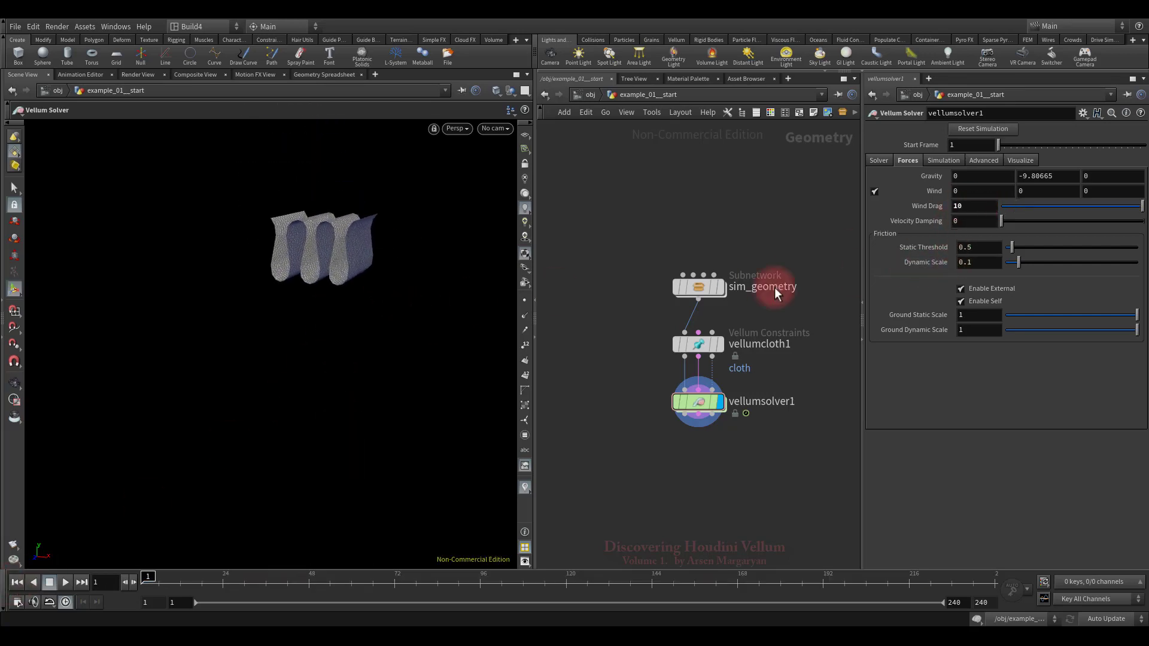
{"action": "left_click", "coordinate": [67, 581]}
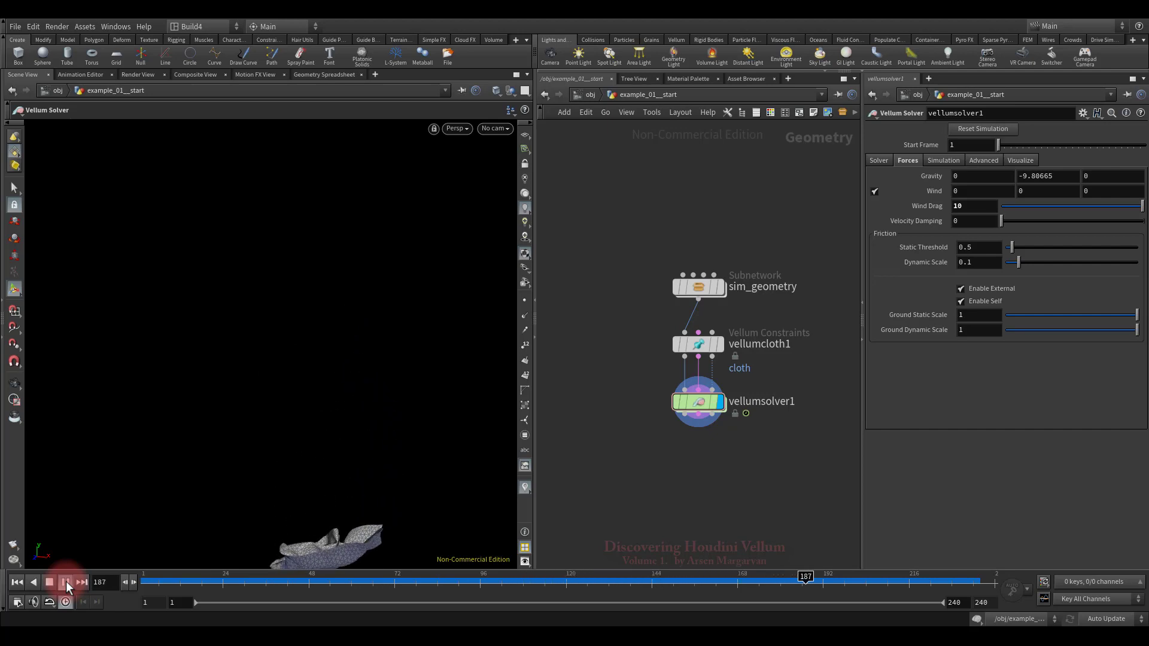
{"action": "left_click", "coordinate": [24, 583]}
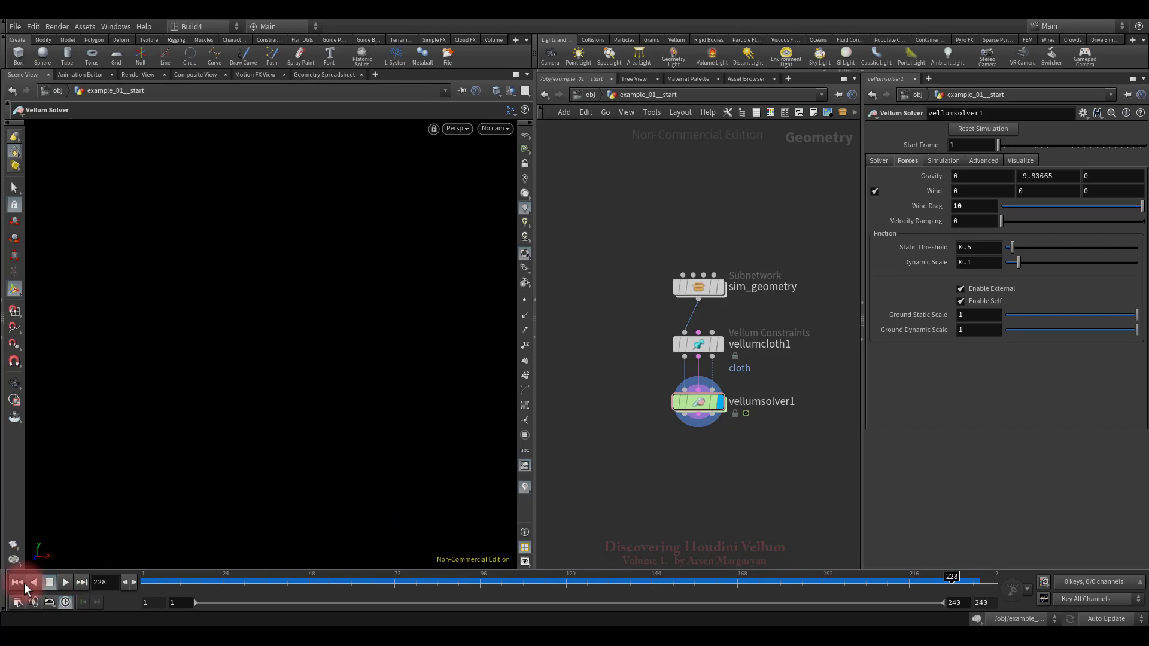
{"action": "left_click", "coordinate": [18, 583]}
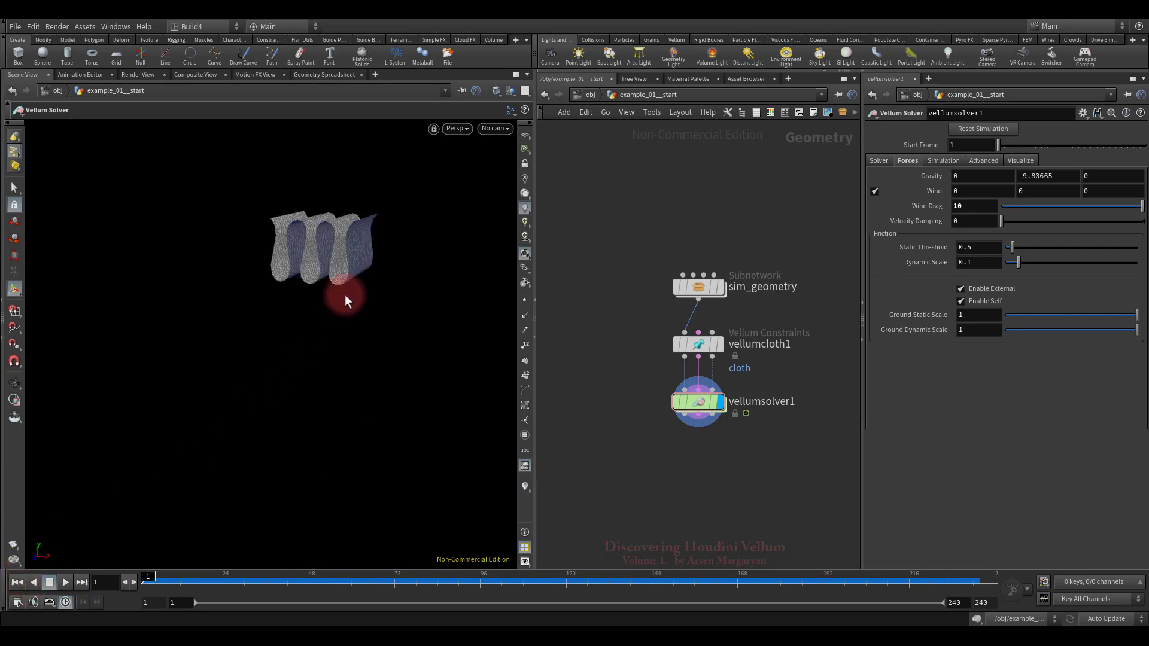
Replay the Wind Drag 10 fall from a closer angle, rewind, and select vellumcloth1.
{"action": "key", "text": "Escape"}
{"action": "left_click_drag", "start_coordinate": [345, 299], "coordinate": [427, 310]}
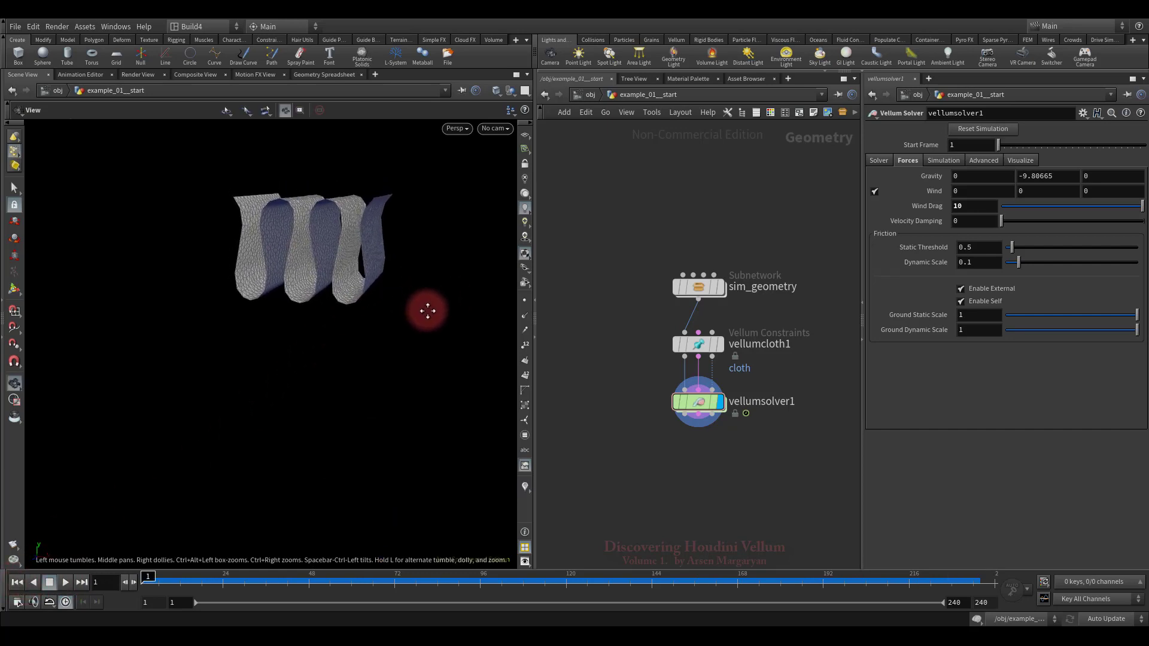
{"action": "key", "text": "Return"}
{"action": "left_click", "coordinate": [67, 580]}
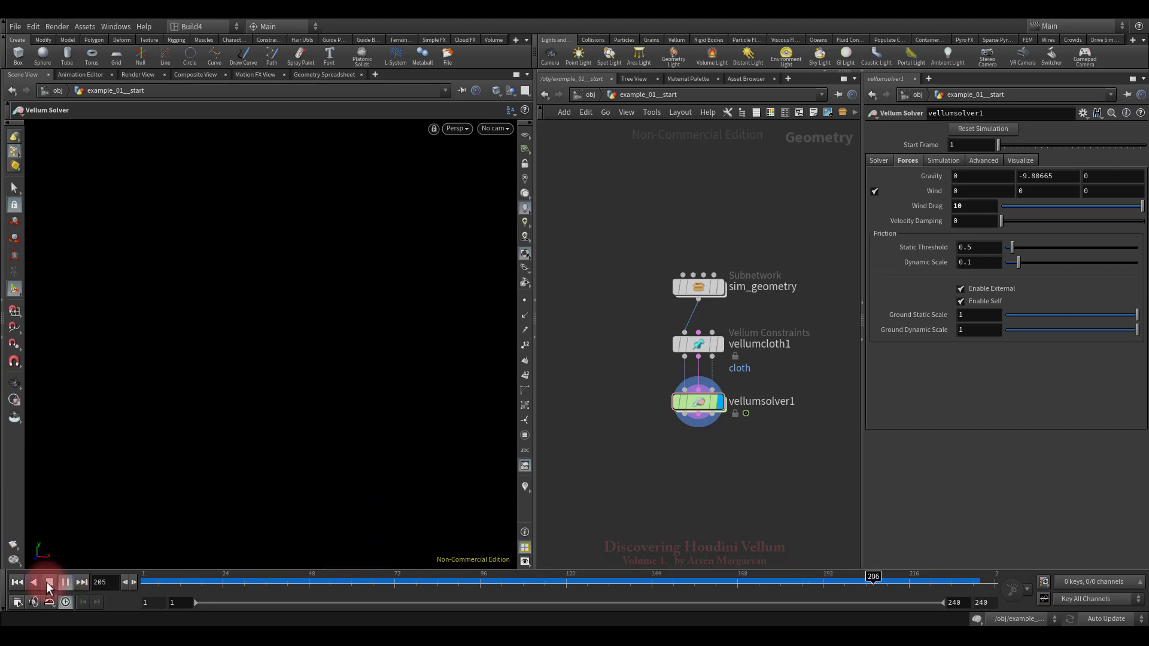
{"action": "left_click", "coordinate": [49, 581]}
{"action": "left_click", "coordinate": [17, 582]}
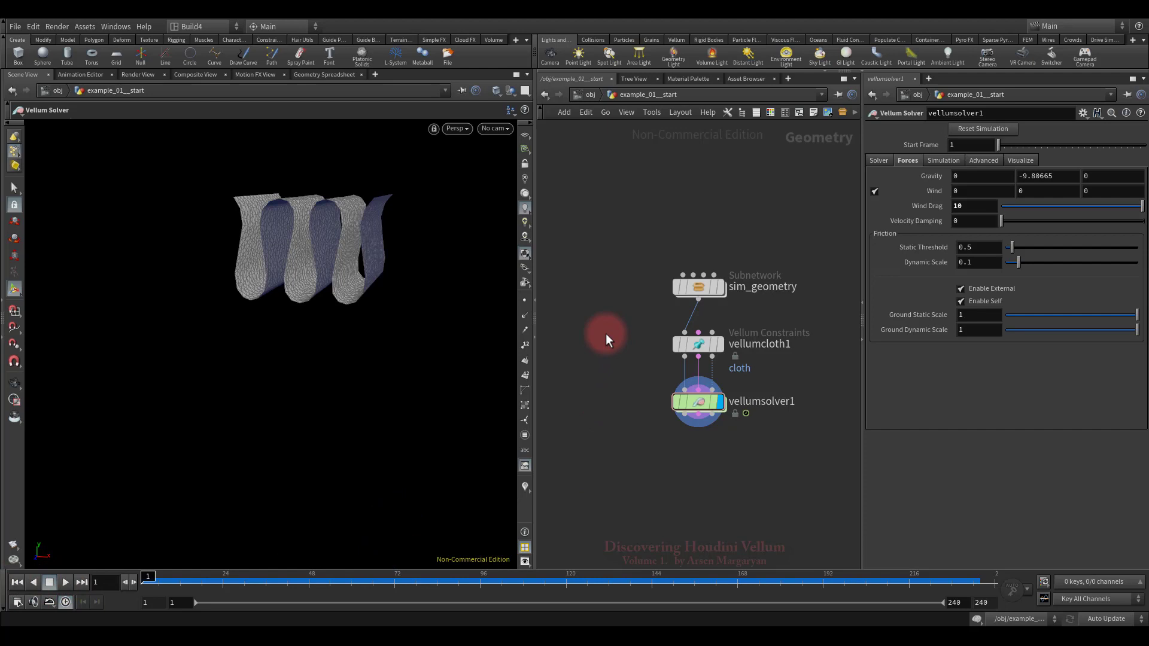
{"action": "left_click_drag", "start_coordinate": [604, 328], "coordinate": [764, 379]}
{"action": "left_click", "coordinate": [979, 377]}
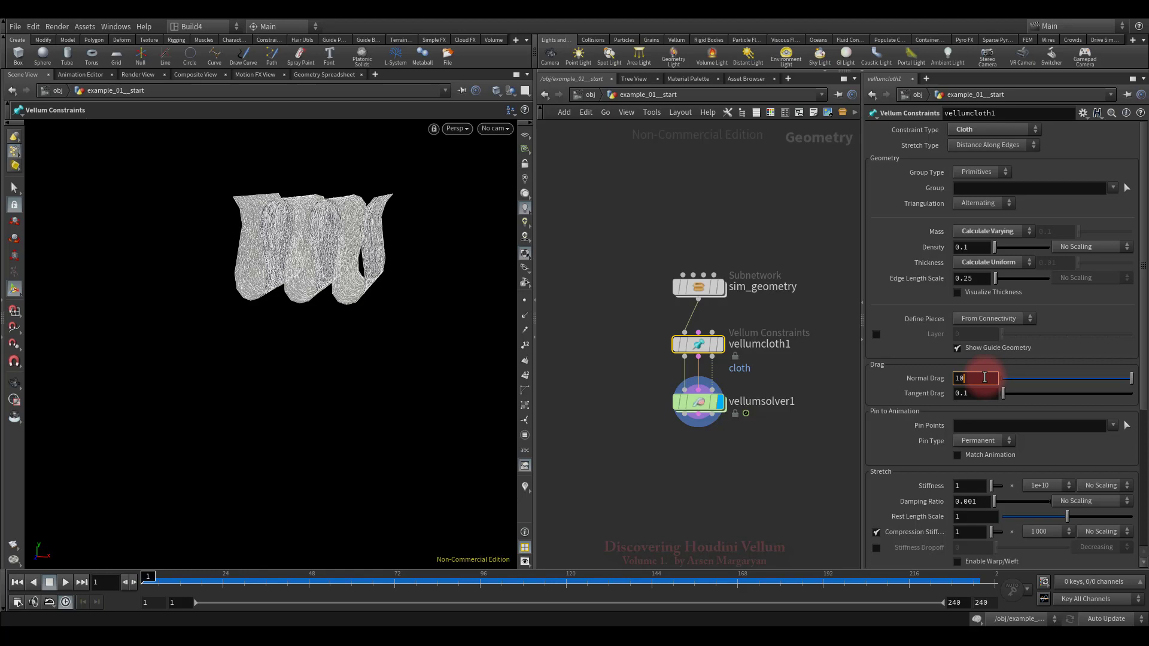
{"action": "left_click", "coordinate": [984, 393]}
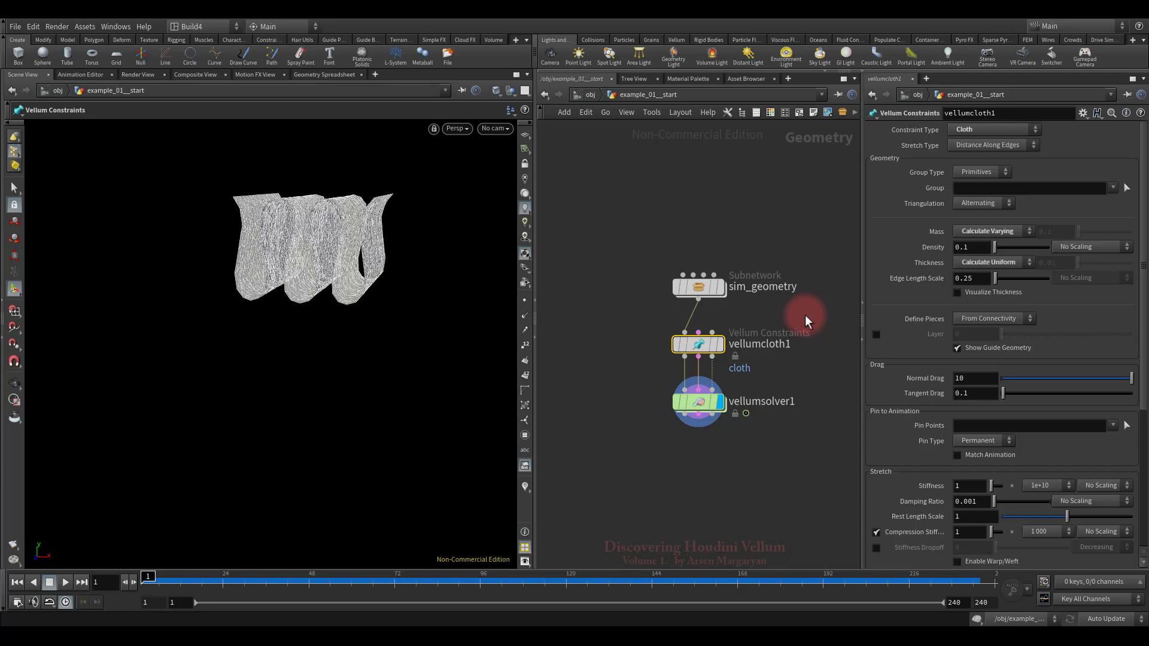
Insert a PolyFrame node between sim_geometry and vellumcloth1, display it, and check its N and tangentu attributes.
{"action": "middle_click_drag", "start_coordinate": [805, 315], "coordinate": [788, 416]}
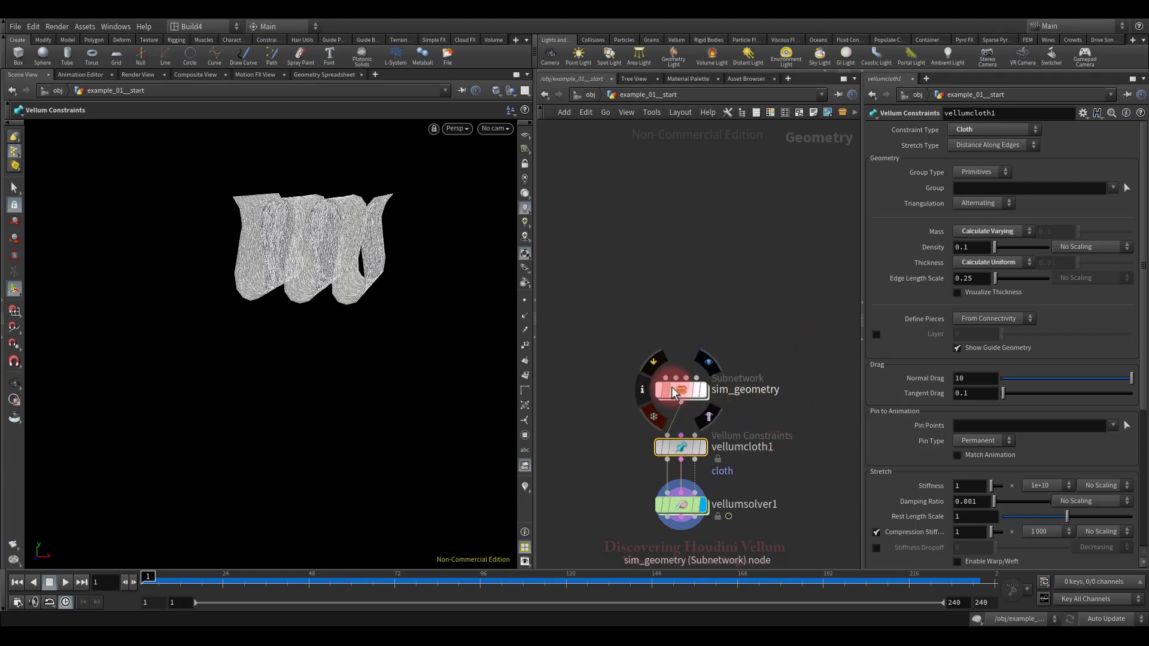
{"action": "left_click_drag", "start_coordinate": [672, 387], "coordinate": [674, 304]}
{"action": "key", "text": "Tab"}
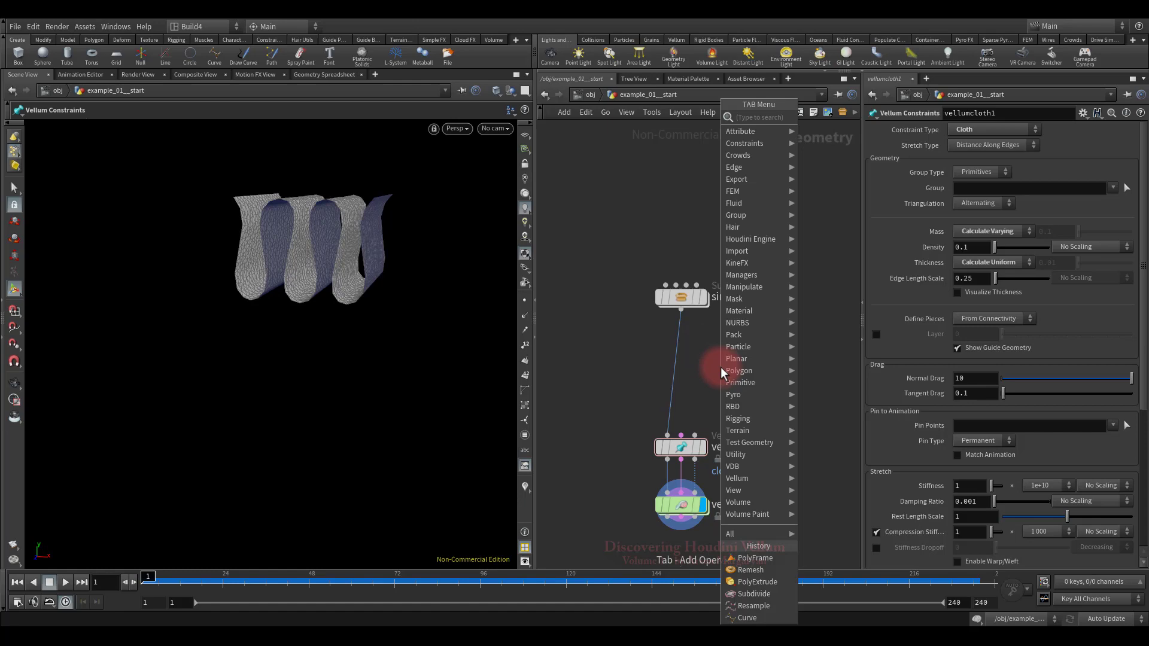
{"action": "type", "text": "poly"}
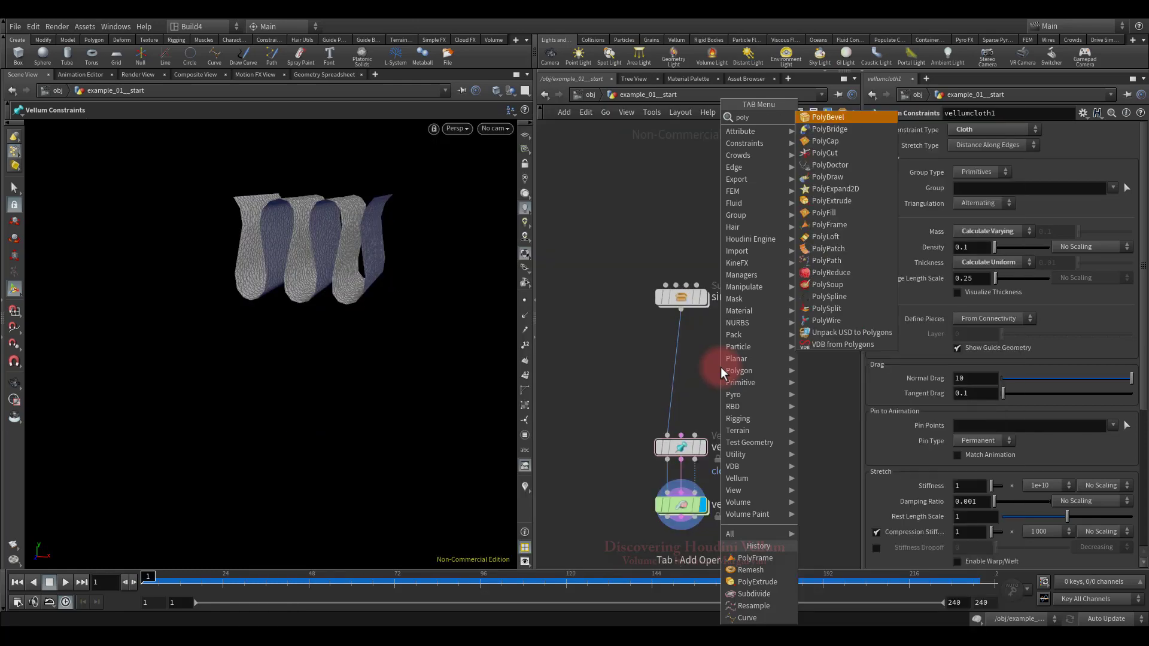
{"action": "type", "text": "fr"}
{"action": "left_click", "coordinate": [832, 120]}
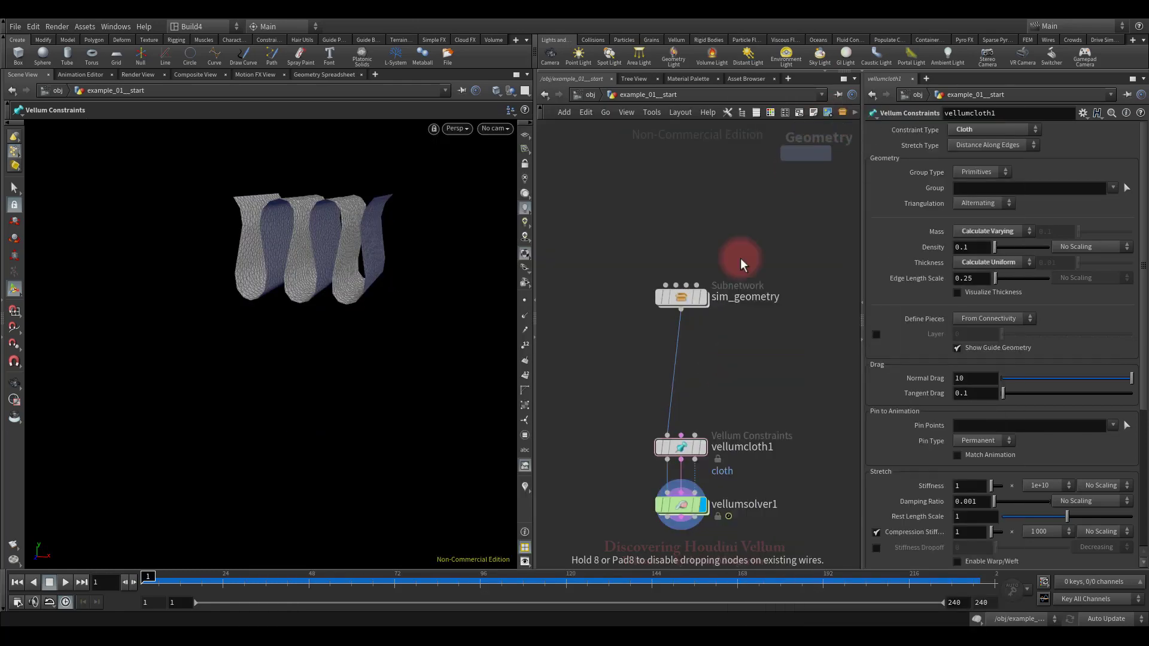
{"action": "left_click", "coordinate": [672, 349]}
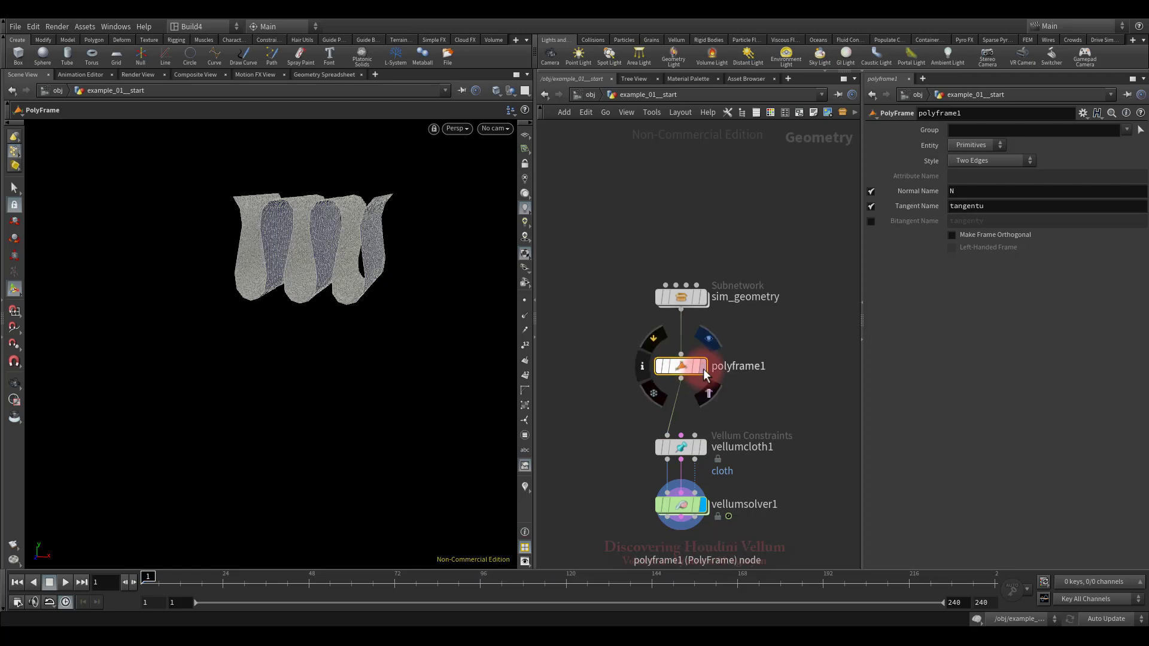
{"action": "left_click", "coordinate": [703, 369]}
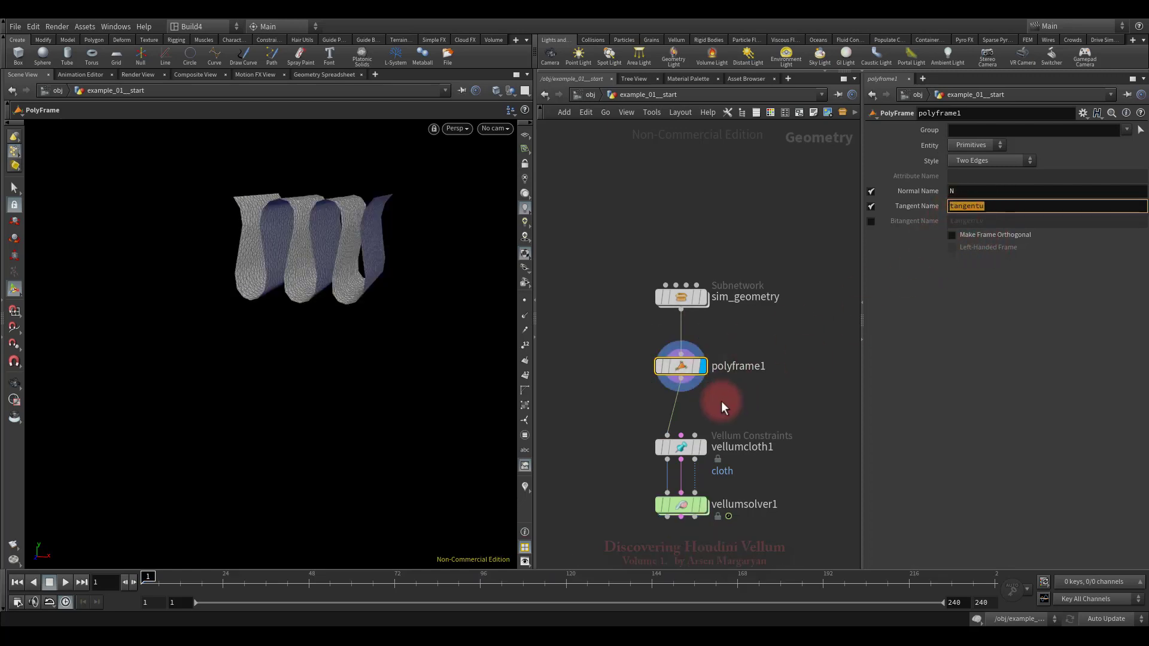
{"action": "middle_click", "coordinate": [679, 365]}
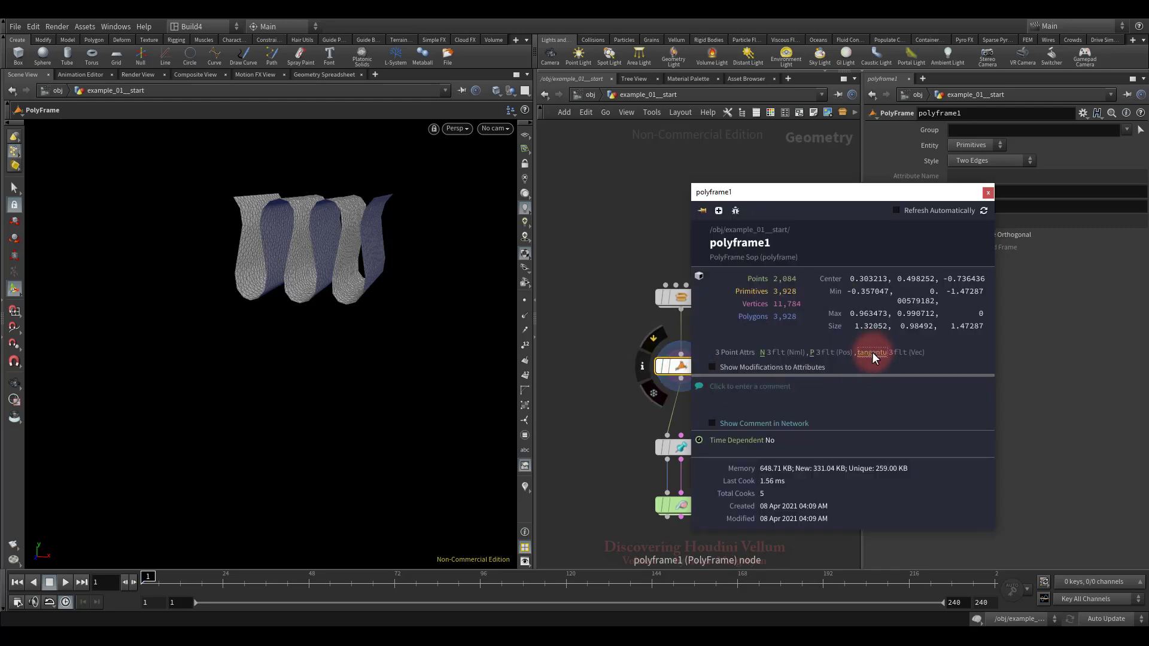
Show the tangentu vectors, shorten their length scale to 0.434, and view the cloth from the front.
{"action": "left_click", "coordinate": [526, 488]}
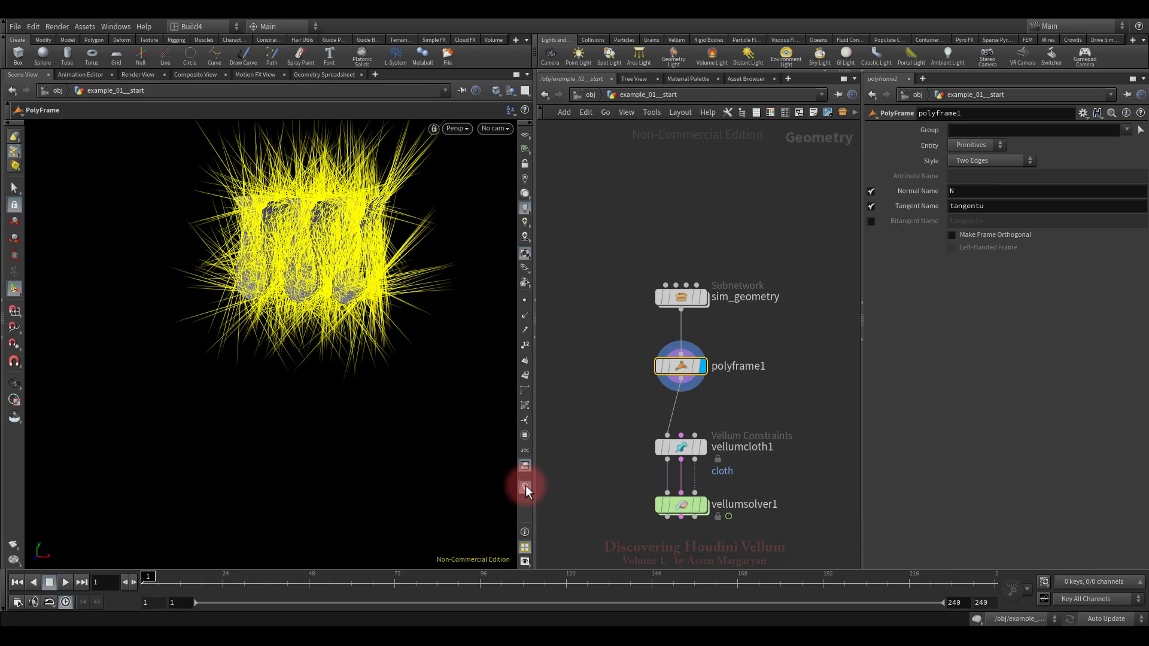
{"action": "right_click", "coordinate": [524, 484]}
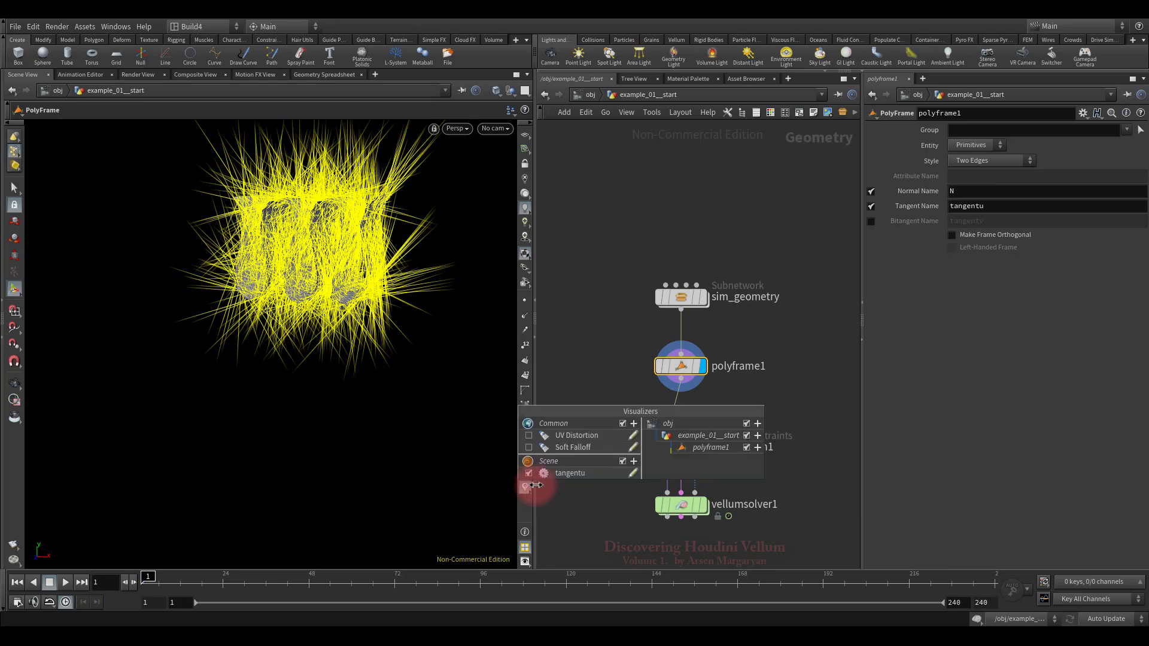
{"action": "left_click", "coordinate": [632, 472]}
{"action": "left_click_drag", "start_coordinate": [786, 476], "coordinate": [703, 491]}
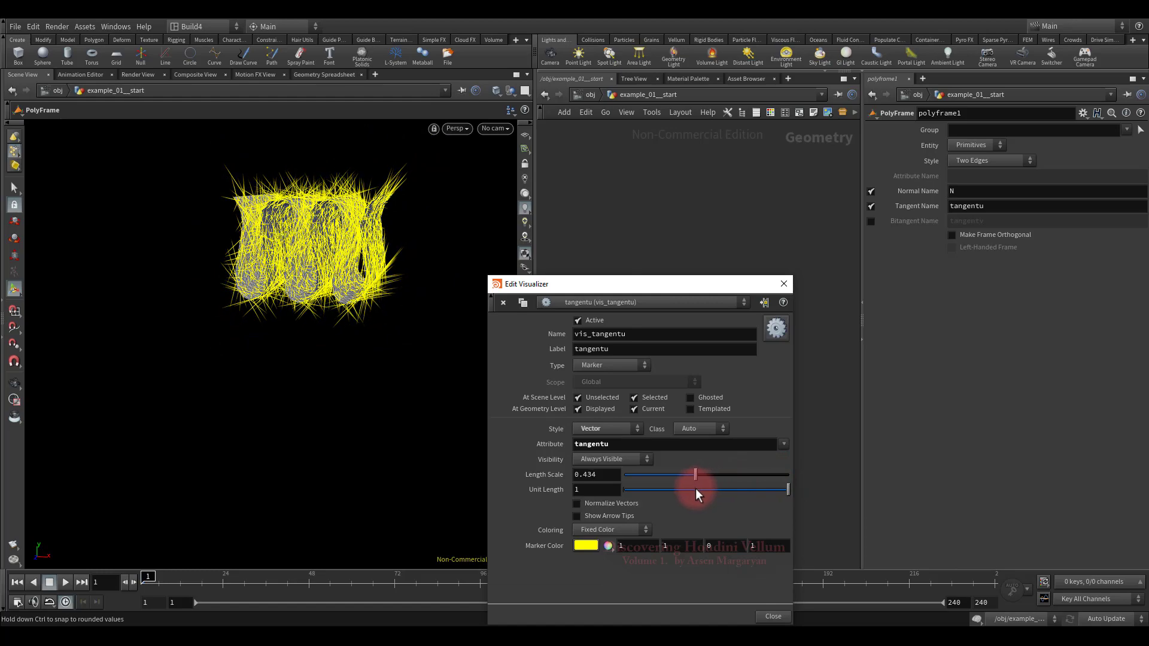
{"action": "left_click", "coordinate": [784, 283]}
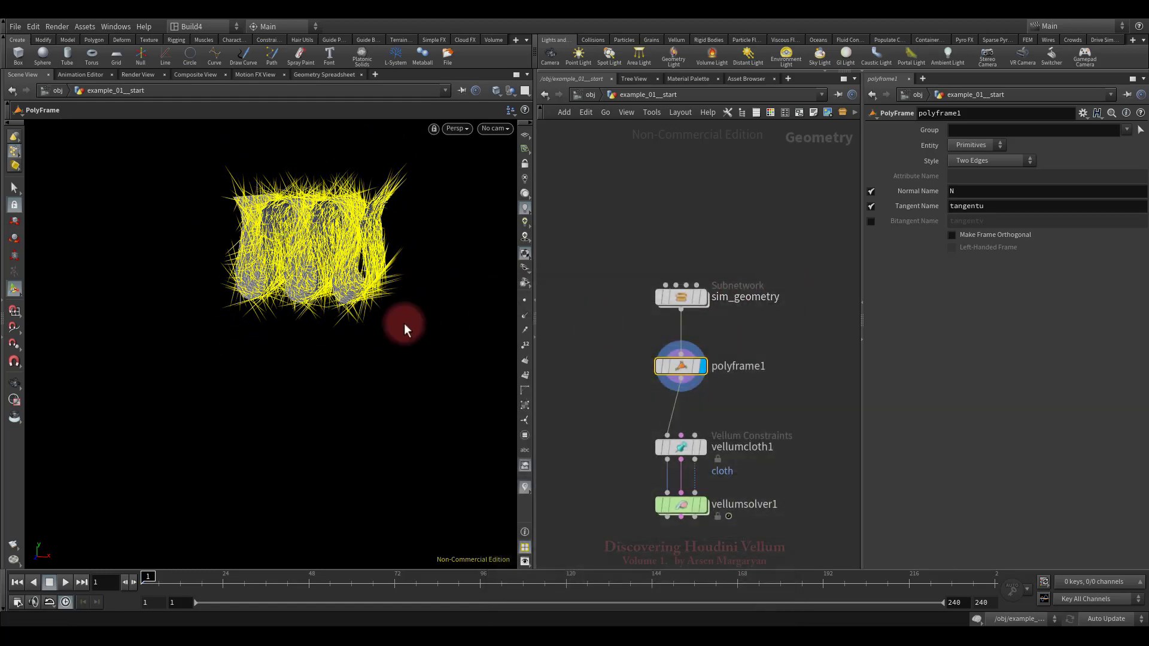
{"action": "key", "text": "space+h"}
{"action": "mouse_move", "coordinate": [264, 407]}
{"action": "left_mouse_down"}
{"action": "mouse_move", "coordinate": [359, 348]}
{"action": "mouse_move", "coordinate": [299, 400]}
{"action": "mouse_move", "coordinate": [325, 390]}
{"action": "mouse_move", "coordinate": [264, 384]}
{"action": "mouse_move", "coordinate": [259, 351]}
{"action": "mouse_move", "coordinate": [259, 406]}
{"action": "mouse_move", "coordinate": [300, 411]}
{"action": "mouse_move", "coordinate": [267, 405]}
{"action": "mouse_move", "coordinate": [380, 379]}
{"action": "mouse_move", "coordinate": [371, 398]}
{"action": "left_mouse_up"}
Hide the tangent lines, toggle the cloth's normals on and off while orbiting, then select vellumcloth1.
{"action": "left_click", "coordinate": [523, 487]}
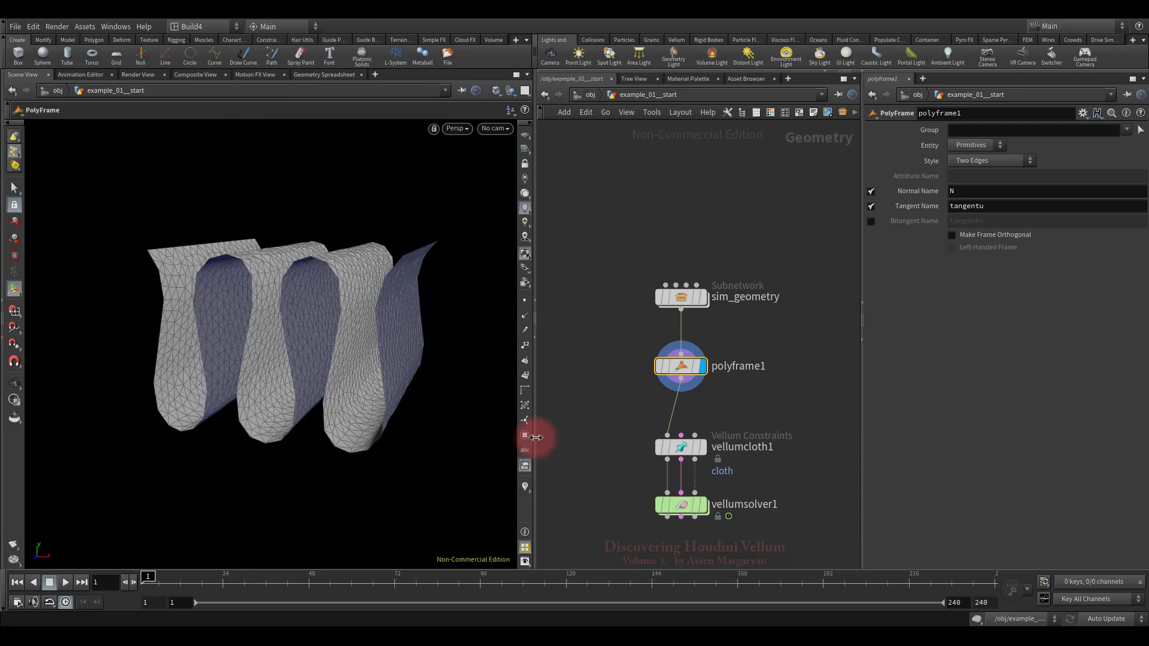
{"action": "left_click", "coordinate": [525, 316]}
{"action": "key", "text": "Escape"}
{"action": "mouse_move", "coordinate": [371, 347]}
{"action": "left_mouse_down"}
{"action": "mouse_move", "coordinate": [385, 361]}
{"action": "mouse_move", "coordinate": [403, 357]}
{"action": "mouse_move", "coordinate": [400, 389]}
{"action": "mouse_move", "coordinate": [341, 367]}
{"action": "mouse_move", "coordinate": [343, 341]}
{"action": "mouse_move", "coordinate": [368, 376]}
{"action": "mouse_move", "coordinate": [379, 371]}
{"action": "mouse_move", "coordinate": [367, 369]}
{"action": "left_mouse_up"}
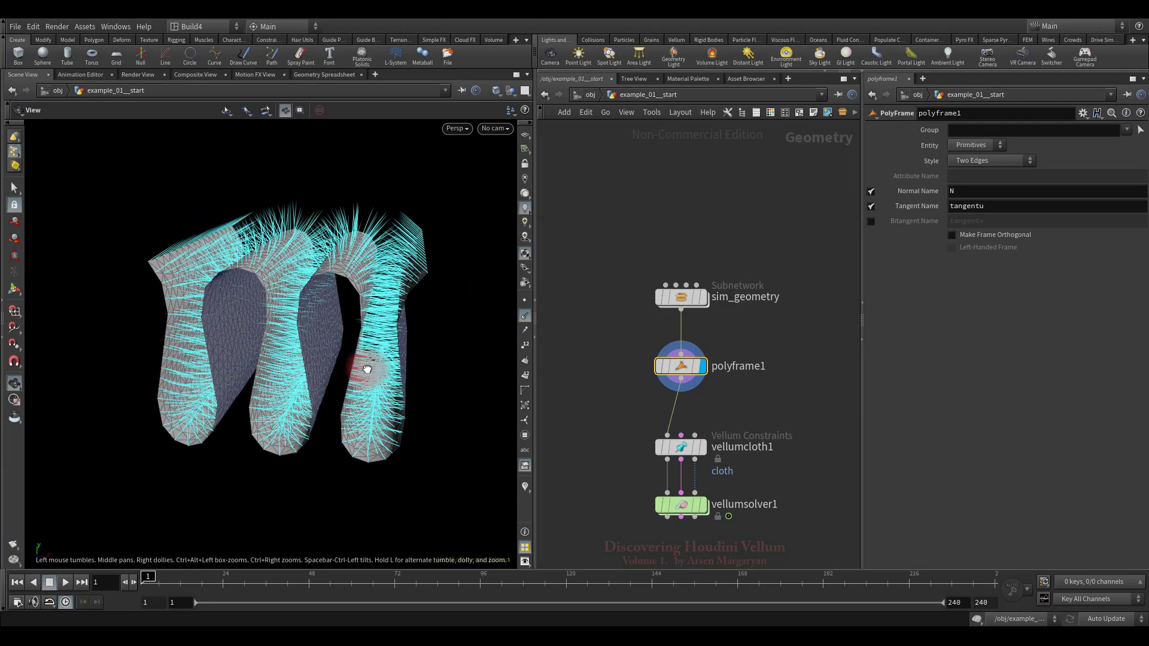
{"action": "key", "text": "Return"}
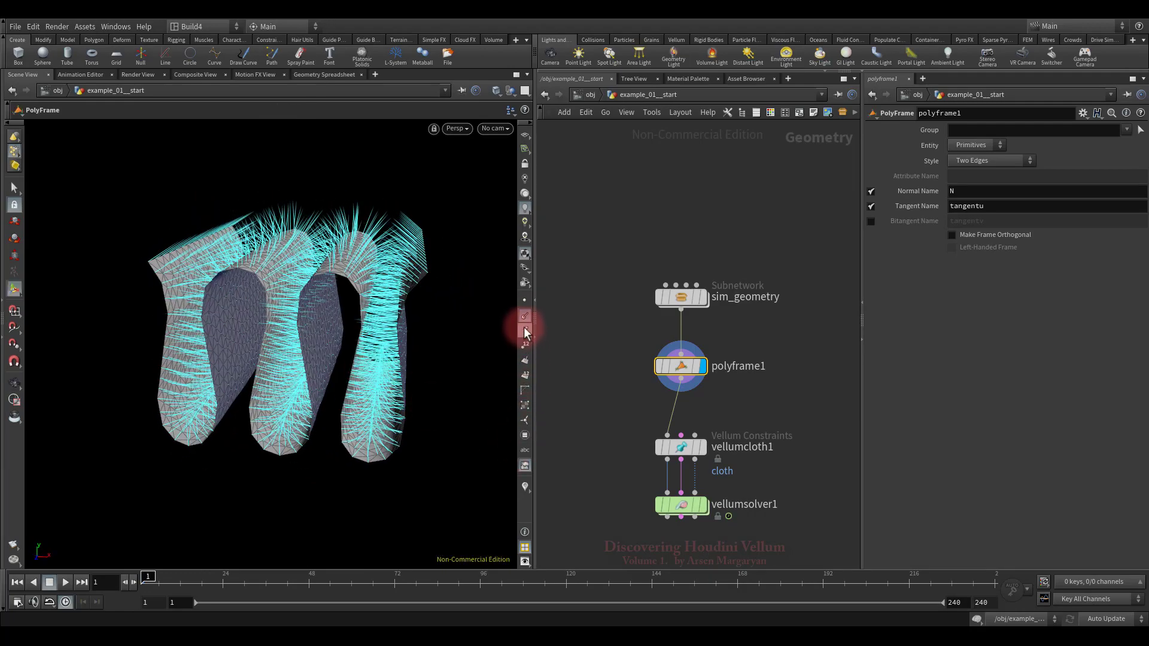
{"action": "left_click", "coordinate": [524, 315]}
{"action": "key", "text": "Escape"}
{"action": "mouse_move", "coordinate": [436, 346]}
{"action": "left_mouse_down"}
{"action": "mouse_move", "coordinate": [362, 375]}
{"action": "mouse_move", "coordinate": [328, 310]}
{"action": "mouse_move", "coordinate": [354, 307]}
{"action": "mouse_move", "coordinate": [303, 315]}
{"action": "mouse_move", "coordinate": [337, 319]}
{"action": "left_mouse_up"}
{"action": "left_click_drag", "start_coordinate": [745, 456], "coordinate": [745, 457]}
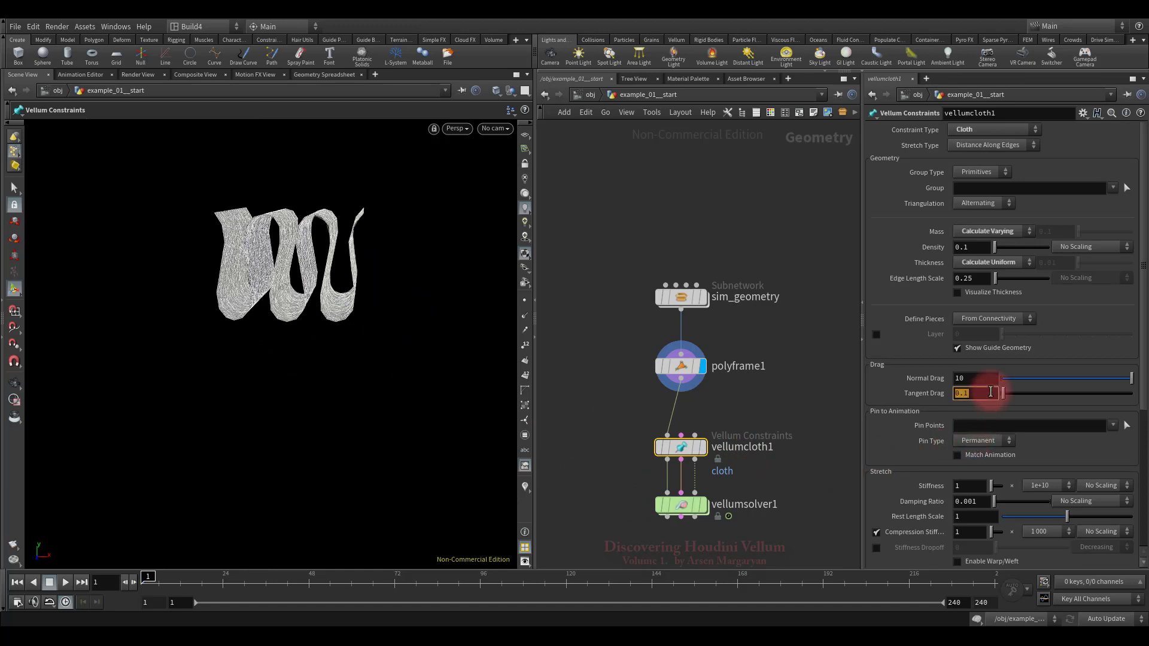
Display vellumsolver1 and simulate with Normal Drag 10 and Tangent Drag 10, then rewind to frame 1.
{"action": "left_click", "coordinate": [704, 505]}
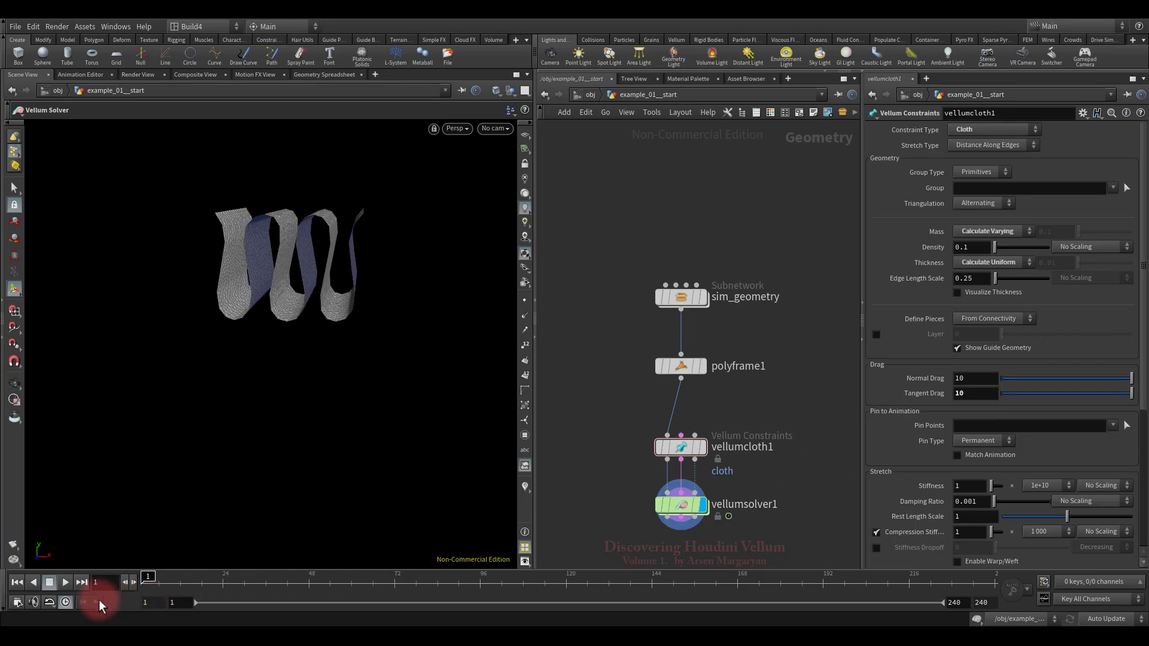
{"action": "left_click", "coordinate": [66, 583]}
{"action": "key", "text": "Escape"}
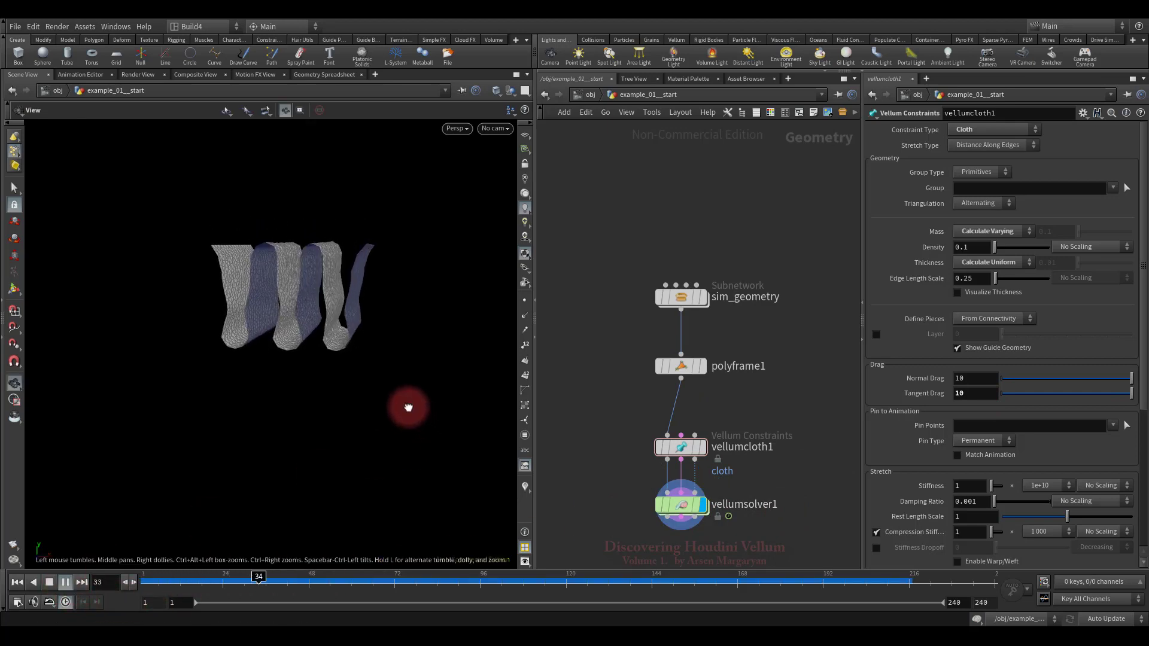
{"action": "key", "text": "Return"}
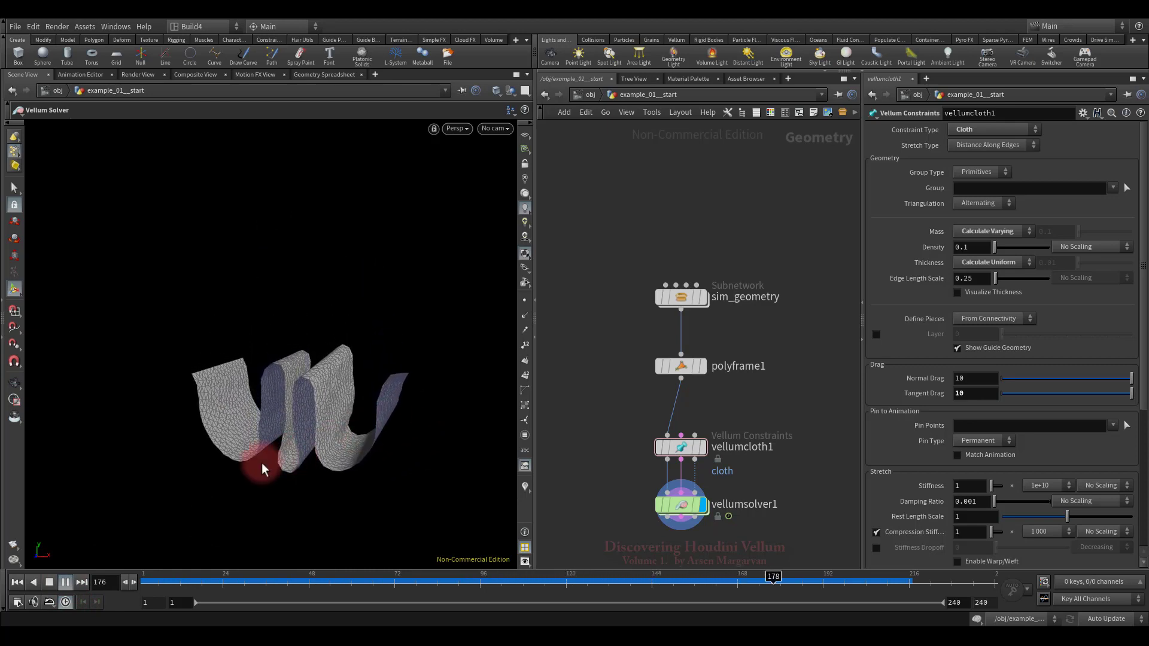
{"action": "left_click", "coordinate": [66, 583]}
{"action": "left_click", "coordinate": [17, 583]}
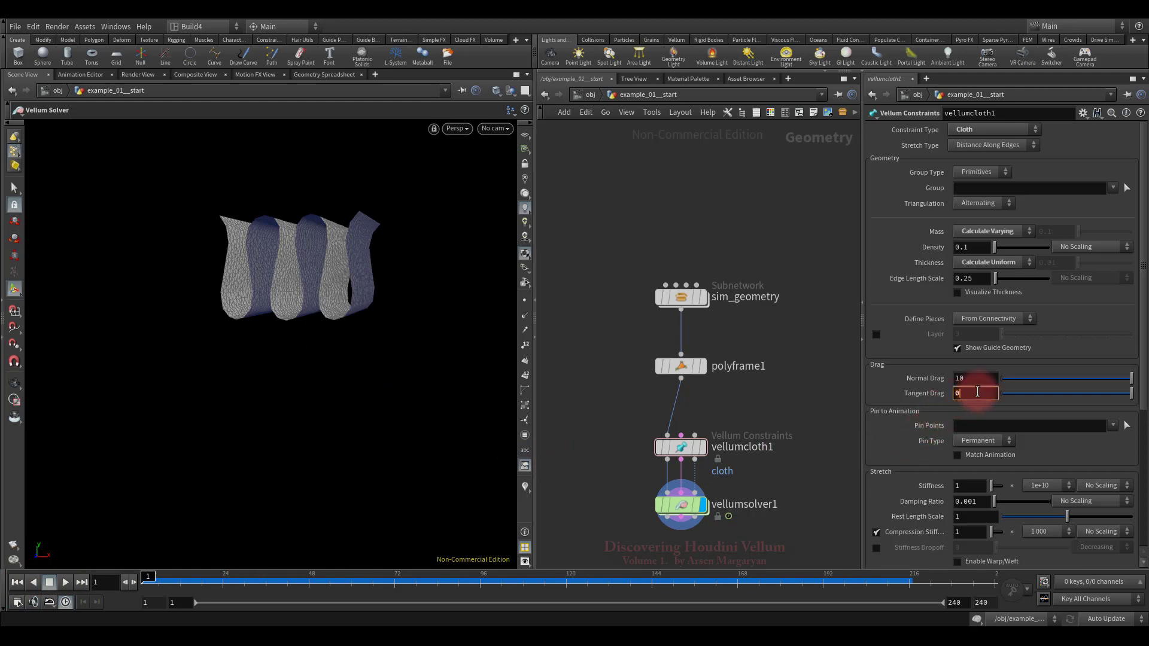
Set Tangent Drag to 0, replay the simulation, and rewind to frame 1.
{"action": "key", "text": "Return"}
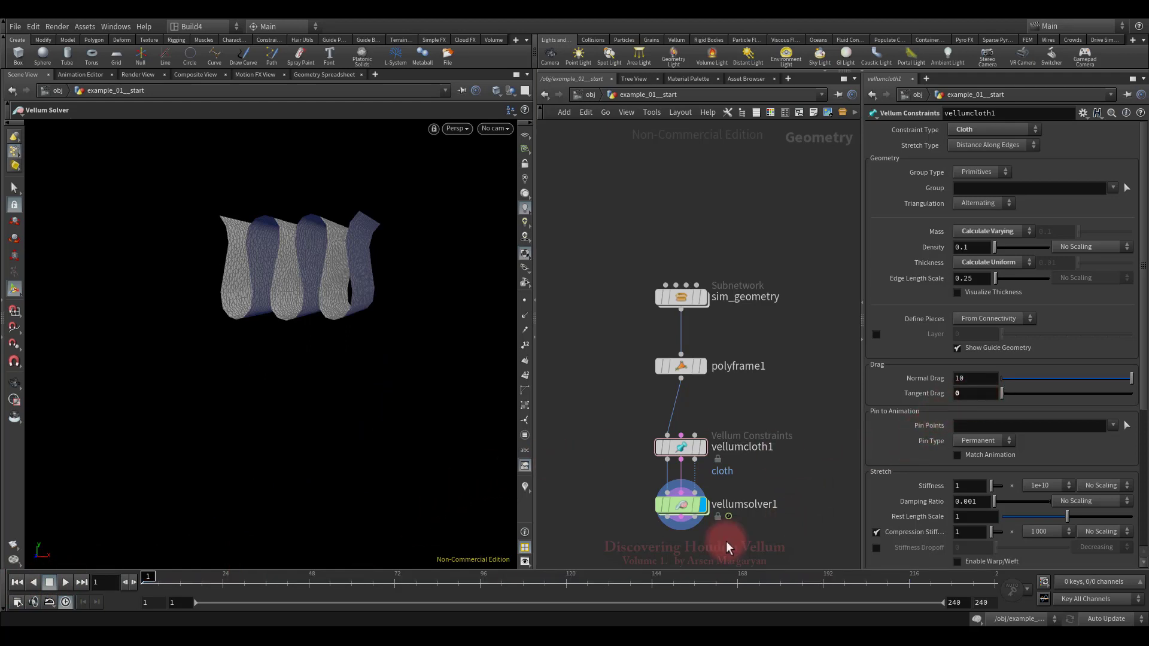
{"action": "left_click", "coordinate": [67, 582]}
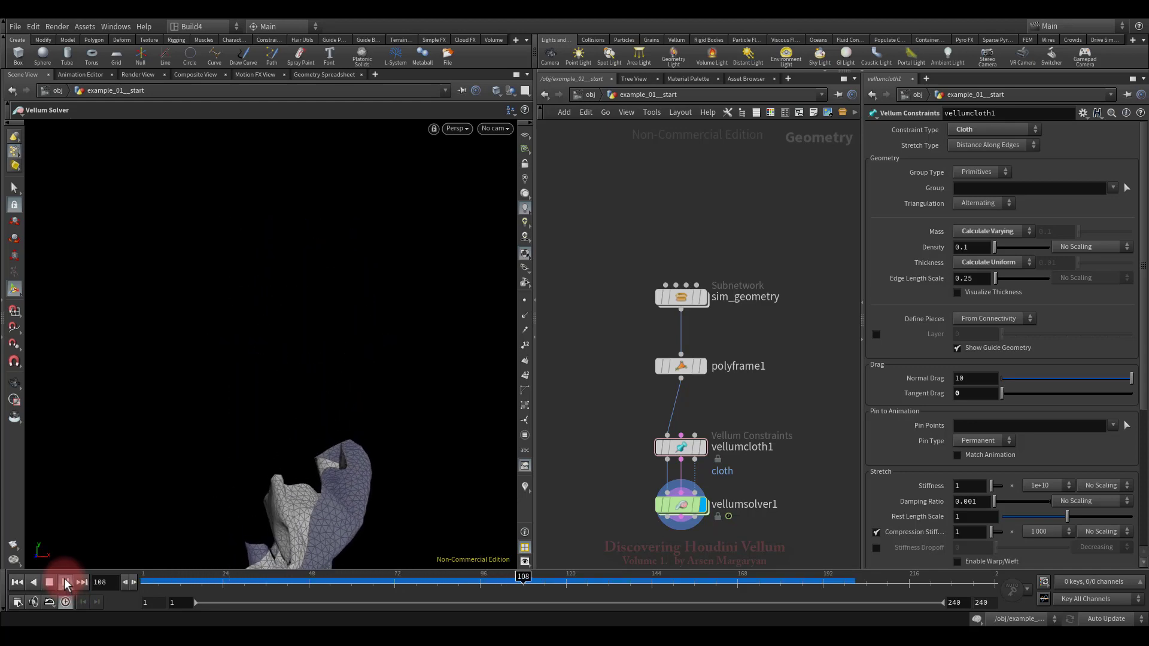
{"action": "left_click", "coordinate": [17, 583]}
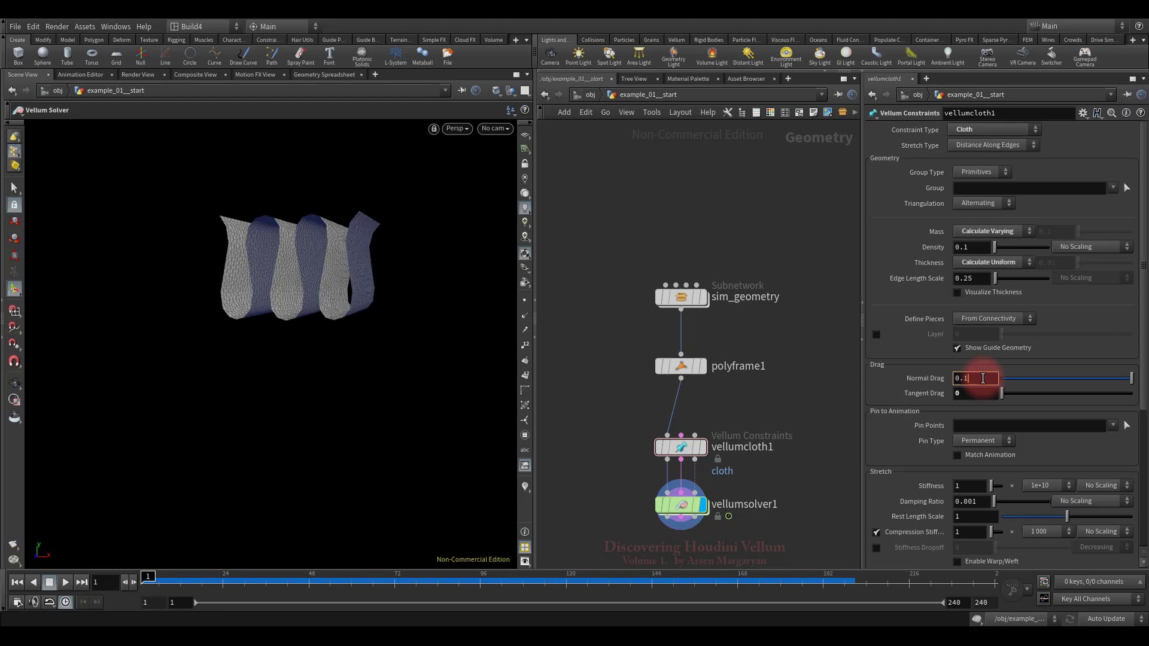
Commit Normal Drag 0.1 with Tangent Drag 10, replay the cloth fall, then stop and rewind to frame 1.
{"action": "key", "text": "Return"}
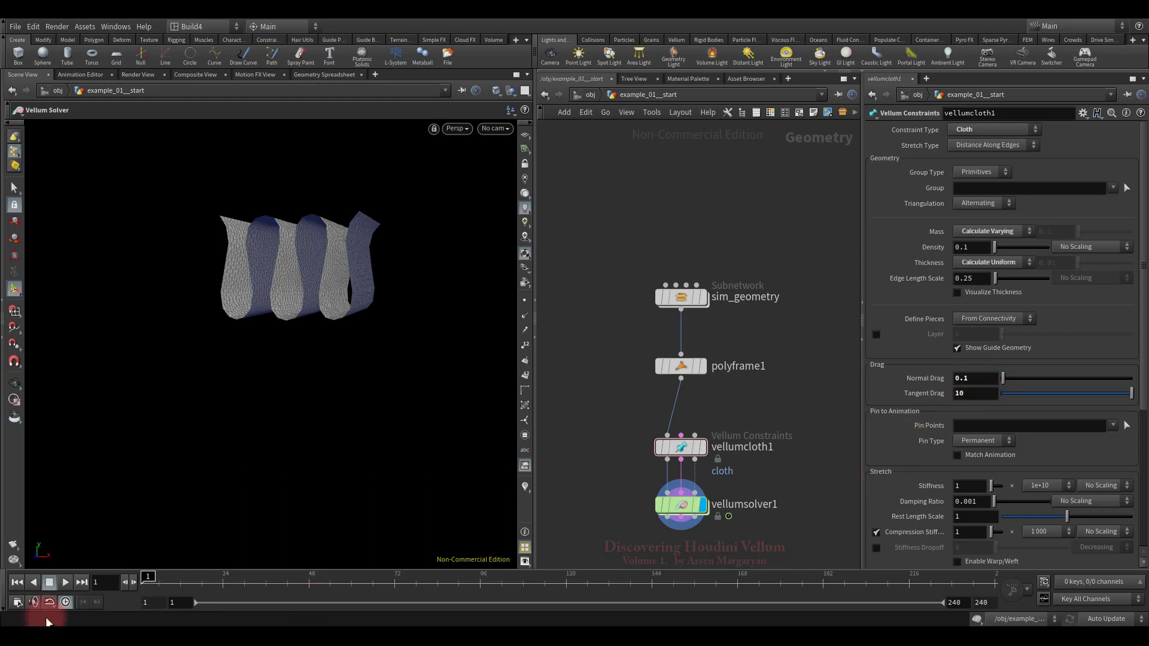
{"action": "left_click", "coordinate": [65, 582]}
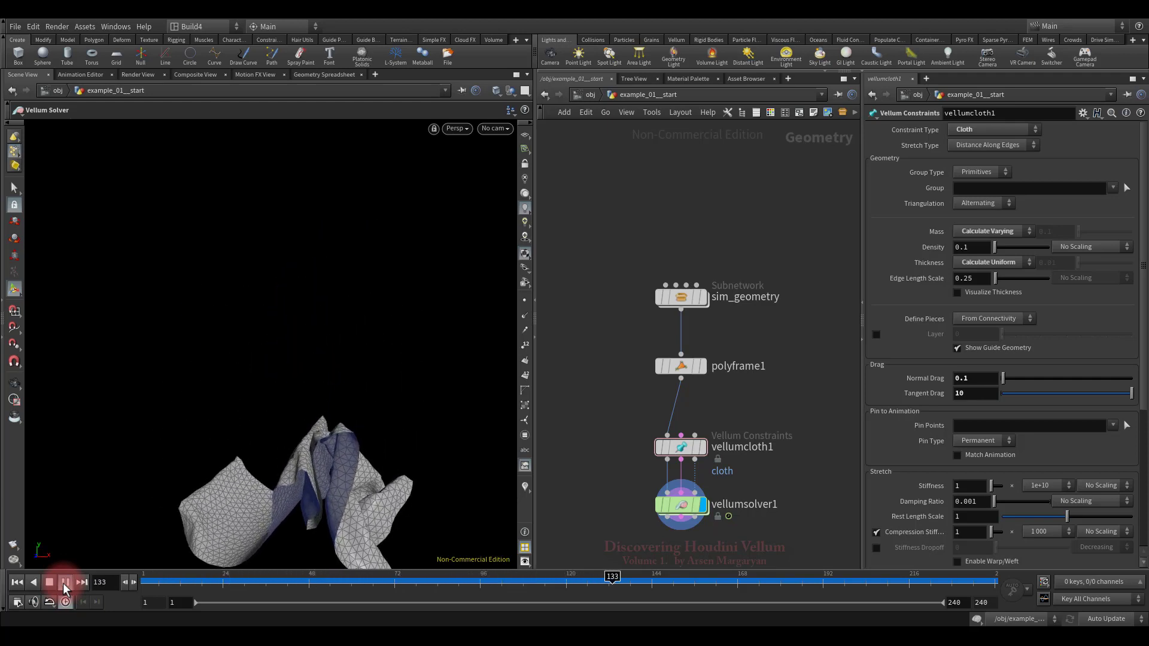
{"action": "left_click", "coordinate": [50, 584]}
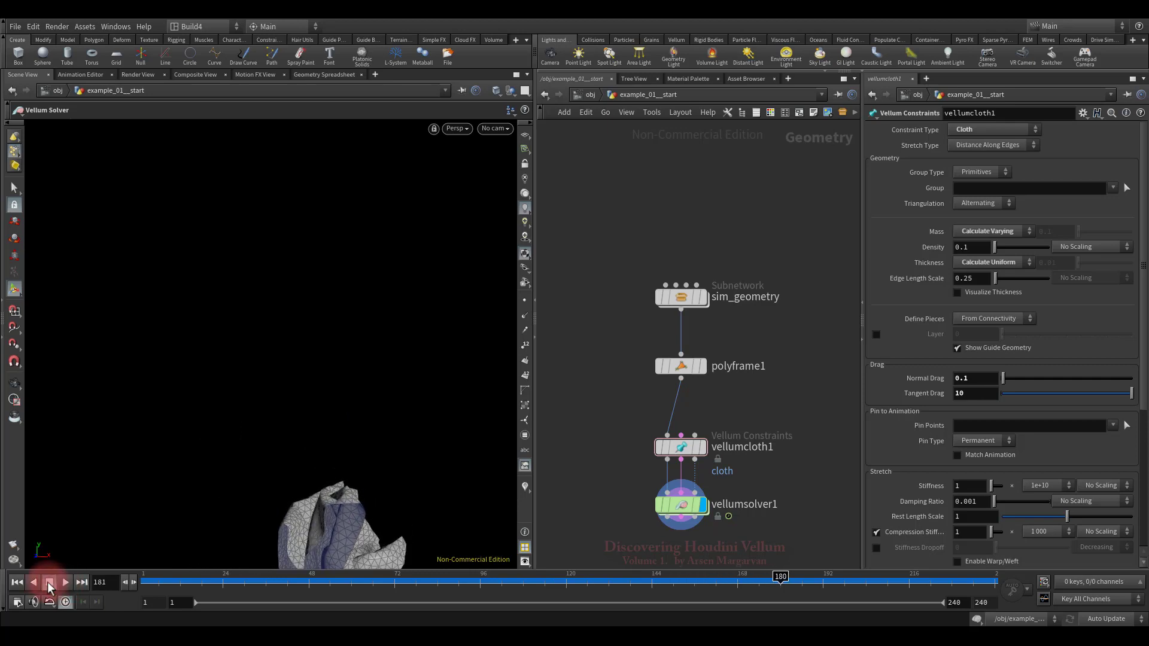
{"action": "left_click", "coordinate": [17, 583]}
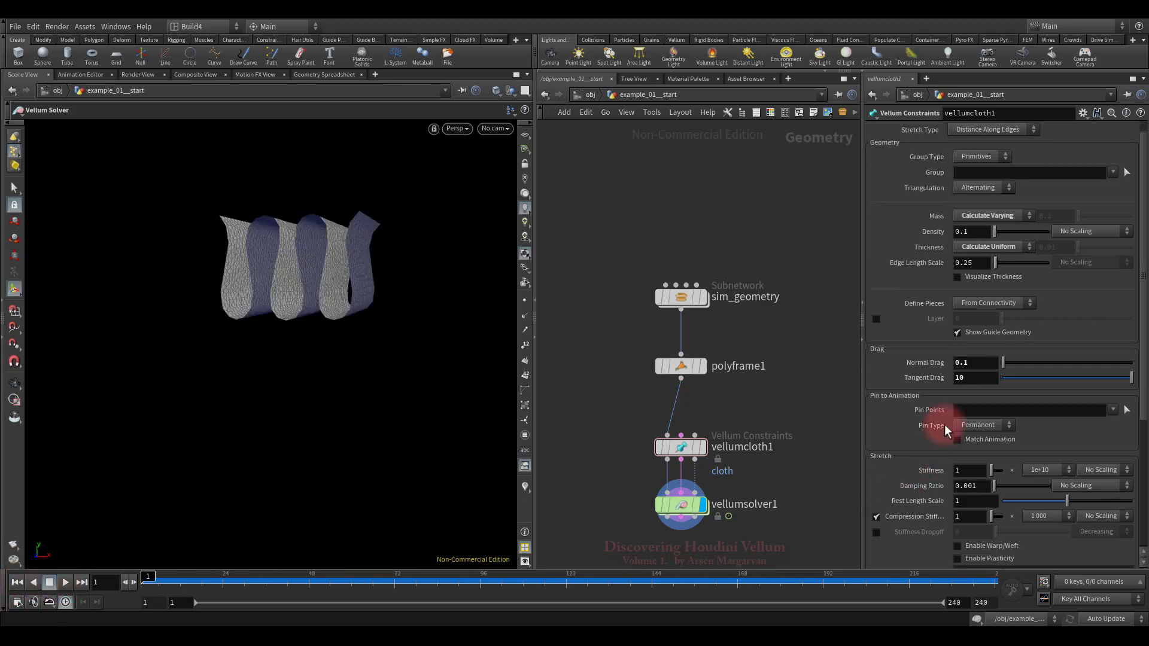
Reset Tangent Drag to 0.1 and Normal Drag to 10, and pin the cloth's top-edge points.
{"action": "middle_click", "coordinate": [935, 377], "text": "ctrl"}
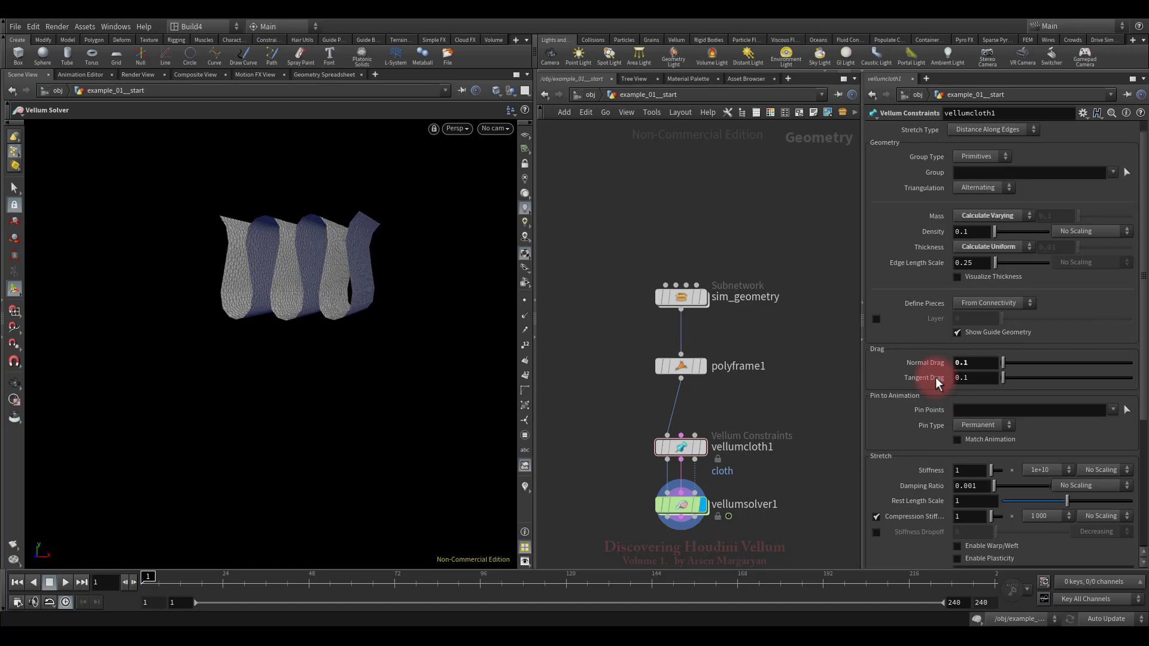
{"action": "middle_click", "coordinate": [935, 361], "text": "ctrl"}
{"action": "left_click", "coordinate": [1119, 419]}
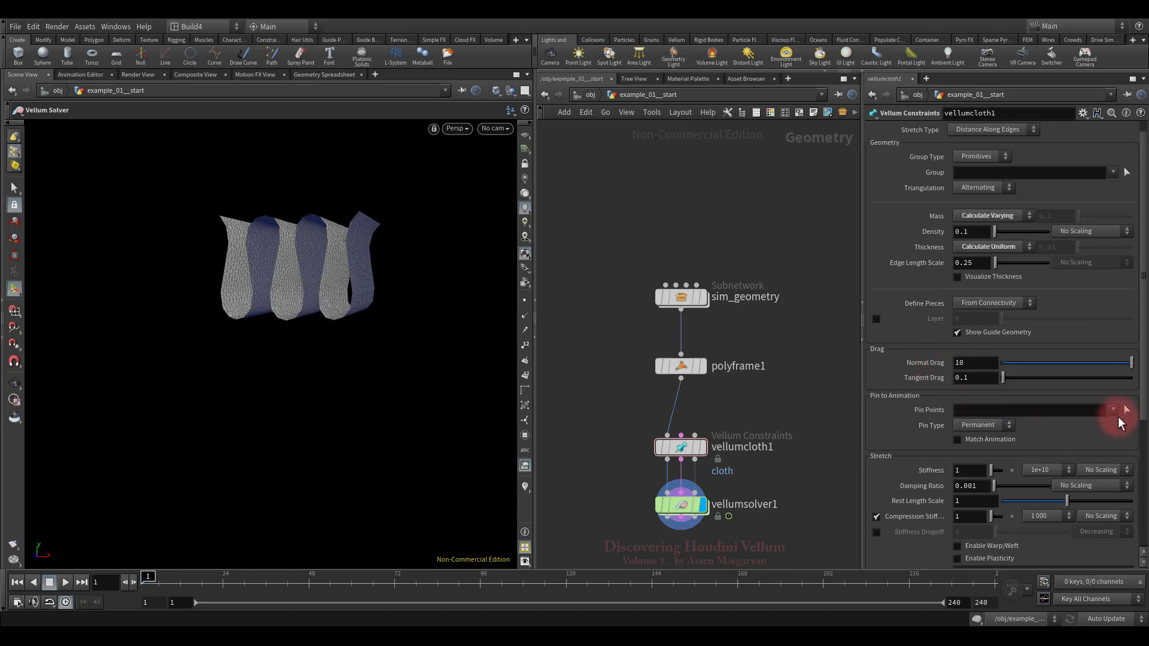
{"action": "right_click_drag", "start_coordinate": [427, 294], "coordinate": [371, 355], "text": "alt"}
{"action": "left_click_drag", "start_coordinate": [473, 216], "coordinate": [495, 275], "text": "alt"}
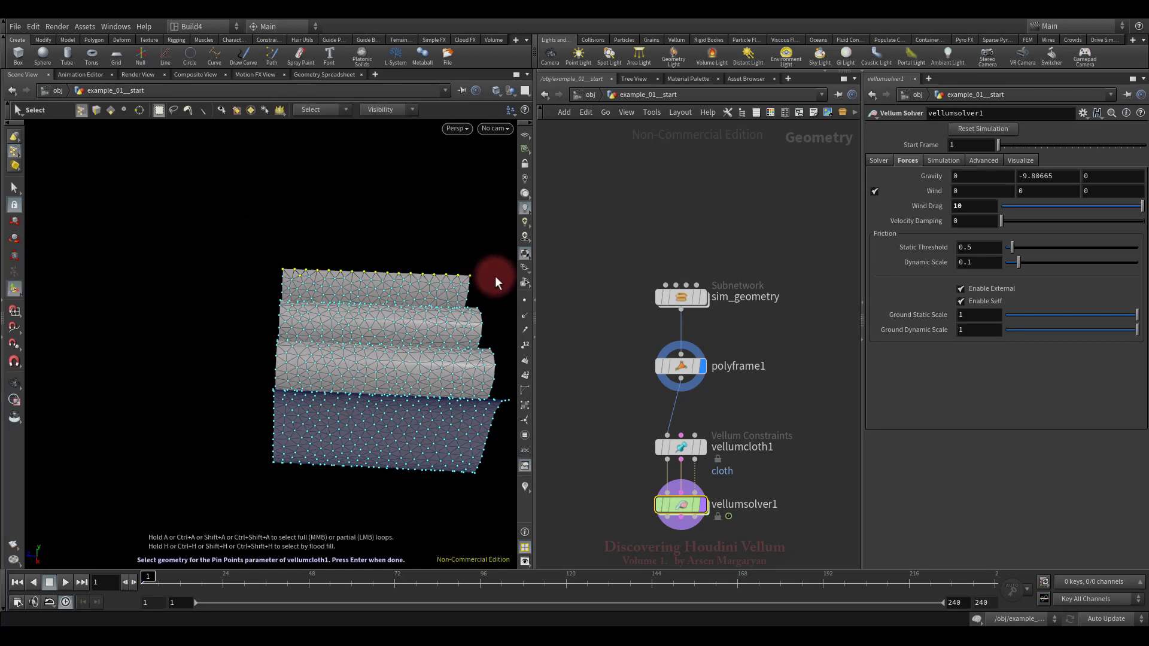
{"action": "left_click_drag", "start_coordinate": [295, 273], "coordinate": [376, 358], "text": "ctrl"}
{"action": "key", "text": "Return"}
Reframe the pinned cloth and select vellumsolver1 for its wind force settings.
{"action": "right_click_drag", "start_coordinate": [377, 358], "coordinate": [379, 367]}
{"action": "middle_click_drag", "start_coordinate": [380, 366], "coordinate": [303, 300]}
{"action": "left_click_drag", "start_coordinate": [302, 300], "coordinate": [303, 310]}
{"action": "right_click_drag", "start_coordinate": [303, 310], "coordinate": [328, 347]}
{"action": "left_click", "coordinate": [737, 527]}
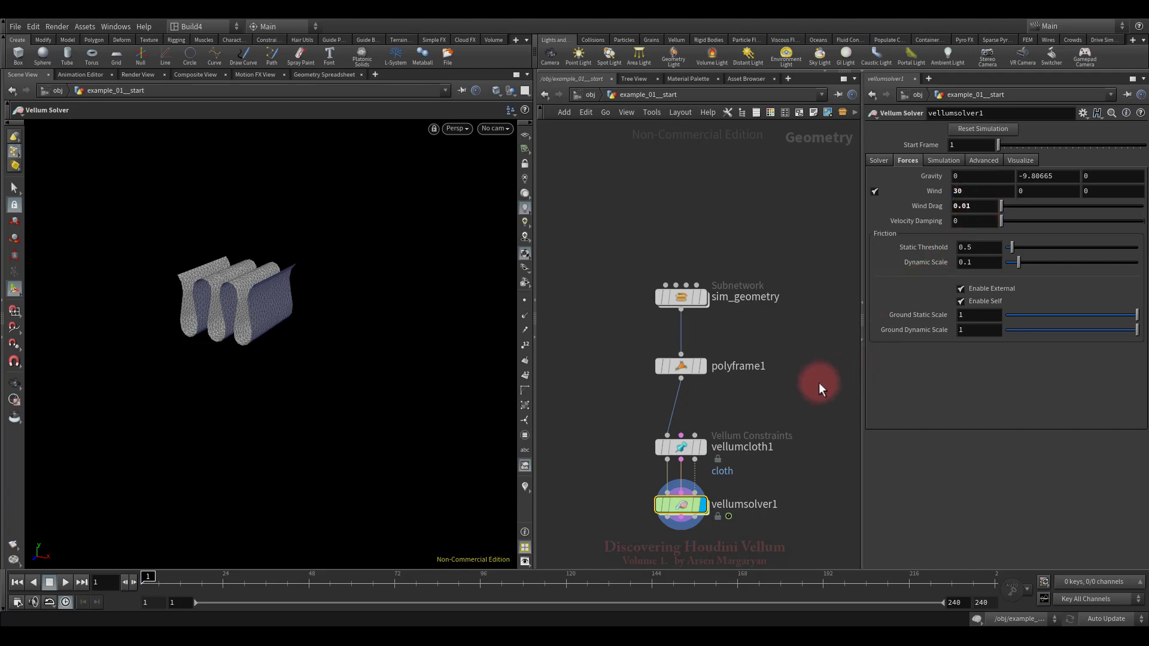
Play the pinned cloth blowing in the X wind, orbiting the view to follow it.
{"action": "key", "text": "Escape"}
{"action": "left_click_drag", "start_coordinate": [356, 380], "coordinate": [296, 355]}
{"action": "left_click", "coordinate": [64, 582]}
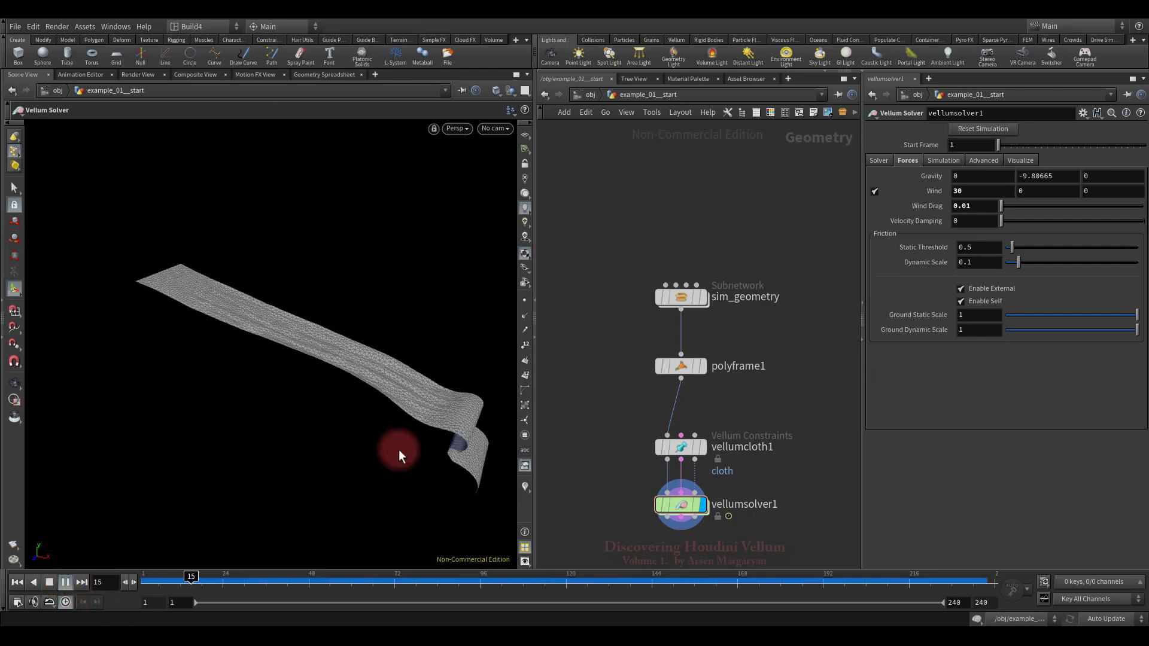
{"action": "left_click_drag", "start_coordinate": [482, 416], "coordinate": [380, 393], "text": "alt"}
{"action": "key", "text": "Return"}
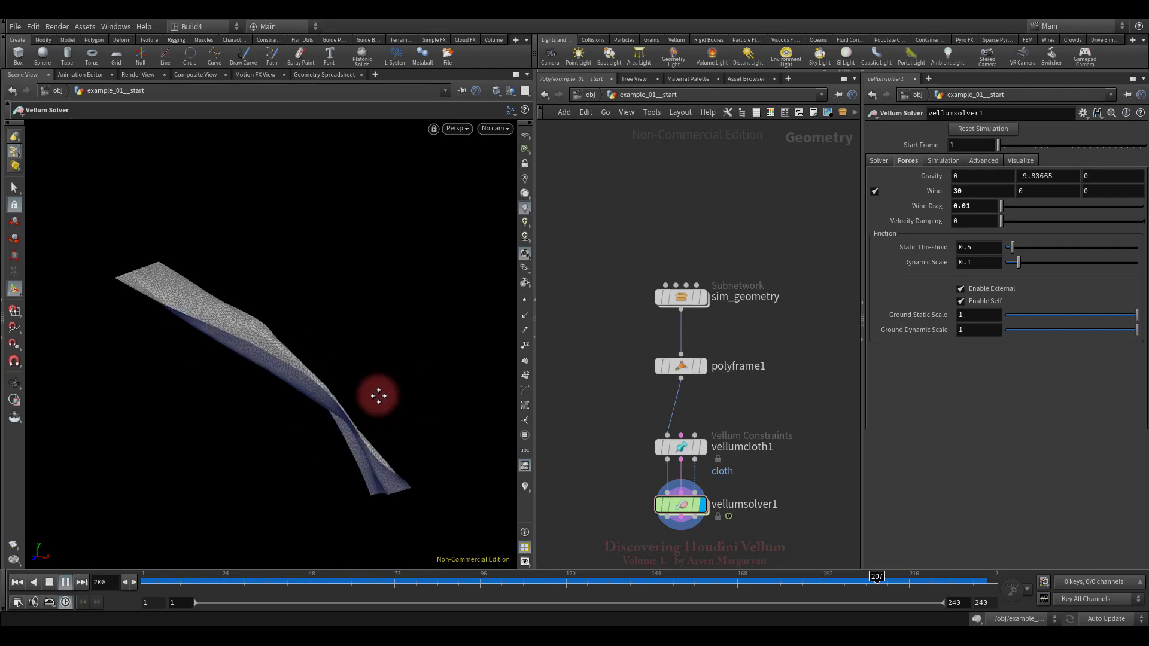
Stop and rewind the wind sim, then set vellumcloth1's Tangent Drag to 10, matching Normal Drag.
{"action": "left_click", "coordinate": [49, 583]}
{"action": "left_click", "coordinate": [24, 583]}
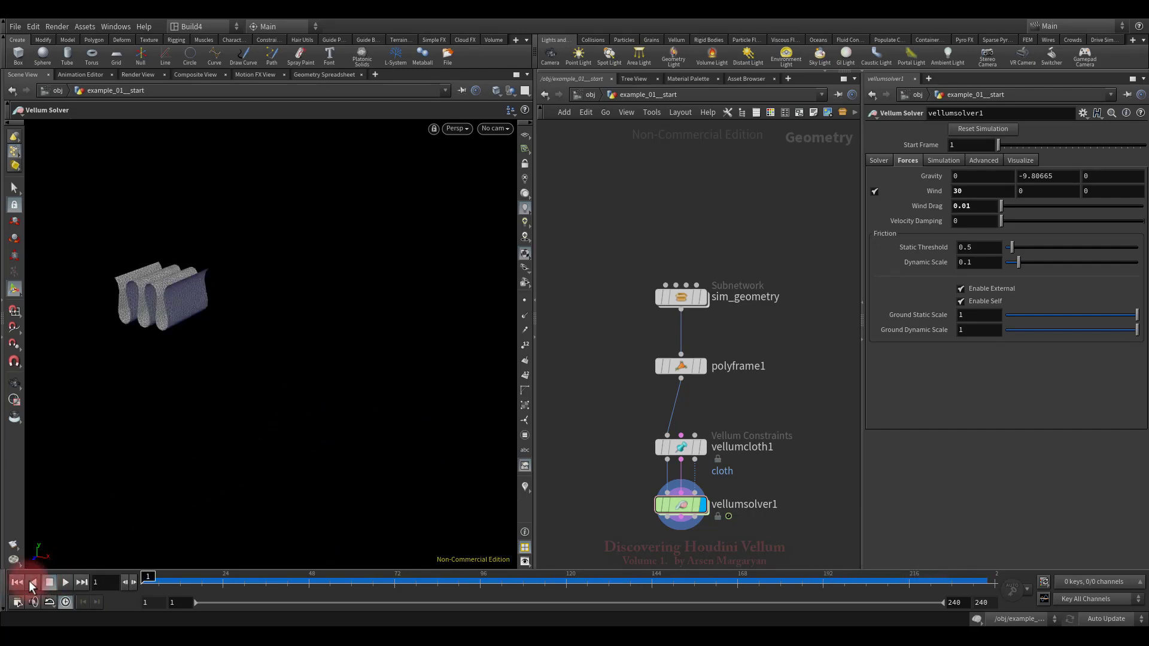
{"action": "left_click", "coordinate": [681, 447]}
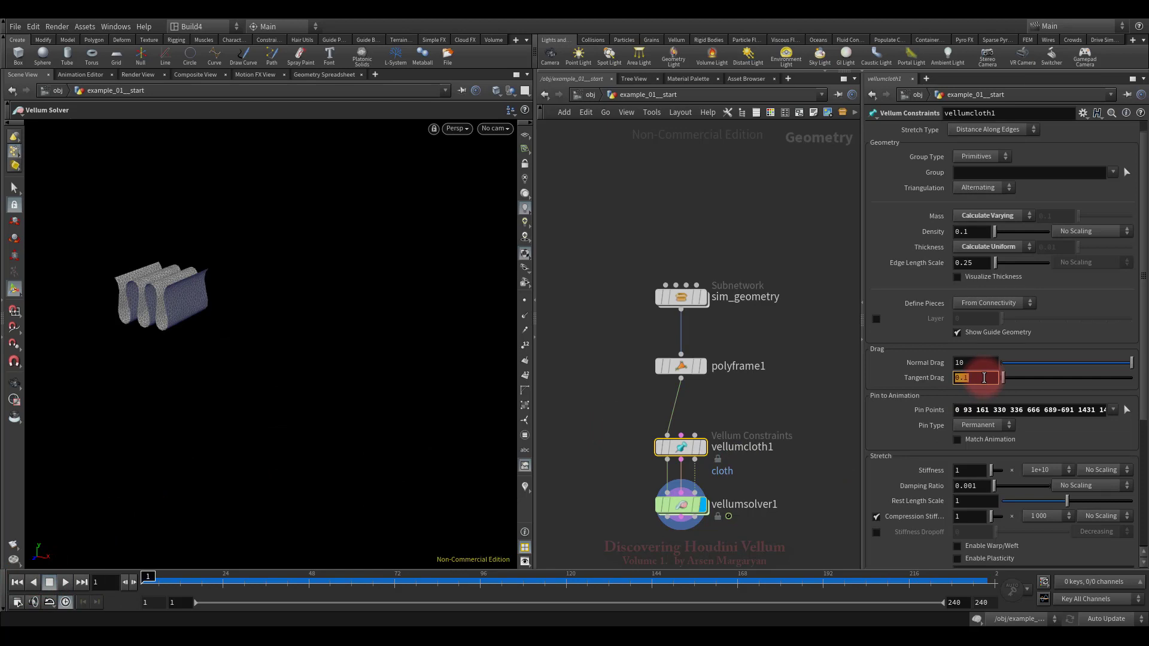
{"action": "left_click", "coordinate": [797, 485]}
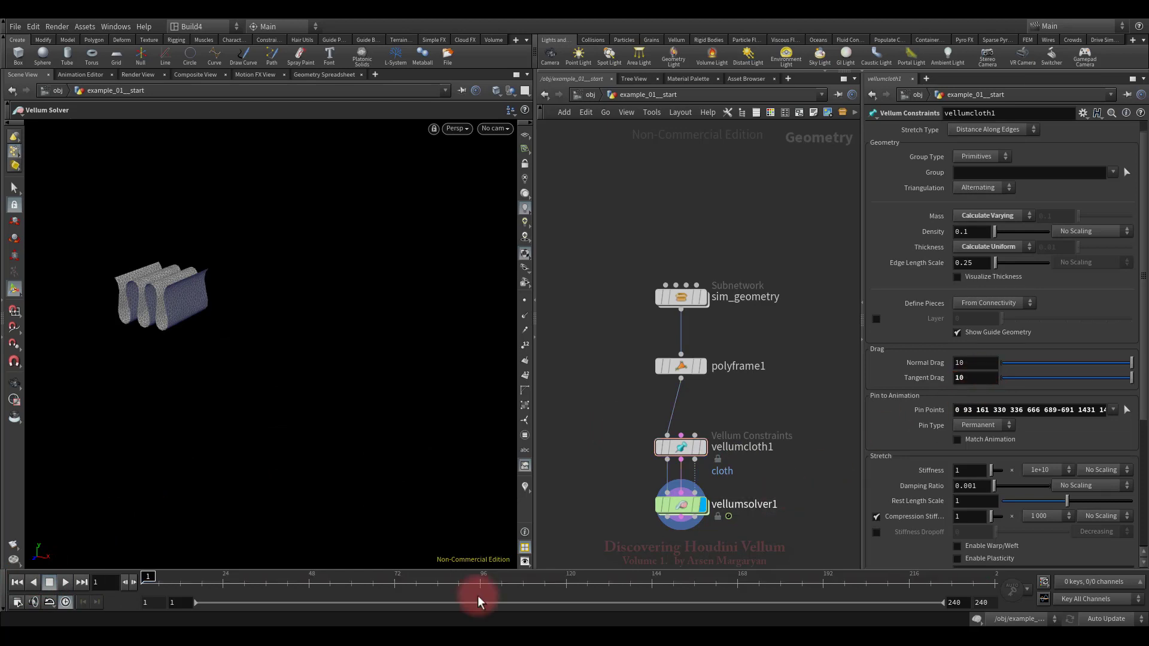
Play the cloth with both drags at 10, panning to follow, and stop around frame 230.
{"action": "left_click", "coordinate": [67, 583]}
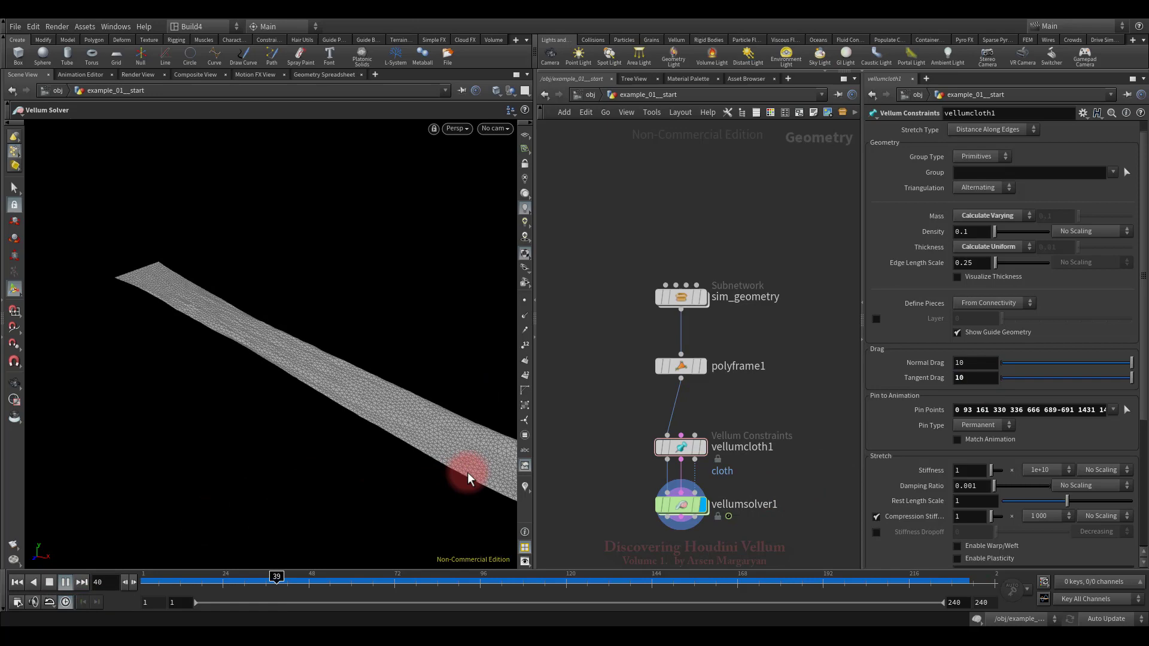
{"action": "middle_click_drag", "start_coordinate": [453, 473], "coordinate": [393, 443], "text": "alt"}
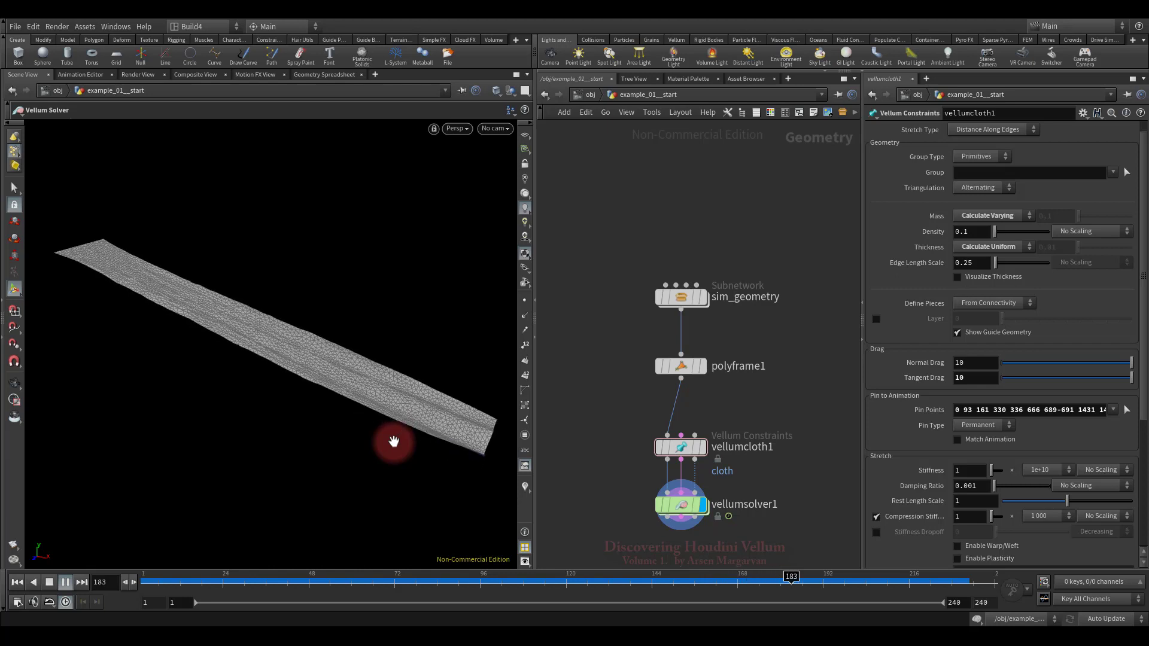
{"action": "left_click", "coordinate": [48, 584]}
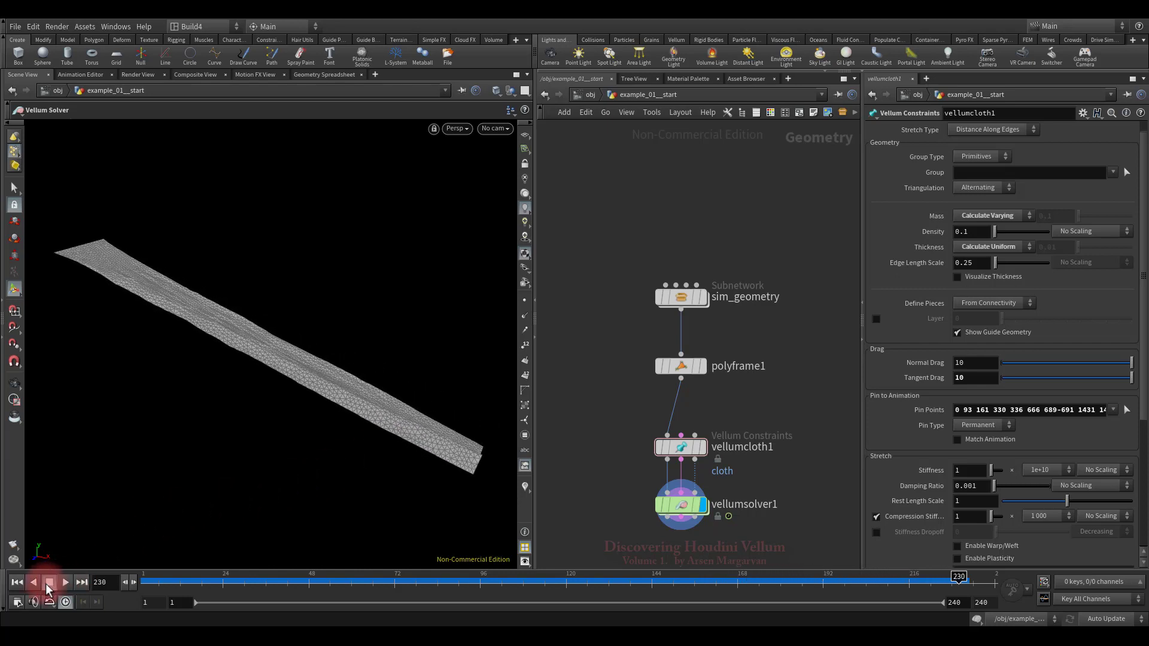
Set Normal Drag 30 and Tangent Drag 0, play the cloth through, then stop and rewind.
{"action": "left_click", "coordinate": [18, 583]}
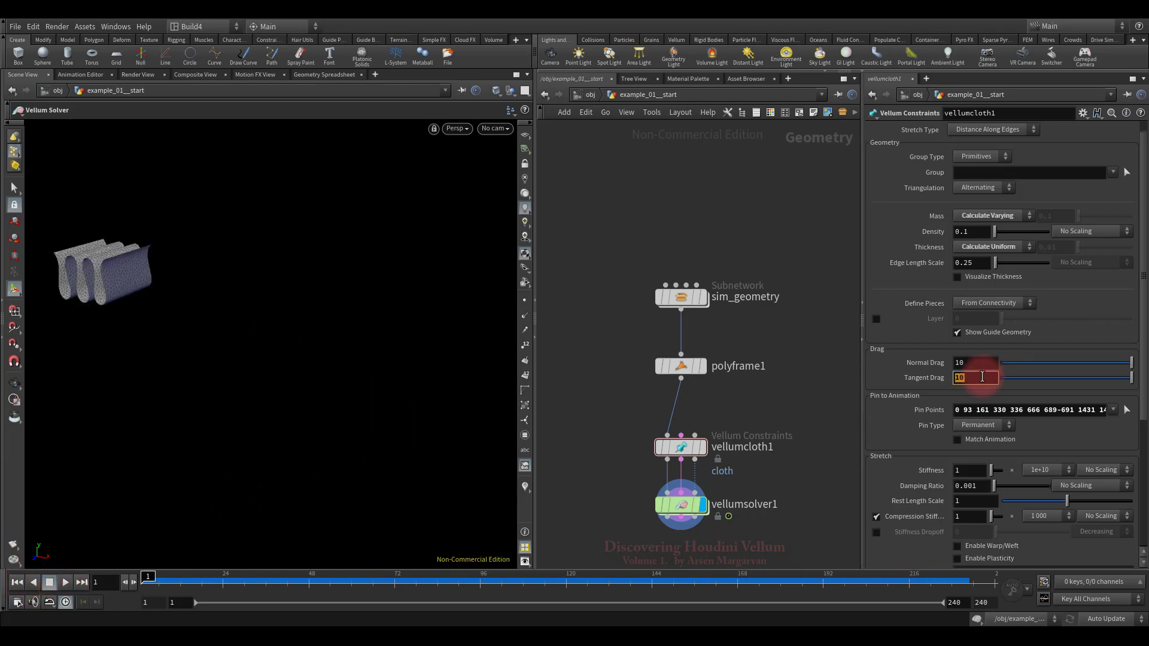
{"action": "left_click", "coordinate": [971, 363]}
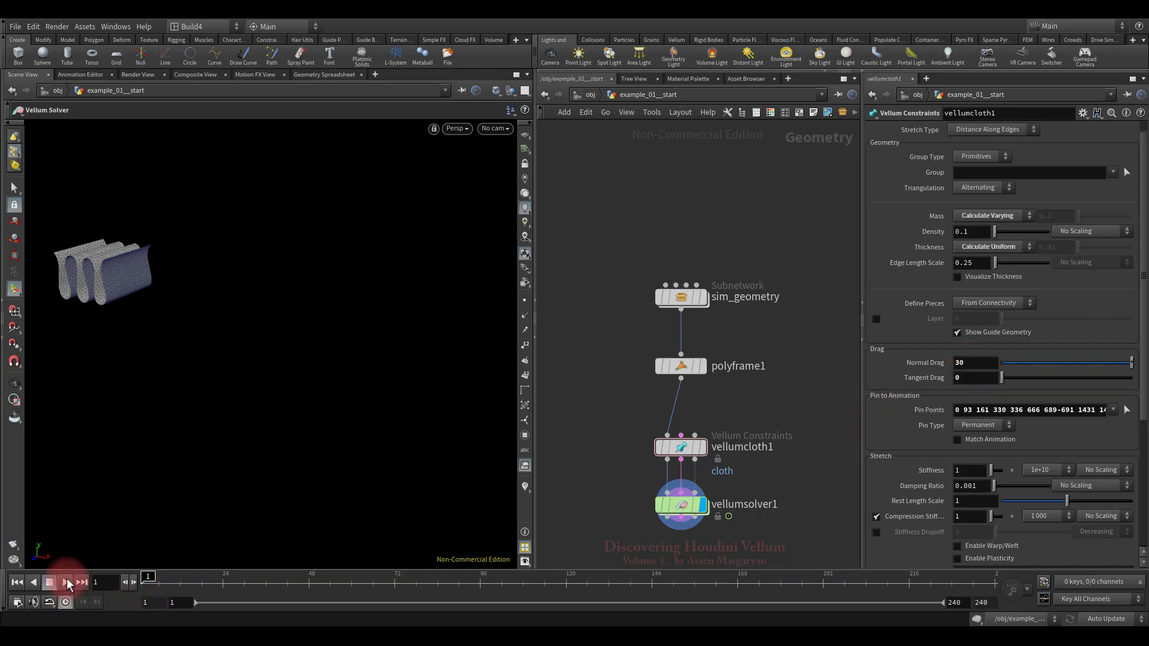
{"action": "left_click", "coordinate": [66, 583]}
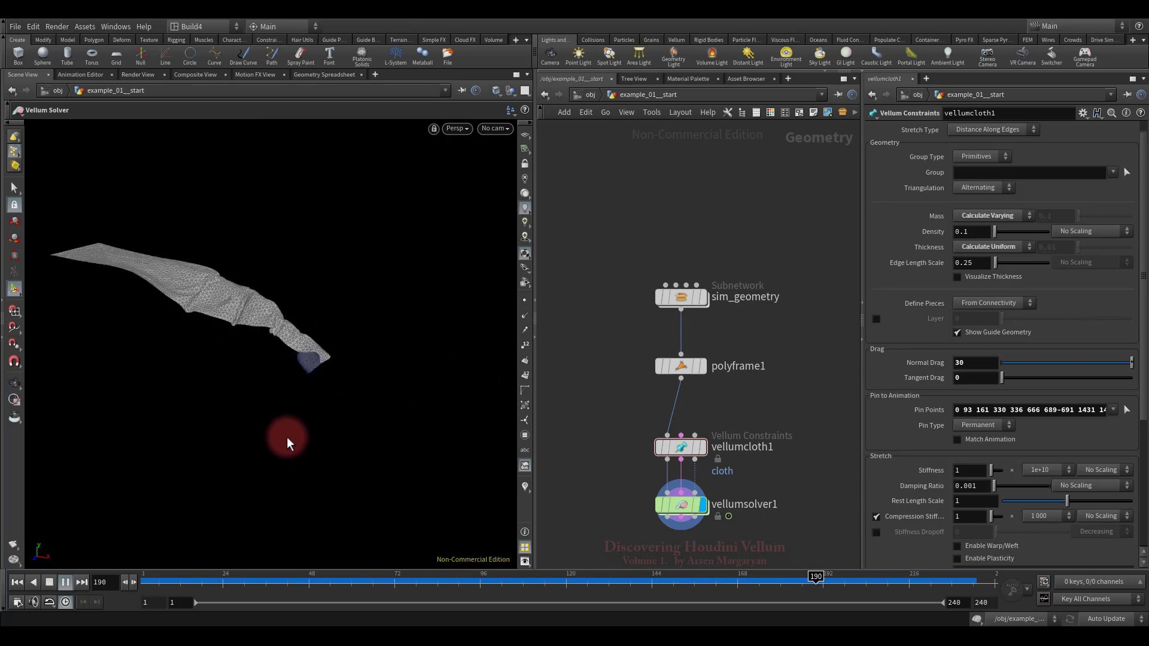
{"action": "left_click", "coordinate": [45, 584]}
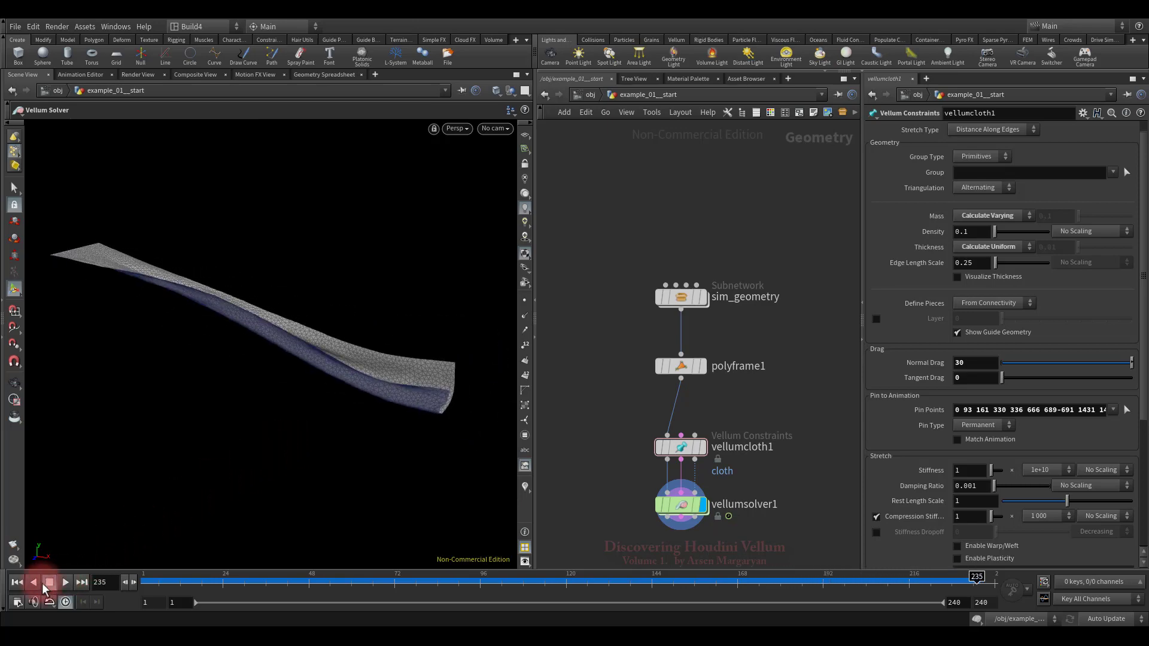
{"action": "left_click", "coordinate": [17, 583]}
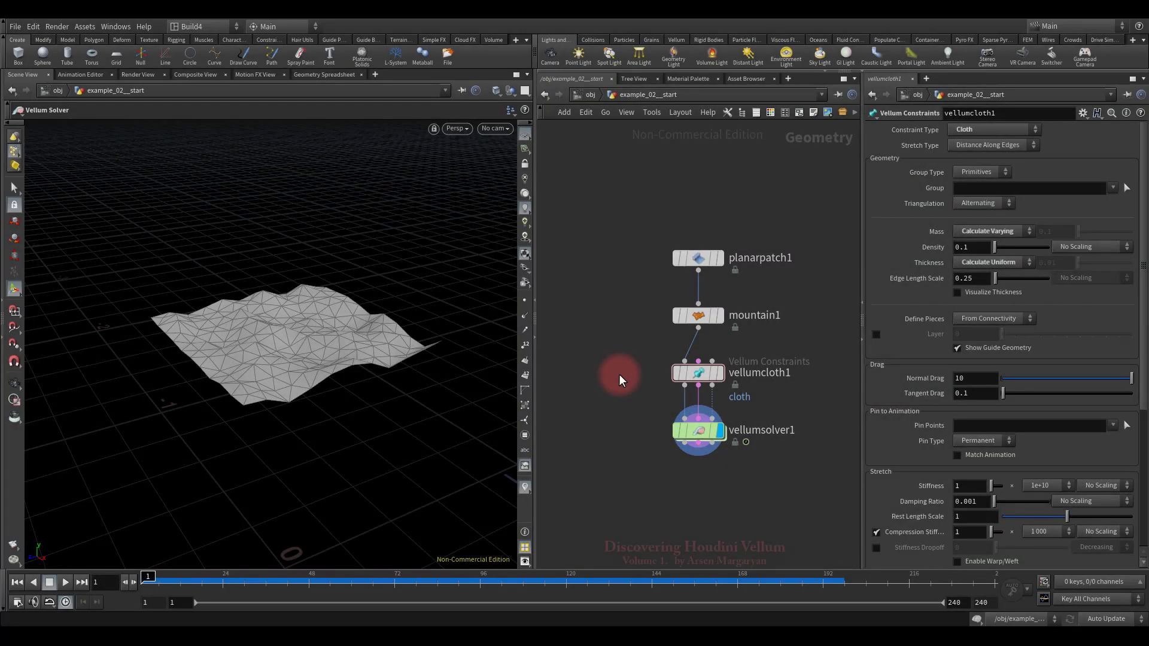
Orbit over the example_02 terrain, play the falling cloth, and rewind to frame 1.
{"action": "key", "text": "Escape"}
{"action": "left_click_drag", "start_coordinate": [393, 328], "coordinate": [335, 345]}
{"action": "right_click_drag", "start_coordinate": [335, 346], "coordinate": [329, 353], "text": "alt"}
{"action": "left_click_drag", "start_coordinate": [329, 353], "coordinate": [335, 389], "text": "alt"}
{"action": "middle_click_drag", "start_coordinate": [371, 341], "coordinate": [360, 261], "text": "alt"}
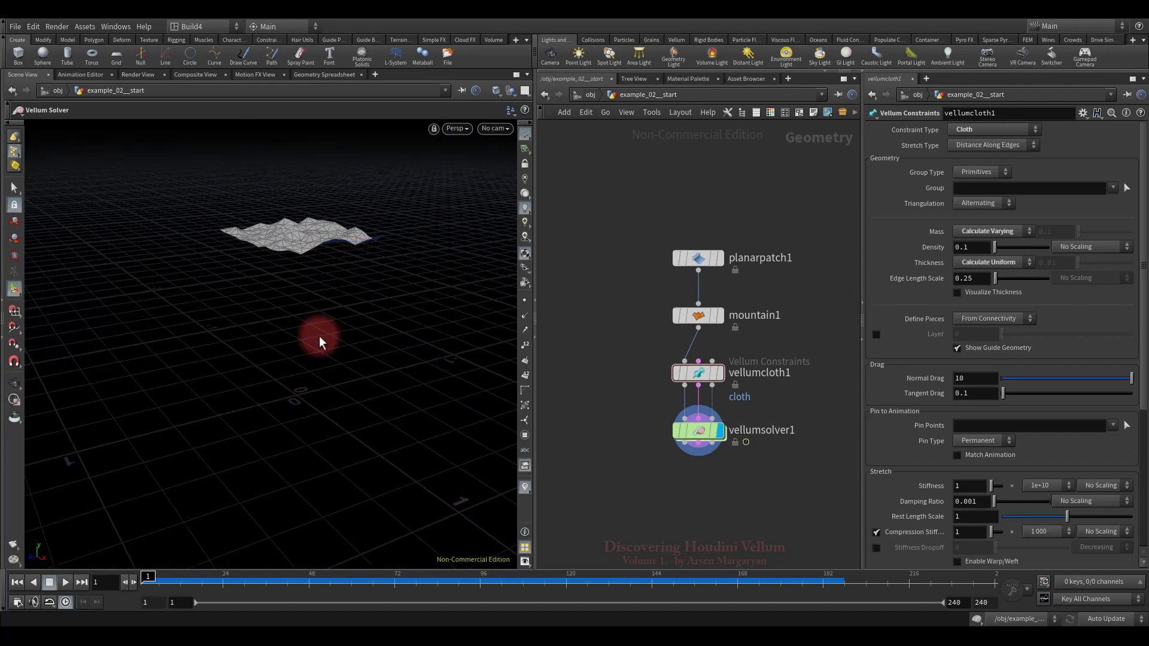
{"action": "left_click", "coordinate": [65, 584]}
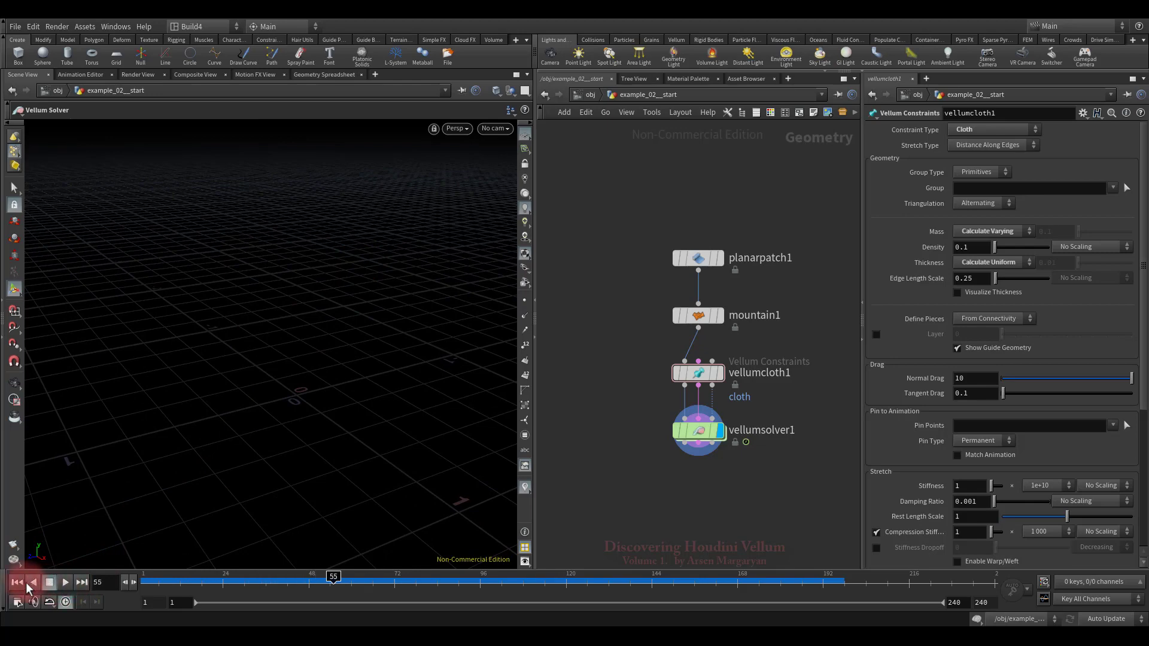
{"action": "left_click", "coordinate": [17, 583]}
Move mountain1 and planarpatch1 up in the network to open space below them.
{"action": "left_click_drag", "start_coordinate": [241, 315], "coordinate": [354, 385]}
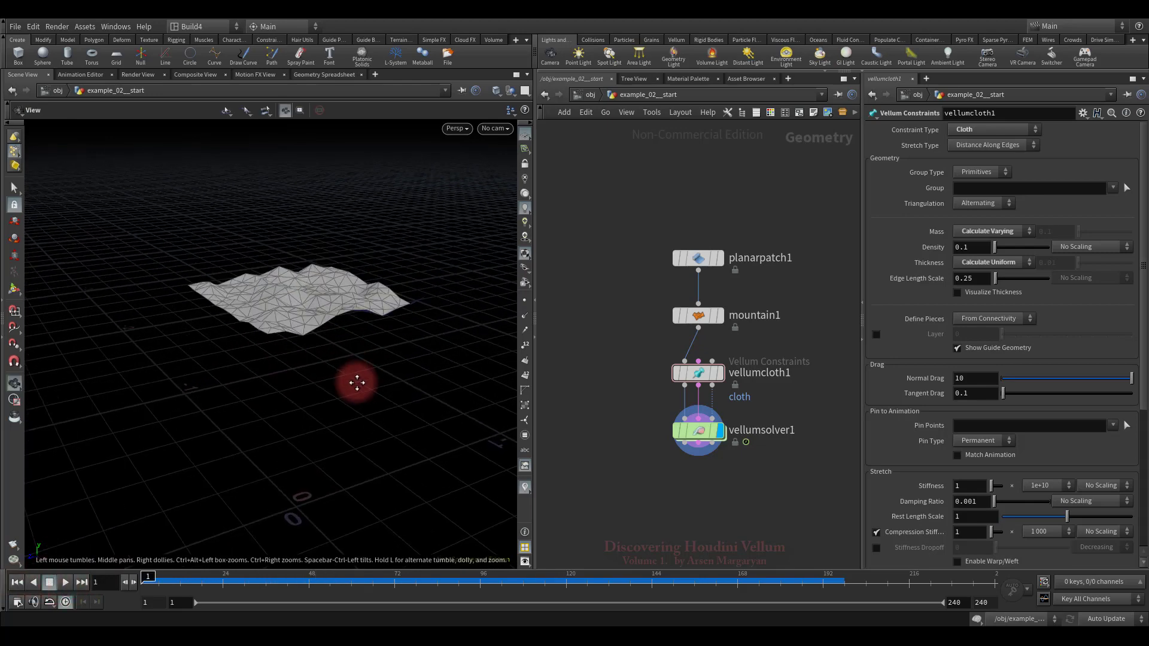
{"action": "middle_click_drag", "start_coordinate": [762, 335], "coordinate": [759, 361]}
{"action": "scroll", "coordinate": [759, 360], "scroll_direction": "up", "scroll_amount": 3}
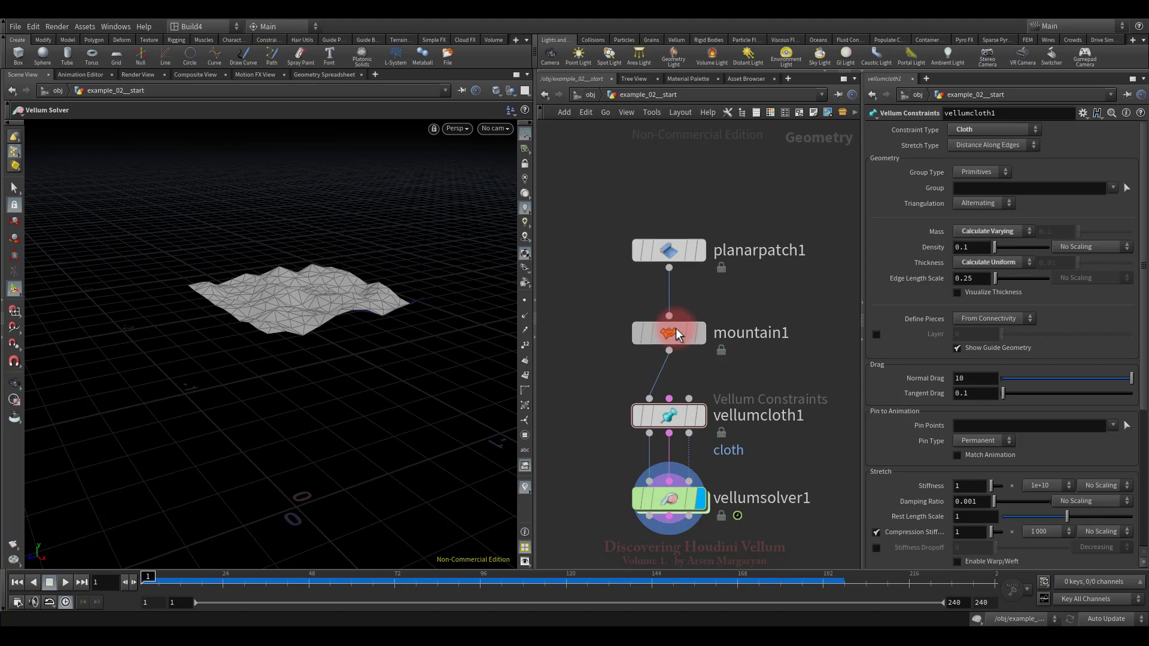
{"action": "left_click_drag", "start_coordinate": [676, 328], "coordinate": [680, 222], "text": "shift"}
{"action": "middle_click_drag", "start_coordinate": [711, 310], "coordinate": [730, 344]}
Insert an Edge Fracture node on the mountain1–vellumcloth1 wire.
{"action": "key", "text": "Tab"}
{"action": "type", "text": "fr"}
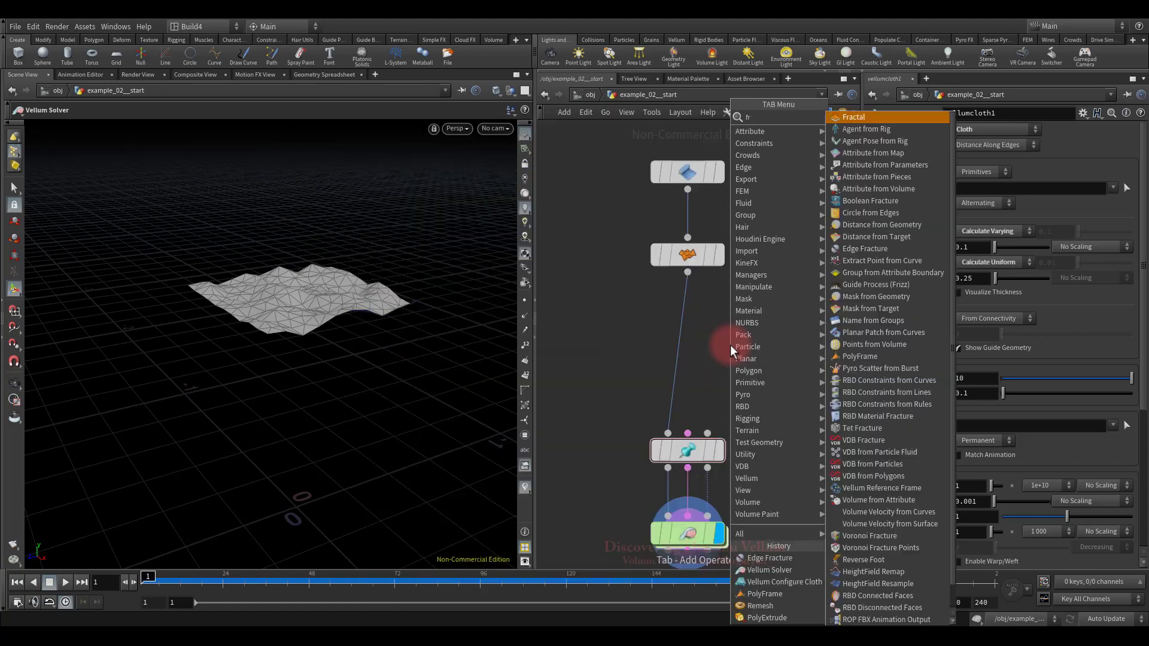
{"action": "type", "text": "ac"}
{"action": "left_click", "coordinate": [856, 144]}
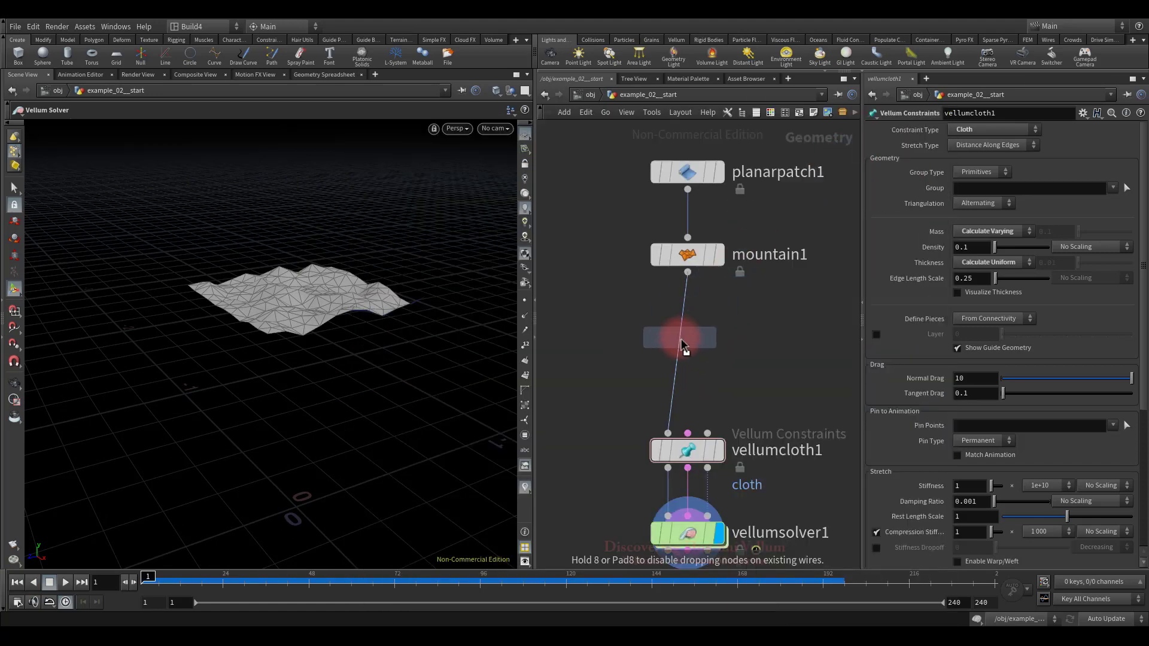
{"action": "left_click", "coordinate": [684, 346]}
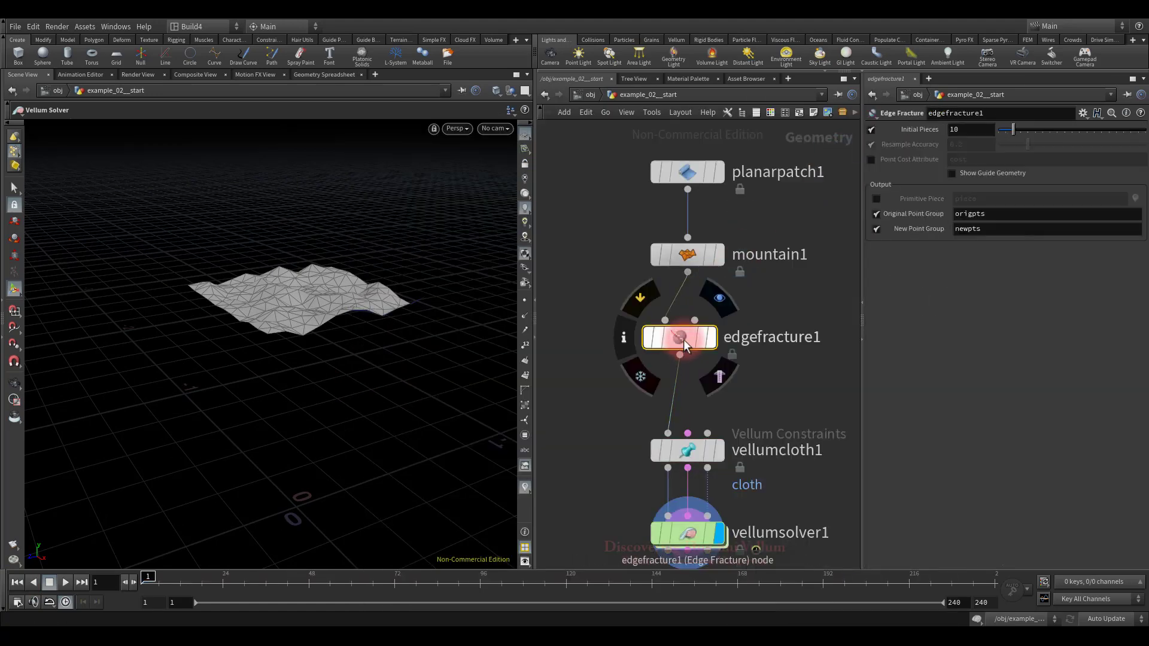
Display edgefracture1, enable Primitive Piece, and colour the mesh by fracture piece.
{"action": "left_click", "coordinate": [720, 347]}
{"action": "left_click", "coordinate": [876, 199]}
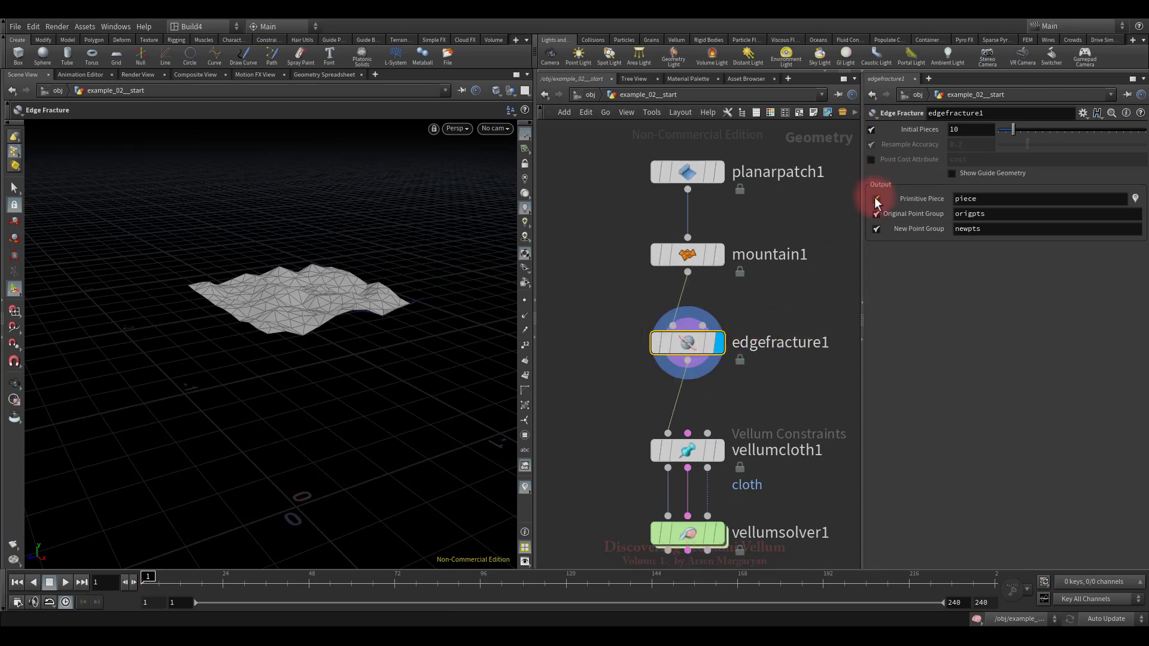
{"action": "left_click", "coordinate": [1135, 199]}
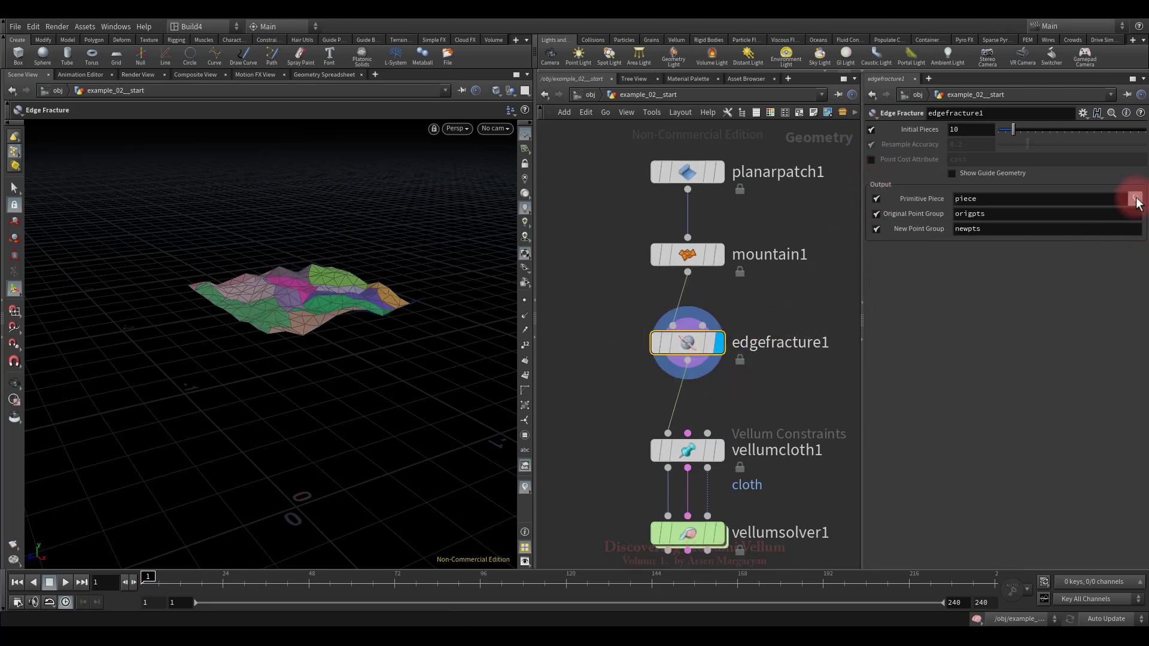
{"action": "key", "text": "Escape"}
{"action": "left_click_drag", "start_coordinate": [371, 307], "coordinate": [386, 334]}
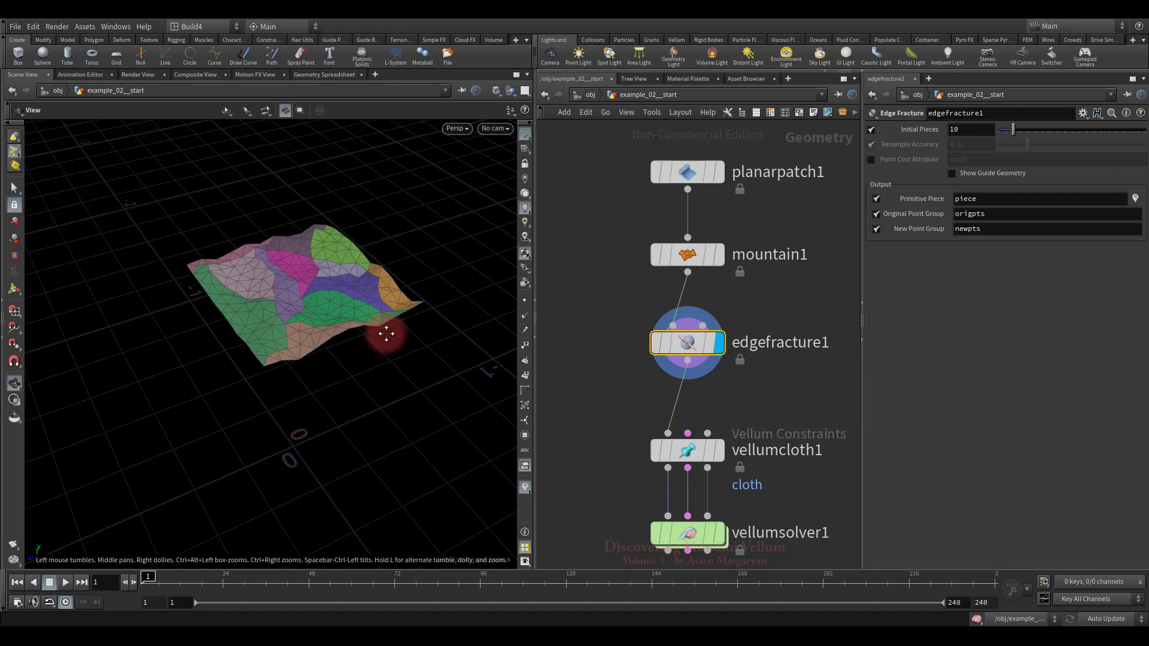
{"action": "middle_click_drag", "start_coordinate": [386, 334], "coordinate": [382, 387], "text": "alt"}
{"action": "mouse_move", "coordinate": [384, 381]}
{"action": "left_mouse_down", "text": "alt"}
{"action": "mouse_move", "coordinate": [383, 397]}
{"action": "mouse_move", "coordinate": [381, 373]}
{"action": "left_mouse_up", "text": "alt"}
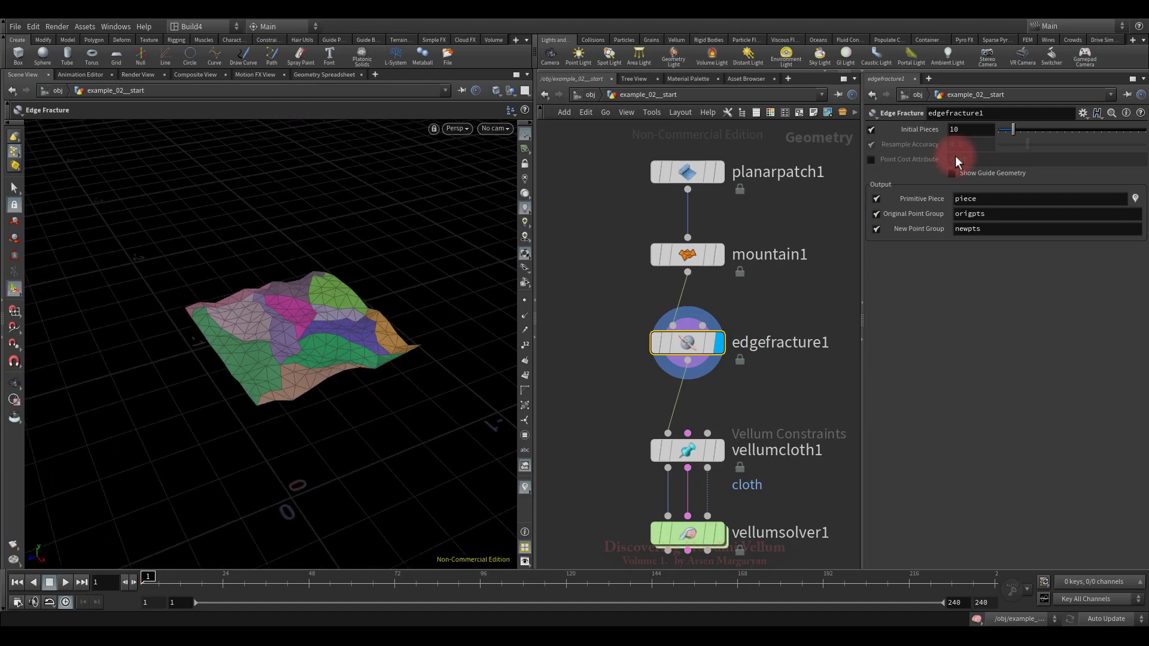
Set Initial Pieces to 40 and inspect the re-fractured mesh.
{"action": "left_click", "coordinate": [981, 130]}
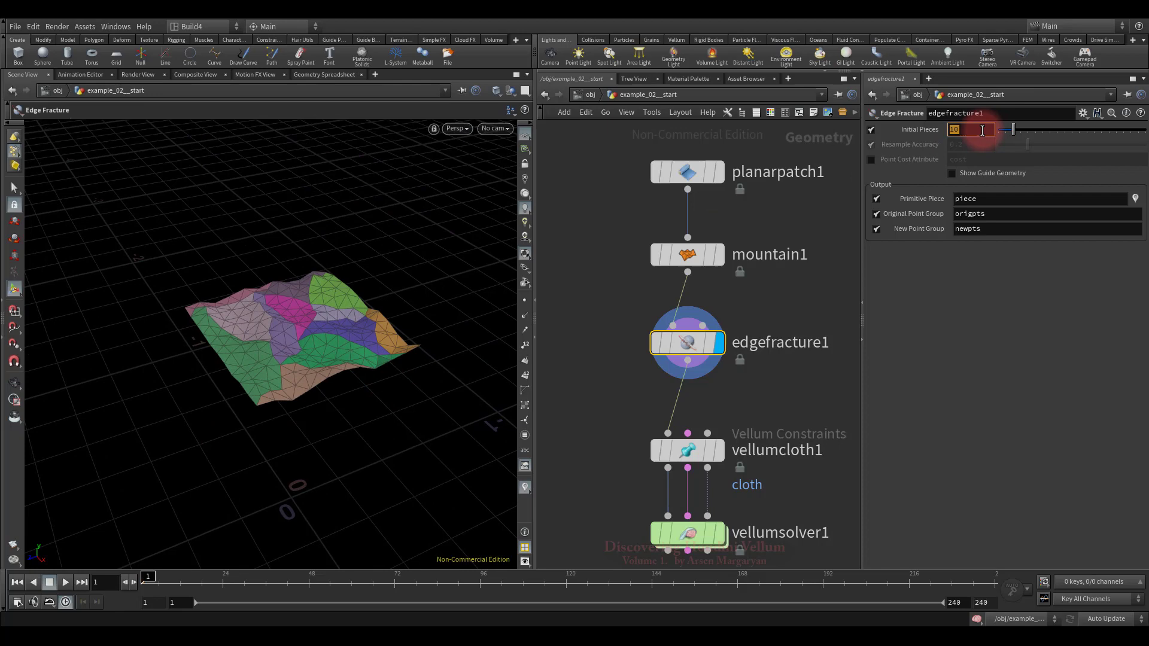
{"action": "type", "text": "40"}
{"action": "key", "text": "Return"}
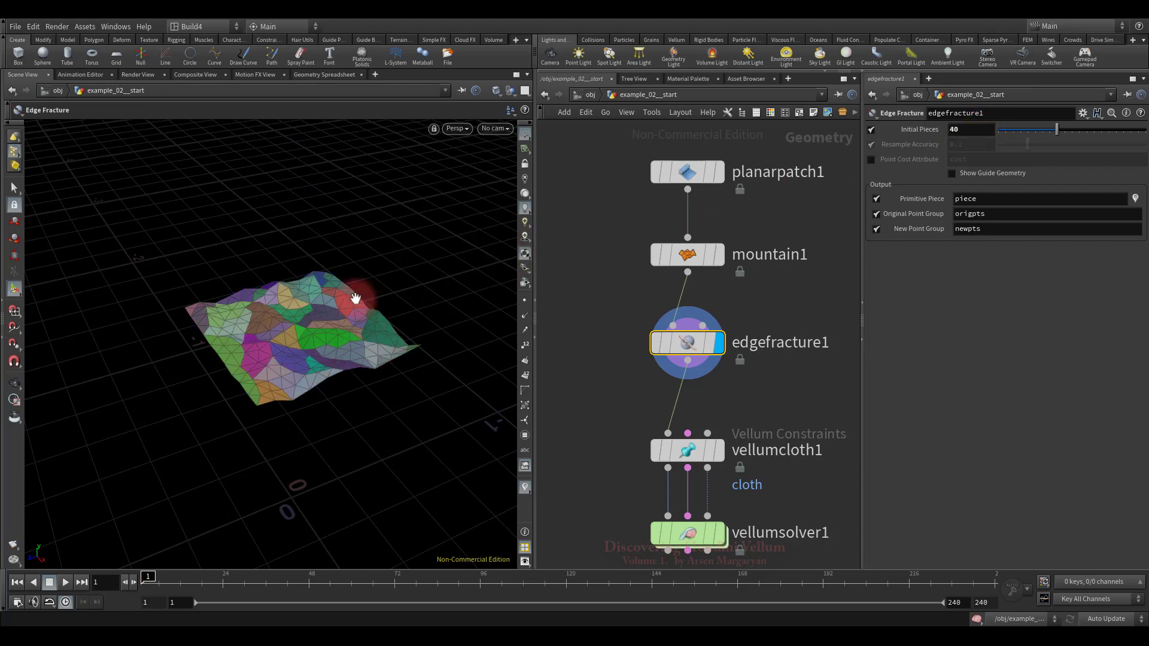
{"action": "key", "text": "Escape"}
{"action": "left_click_drag", "start_coordinate": [359, 295], "coordinate": [348, 331]}
{"action": "middle_click_drag", "start_coordinate": [348, 330], "coordinate": [338, 197]}
Hide the viewport grid and select vellumsolver1 to show its settings.
{"action": "left_click", "coordinate": [525, 136]}
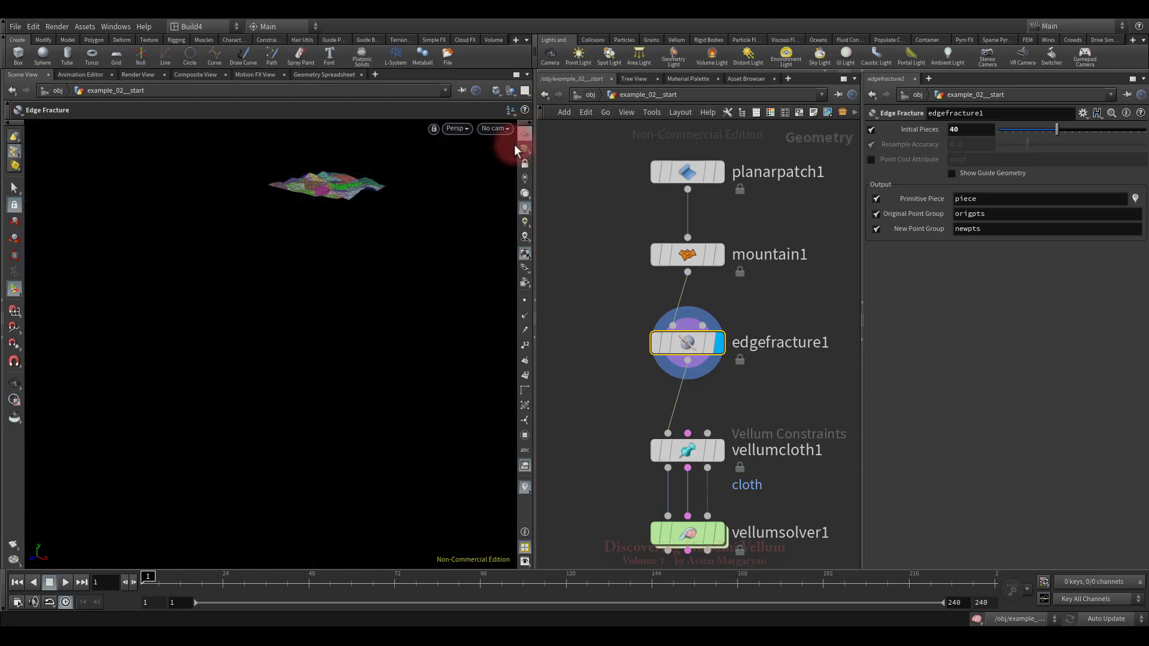
{"action": "middle_click_drag", "start_coordinate": [423, 235], "coordinate": [392, 234]}
{"action": "key", "text": "Return"}
{"action": "middle_click_drag", "start_coordinate": [616, 437], "coordinate": [609, 372]}
{"action": "left_click_drag", "start_coordinate": [567, 418], "coordinate": [763, 516]}
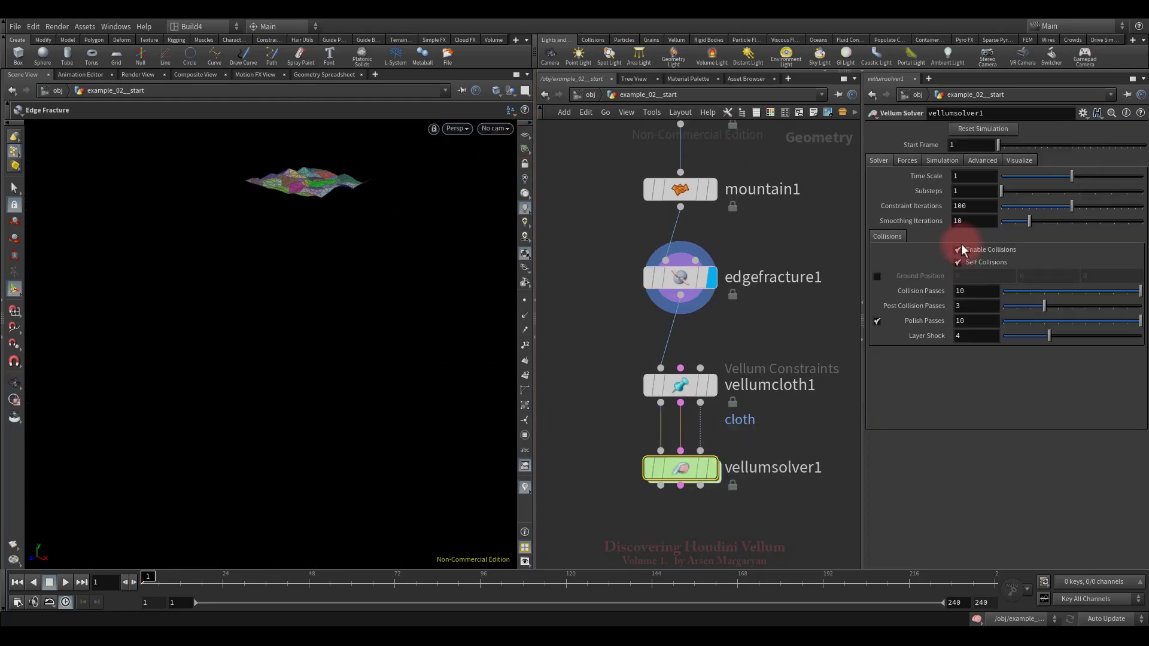
Set the solver's Wind Drag to 10 in its force settings.
{"action": "left_click", "coordinate": [907, 161]}
{"action": "double_click", "coordinate": [985, 207]}
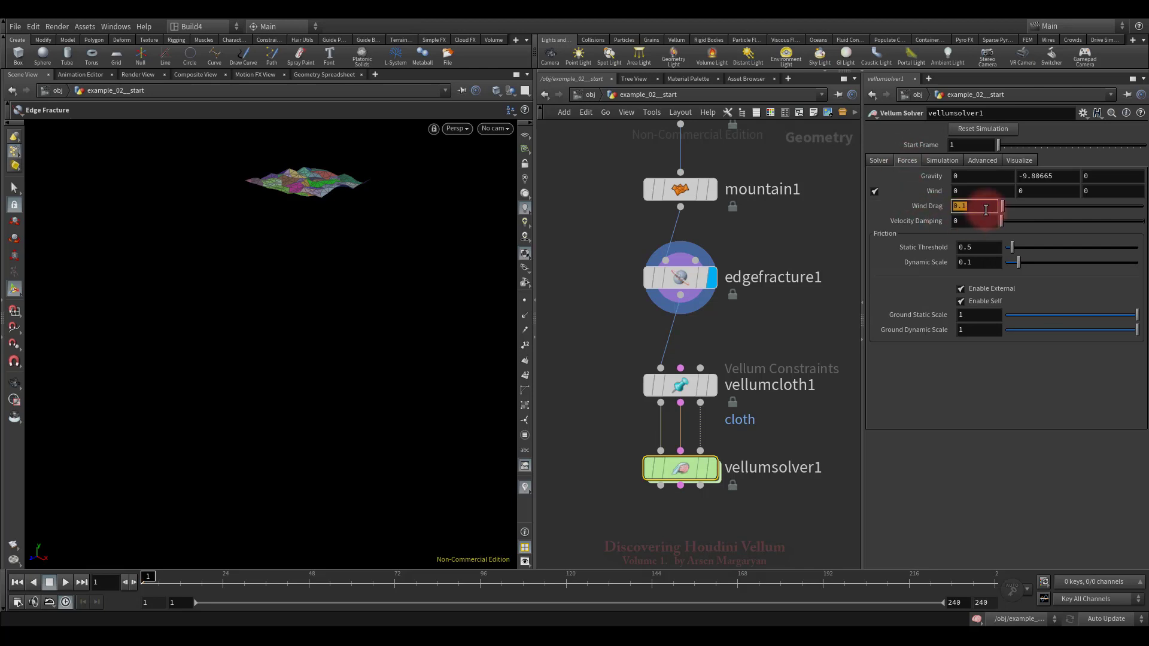
{"action": "type", "text": "10"}
{"action": "key", "text": "Return"}
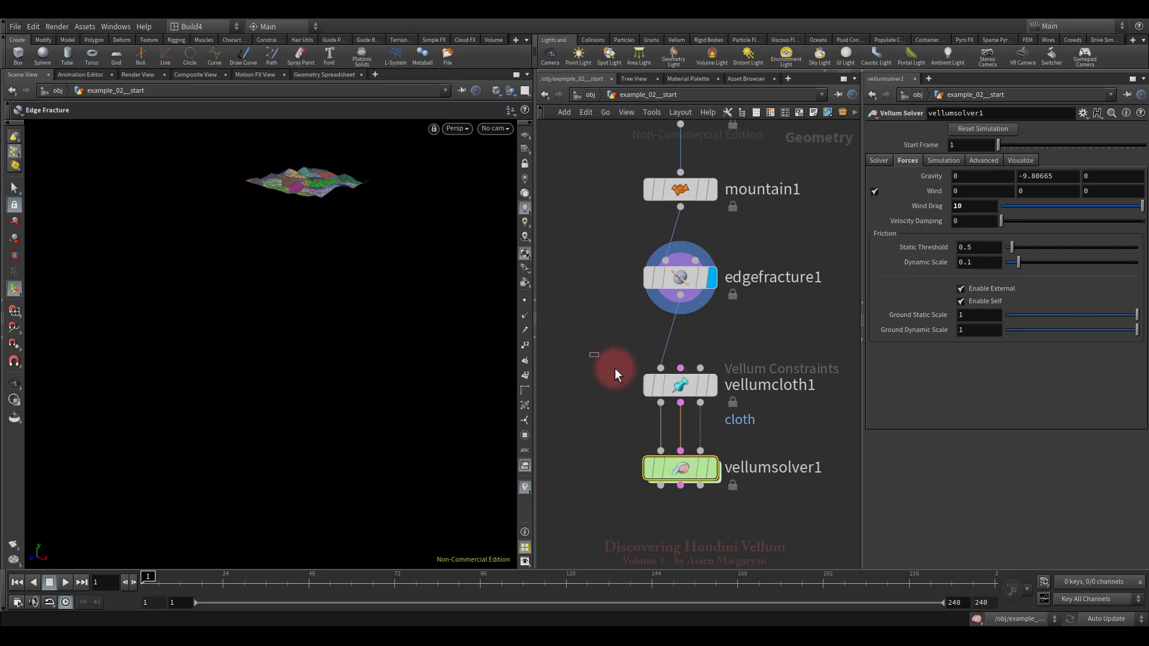
Set vellumcloth1's Normal and Tangent Drag to 1, then play and stop the fractured cloth fall.
{"action": "left_click_drag", "start_coordinate": [615, 368], "coordinate": [772, 422]}
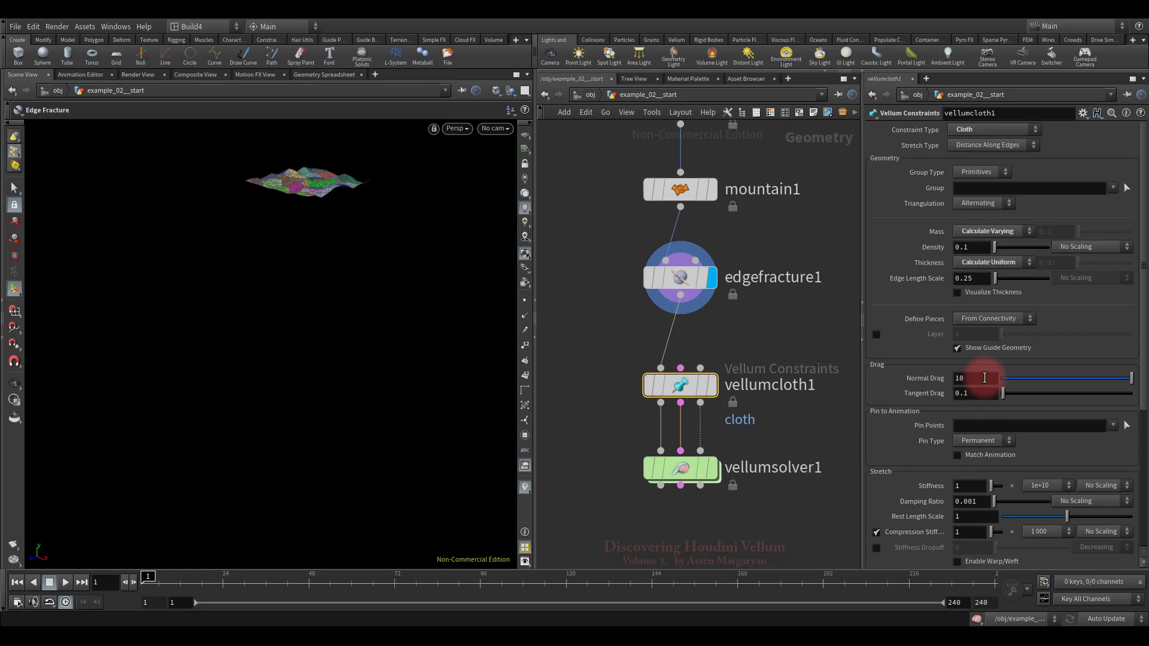
{"action": "key", "text": "Return"}
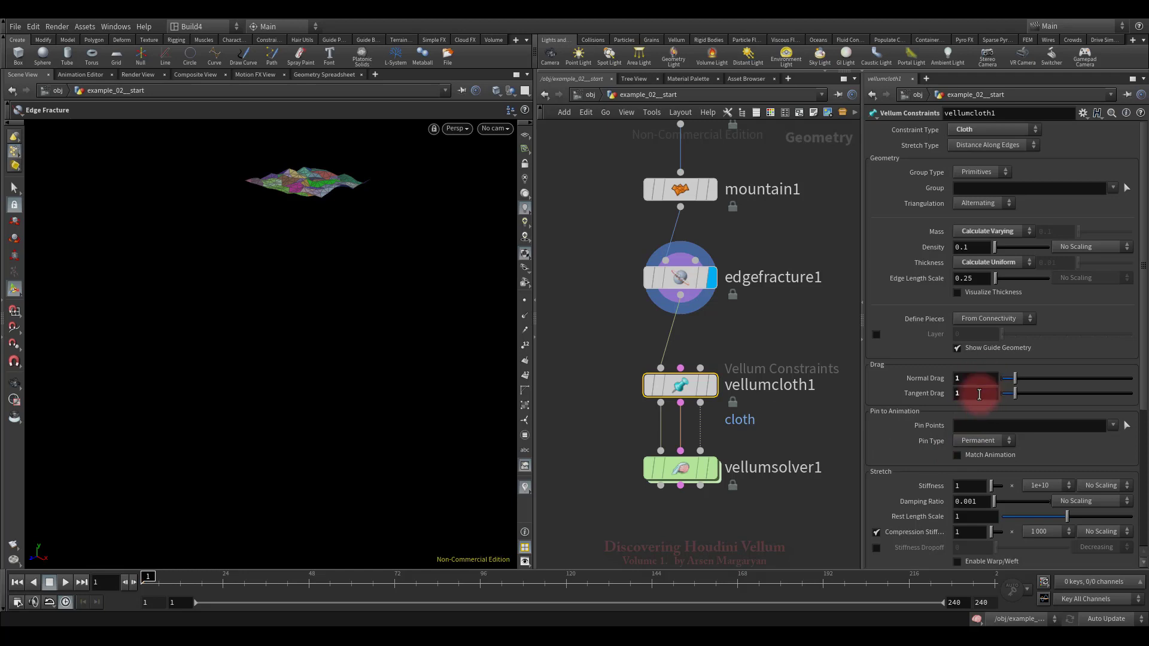
{"action": "left_click", "coordinate": [712, 470]}
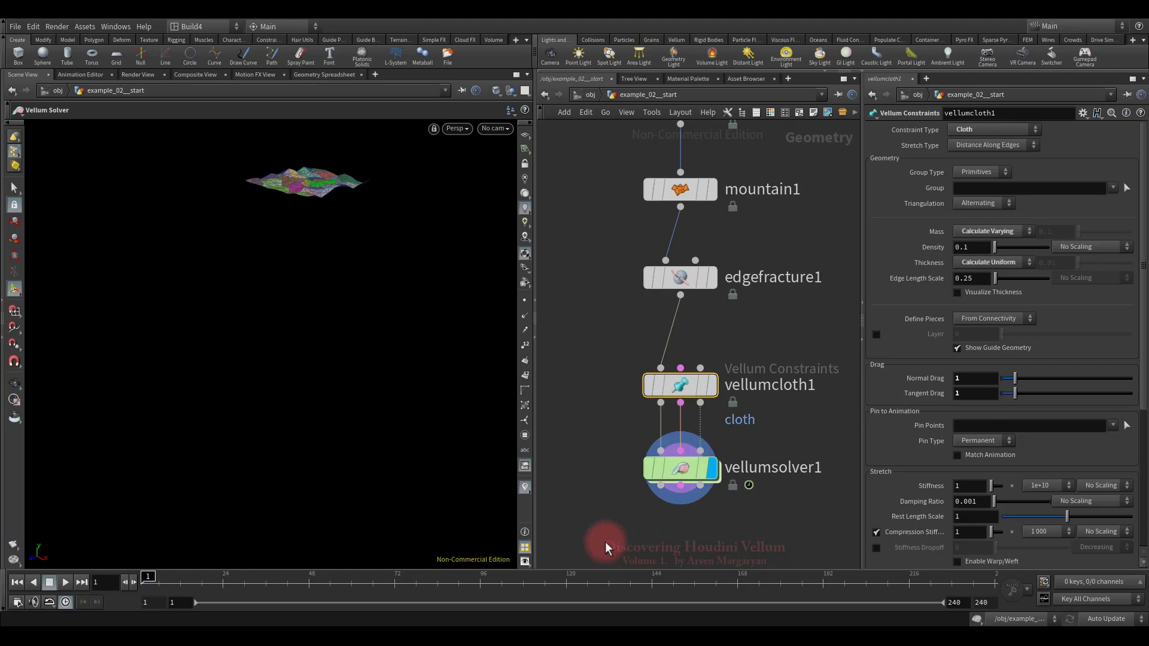
{"action": "left_click", "coordinate": [594, 479]}
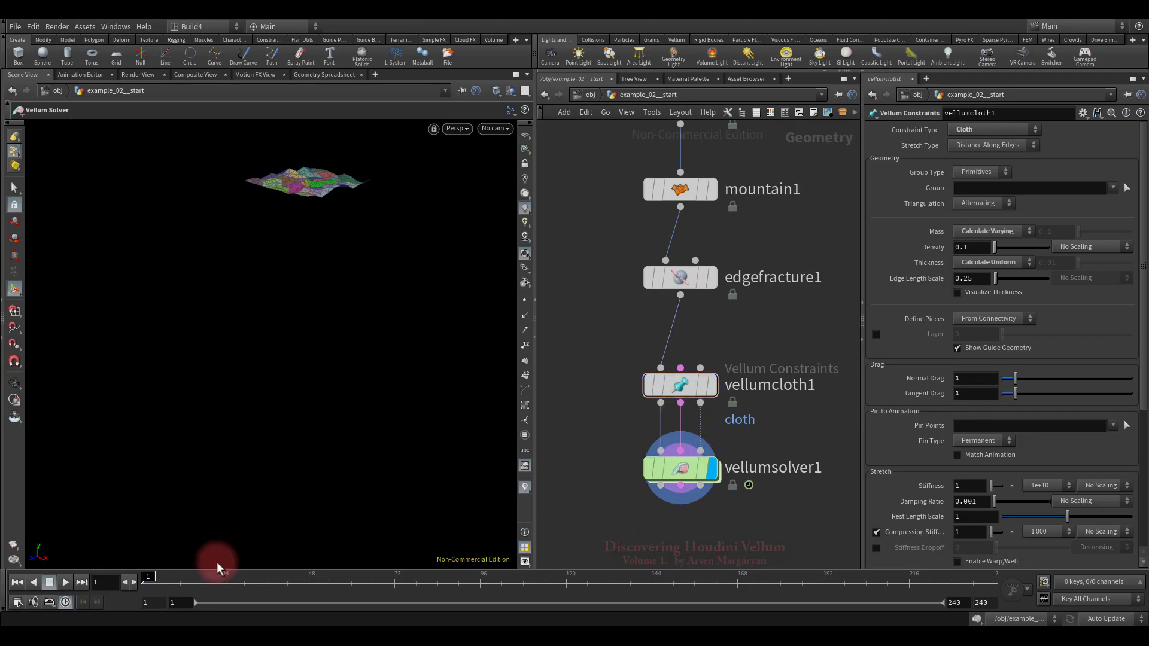
{"action": "left_click", "coordinate": [65, 582]}
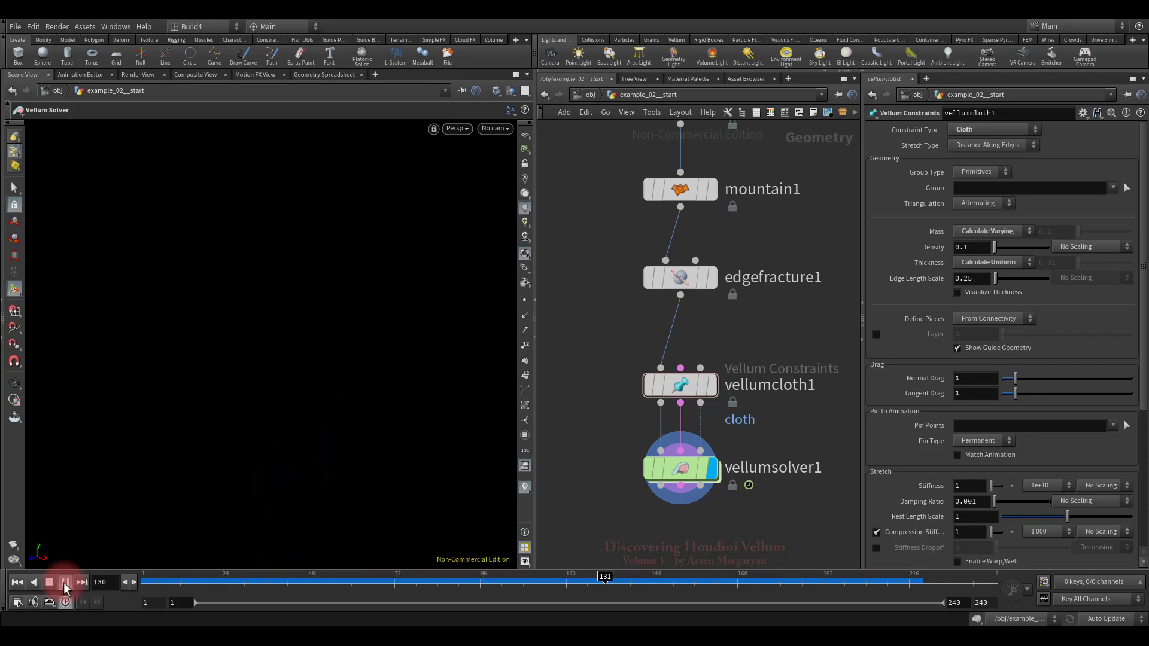
{"action": "left_click", "coordinate": [49, 582]}
Rewind and set vellumcloth1 to Tangent Drag 0 and Normal Drag 10.
{"action": "left_click", "coordinate": [16, 584]}
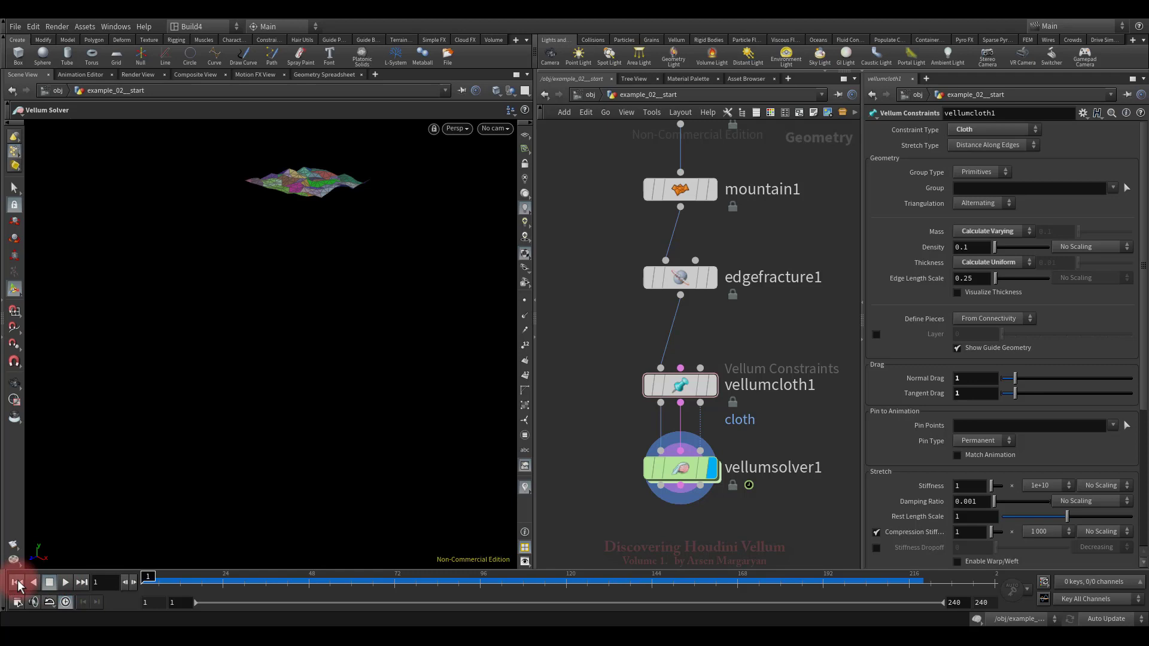
{"action": "left_click", "coordinate": [960, 395]}
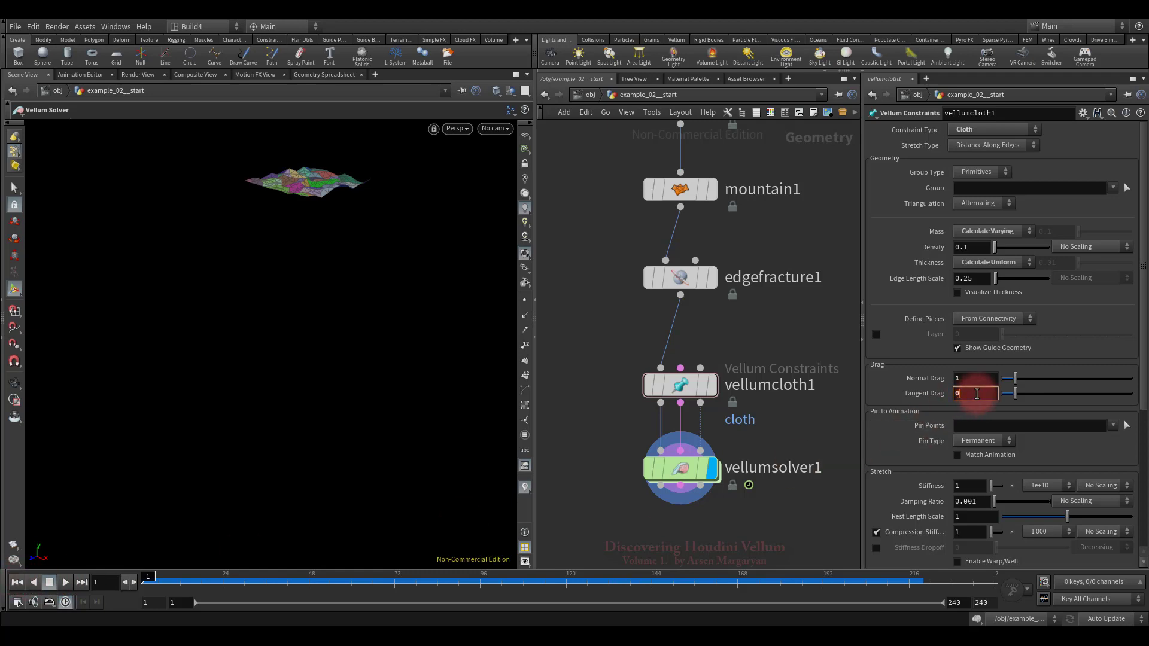
{"action": "type", "text": "0"}
{"action": "left_click", "coordinate": [972, 377]}
{"action": "type", "text": "0"}
{"action": "key", "text": "Return"}
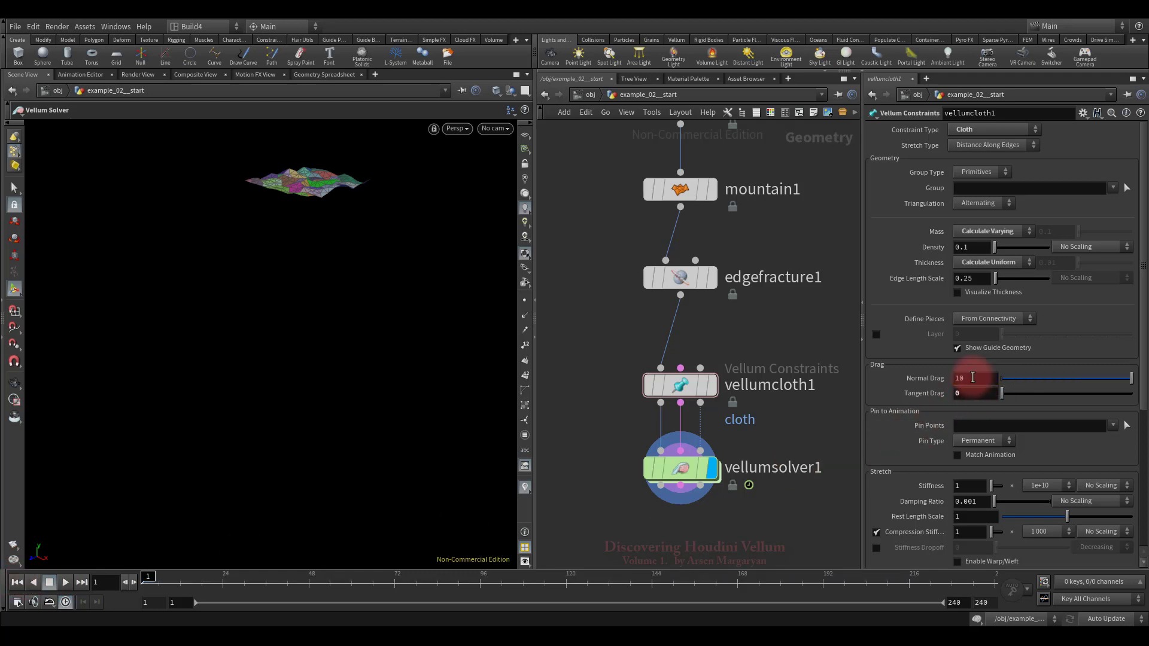
Play the scattering pieces while reframing, then return to frame 1 and zoom in on the cloth.
{"action": "left_click", "coordinate": [65, 582]}
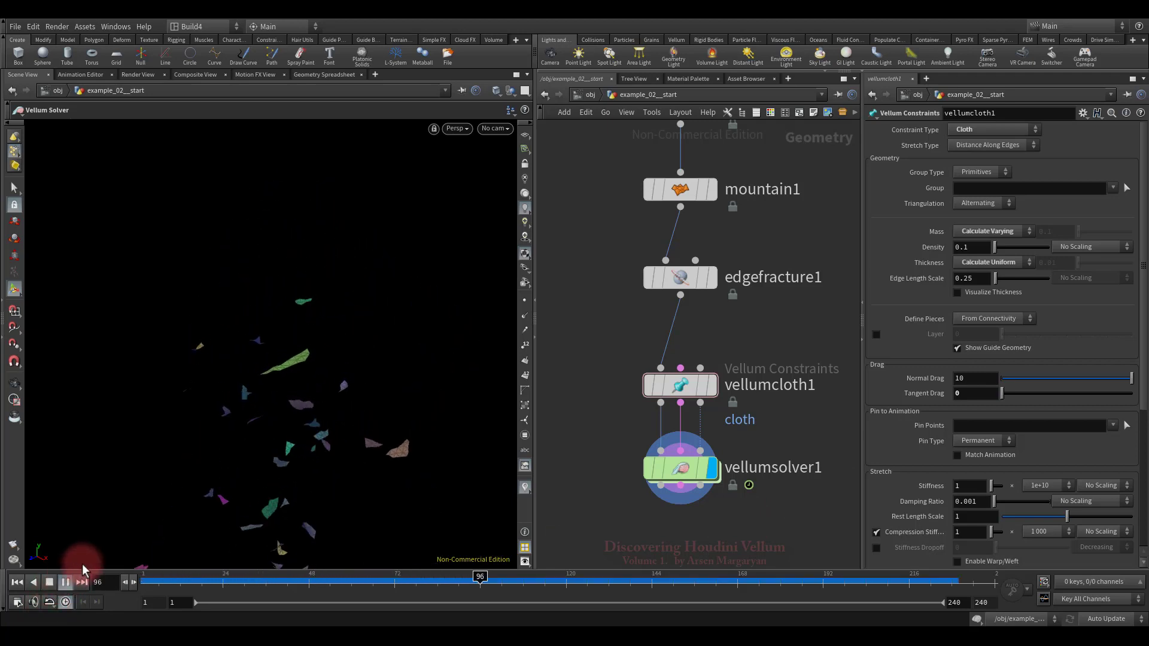
{"action": "right_click_drag", "start_coordinate": [431, 375], "coordinate": [341, 418], "text": "alt"}
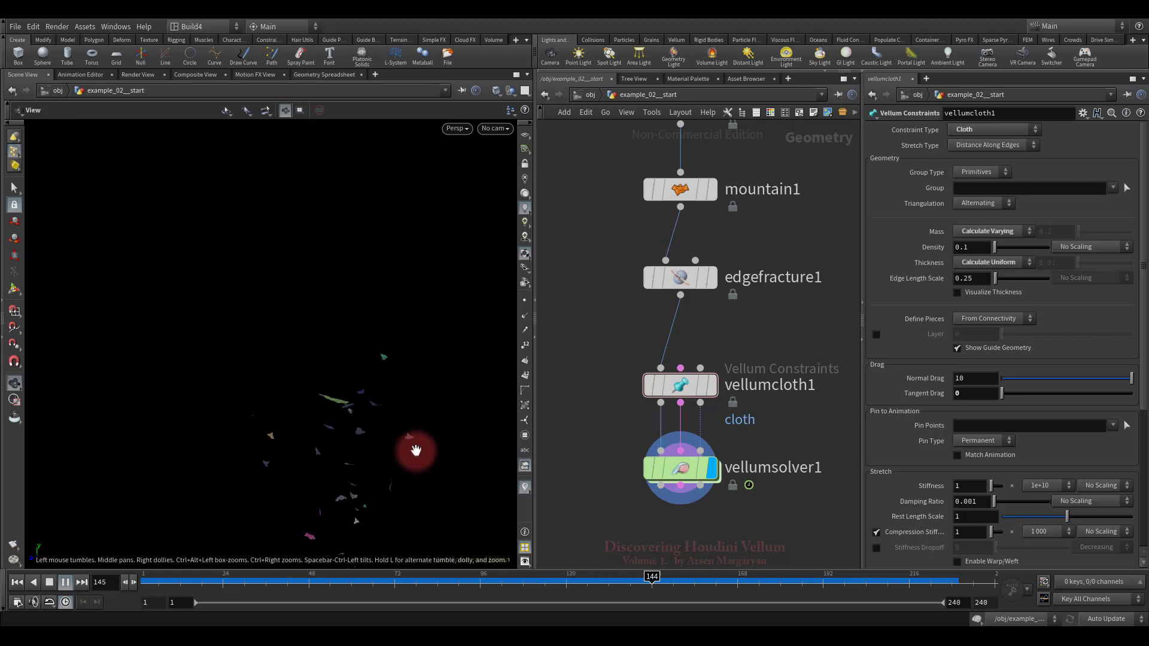
{"action": "middle_click_drag", "start_coordinate": [415, 451], "coordinate": [362, 277], "text": "alt"}
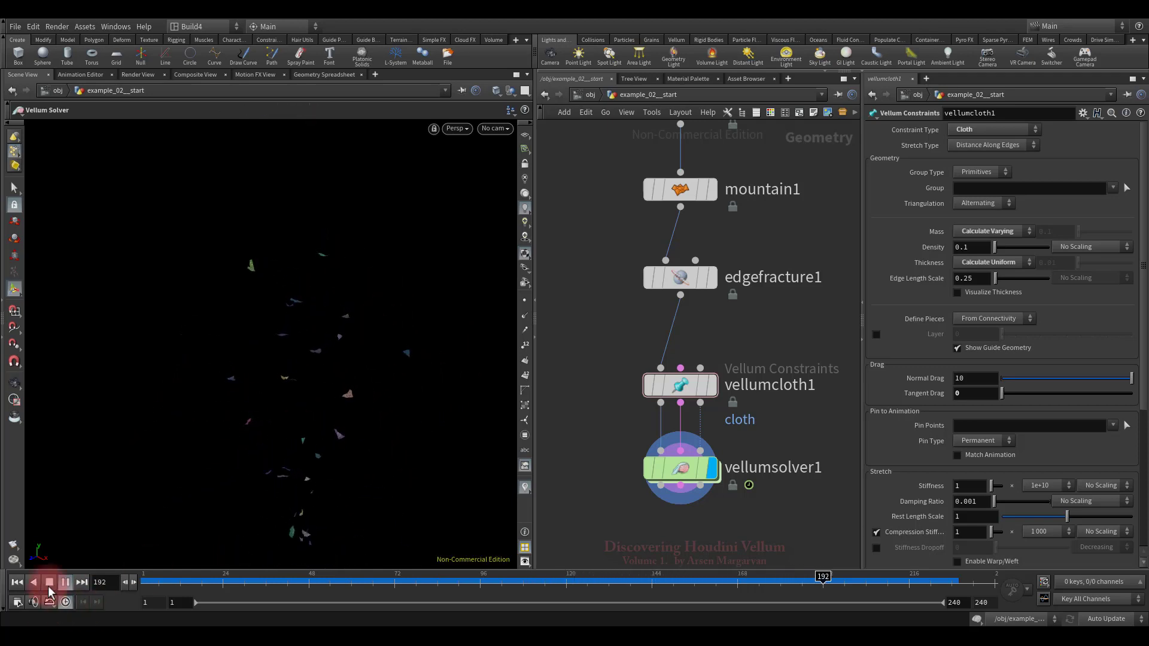
{"action": "left_click", "coordinate": [18, 582]}
{"action": "middle_click_drag", "start_coordinate": [279, 355], "coordinate": [291, 438], "text": "alt"}
{"action": "right_click_drag", "start_coordinate": [314, 392], "coordinate": [379, 336], "text": "alt"}
{"action": "middle_click_drag", "start_coordinate": [380, 336], "coordinate": [373, 380], "text": "alt"}
Replay the fractured fall, orbiting around the pieces, then stop and rewind to frame 1.
{"action": "left_click", "coordinate": [66, 582]}
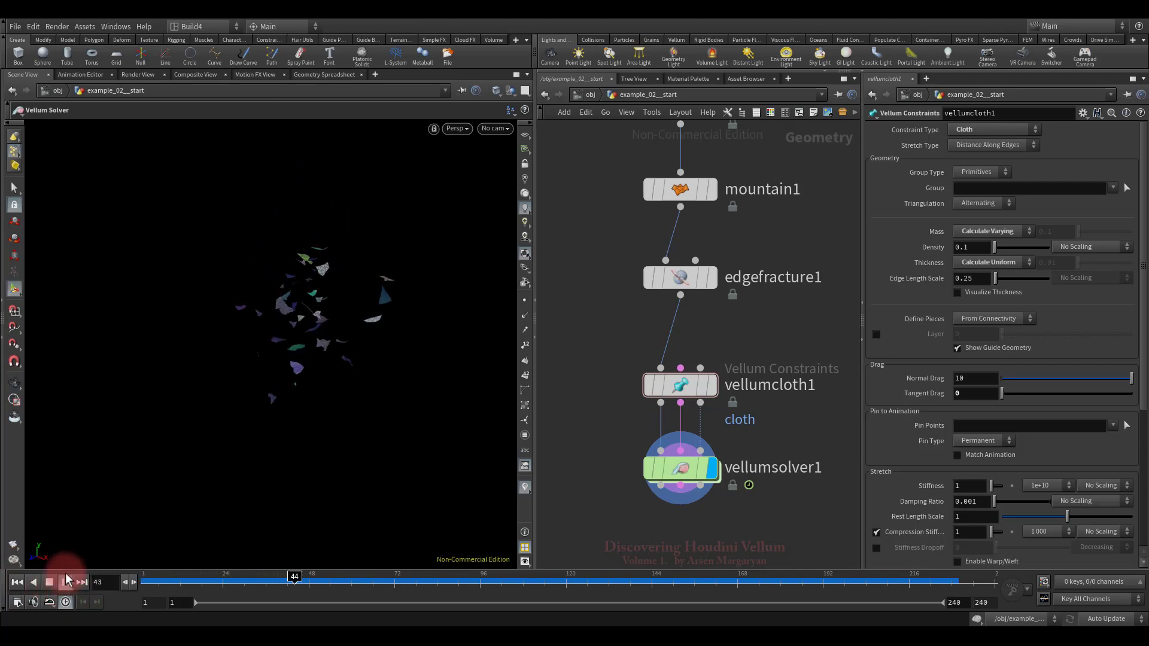
{"action": "key", "text": "Escape"}
{"action": "left_click_drag", "start_coordinate": [282, 444], "coordinate": [346, 400]}
{"action": "key", "text": "Return"}
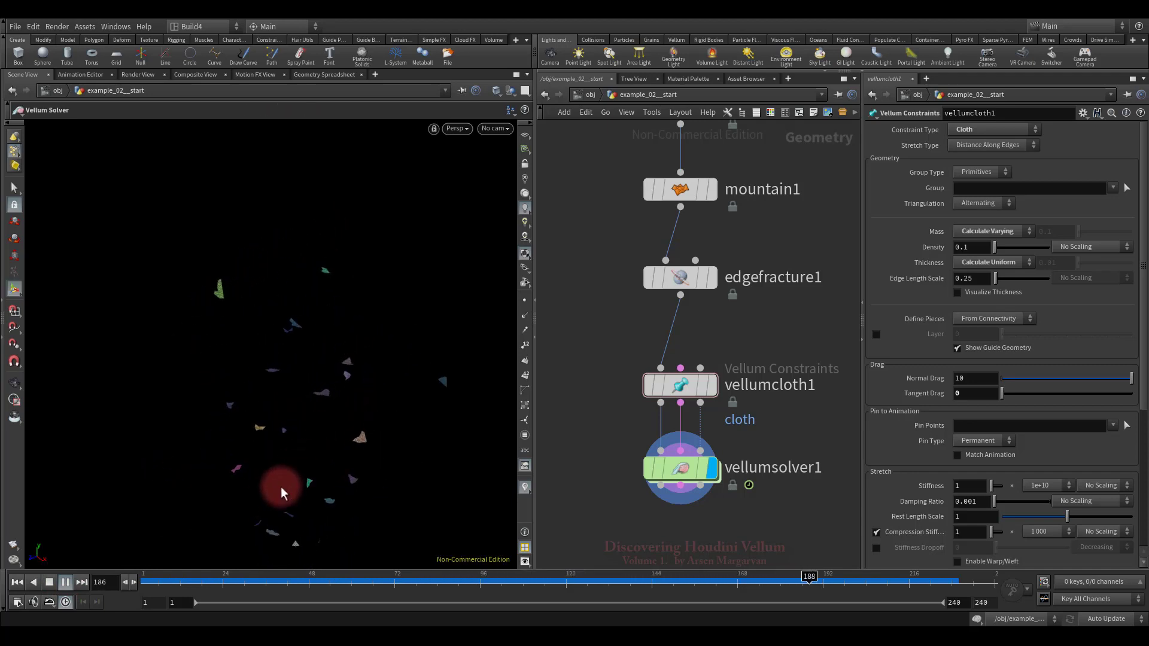
{"action": "left_click", "coordinate": [17, 583]}
{"action": "left_click", "coordinate": [49, 583]}
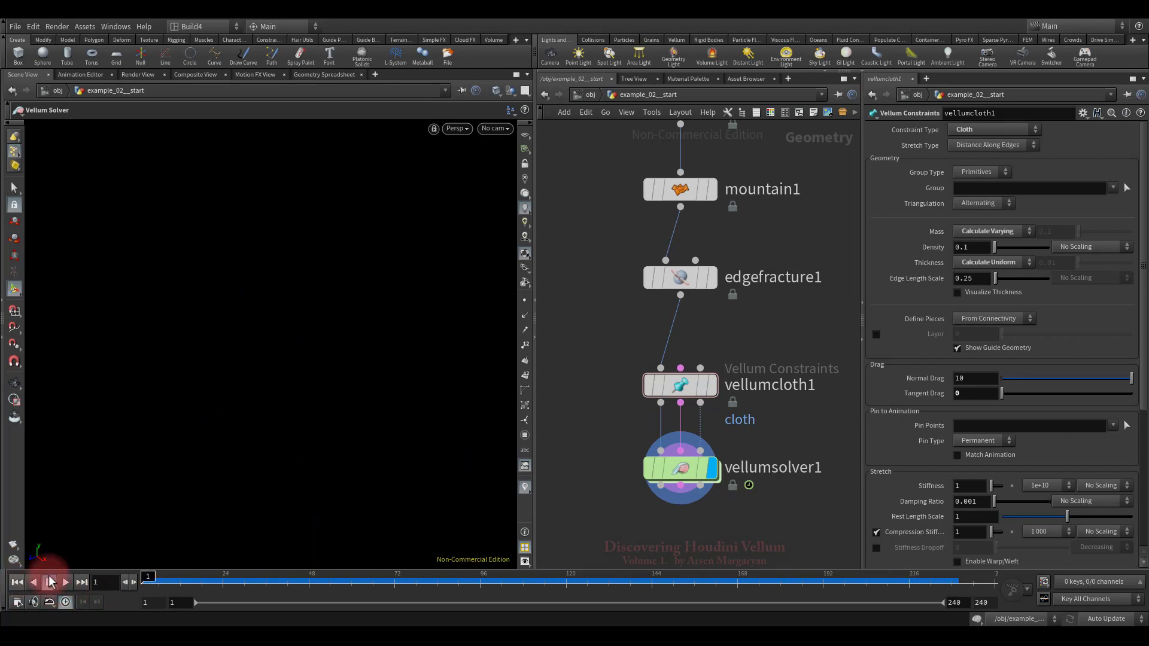
{"action": "key", "text": "Escape"}
Commit Normal Drag 100, play the fractured sim, and stop it.
{"action": "key", "text": "Return"}
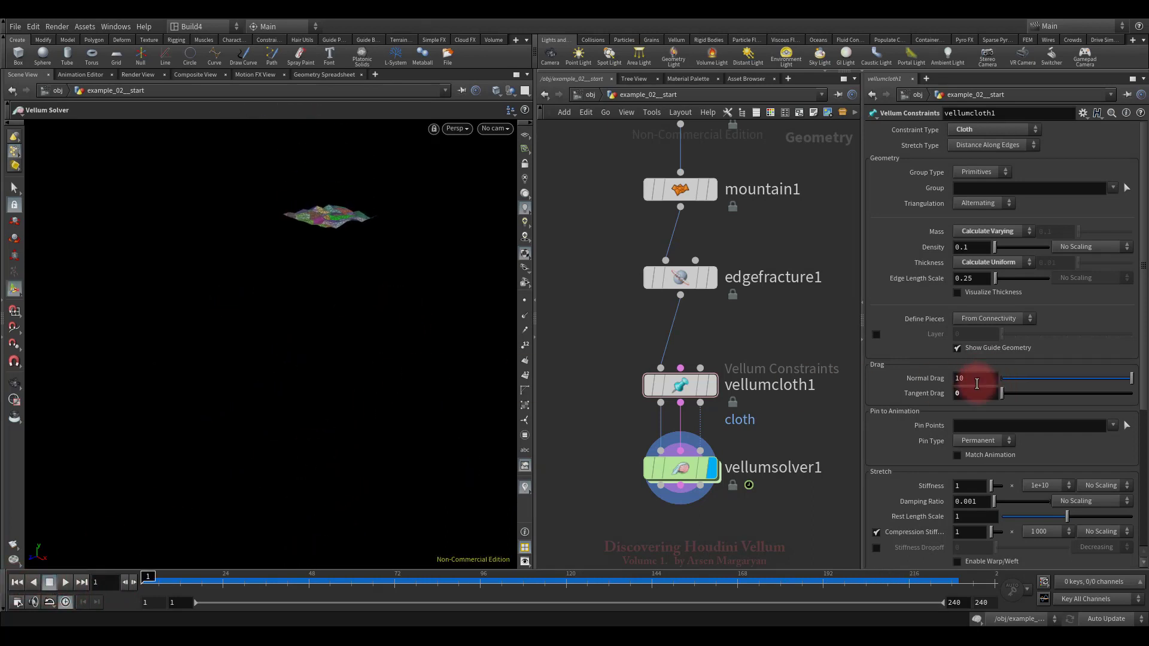
{"action": "key", "text": "Return"}
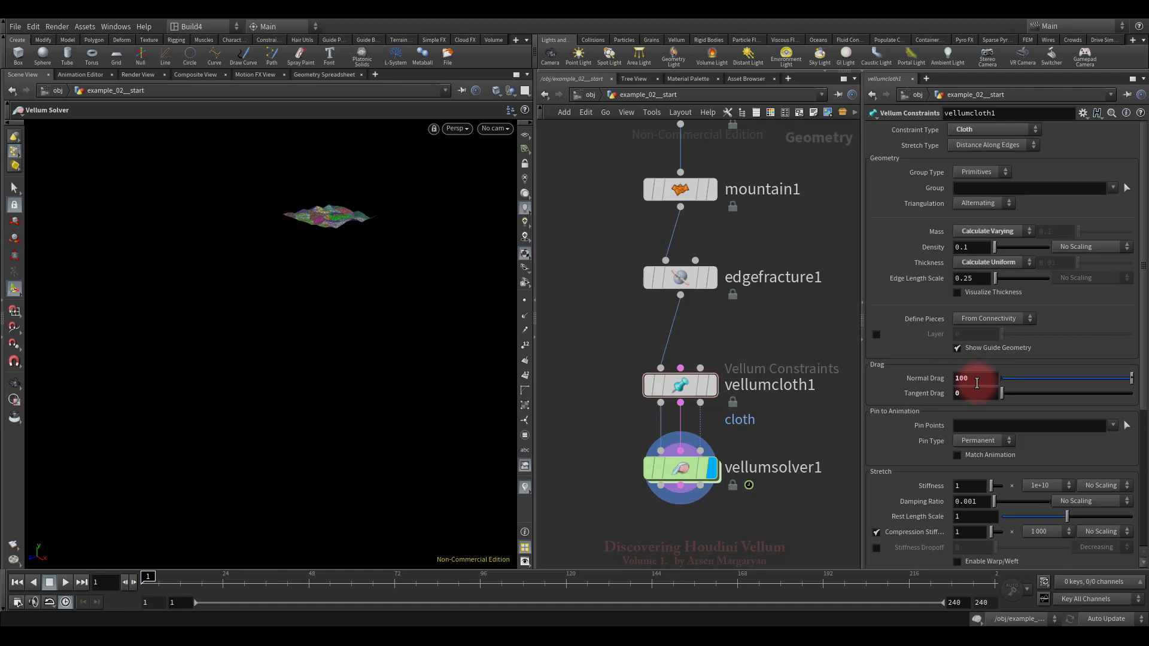
{"action": "left_click", "coordinate": [65, 581]}
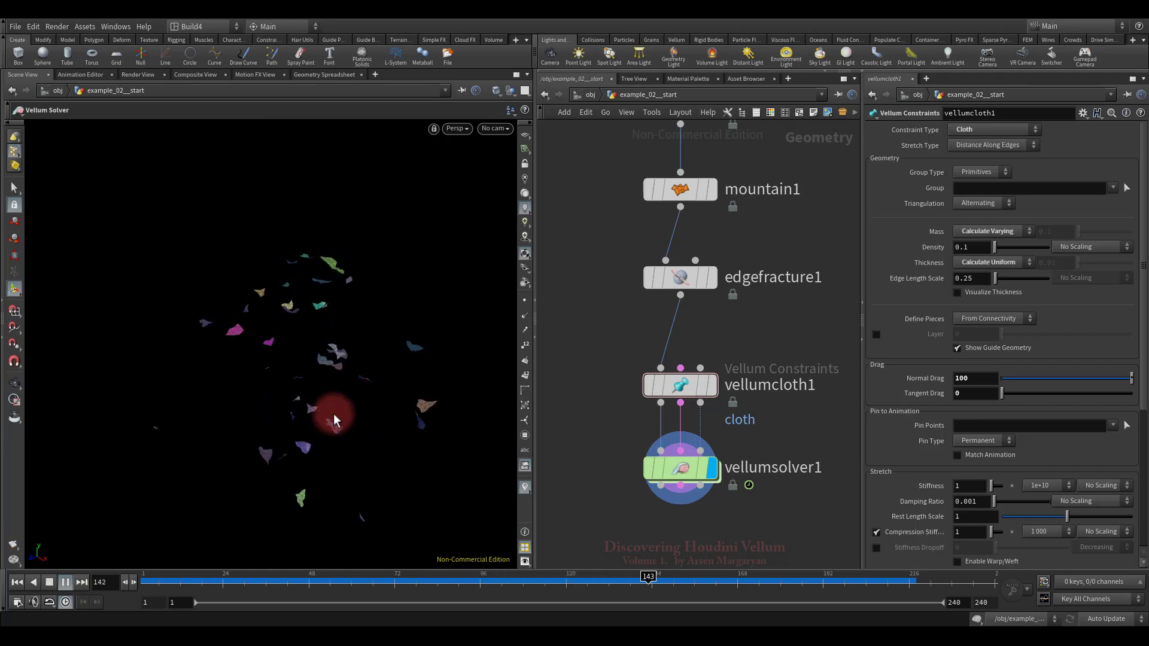
{"action": "left_click", "coordinate": [49, 582]}
Set Normal Drag to 0 and Tangent Drag to 10.
{"action": "left_click", "coordinate": [16, 582]}
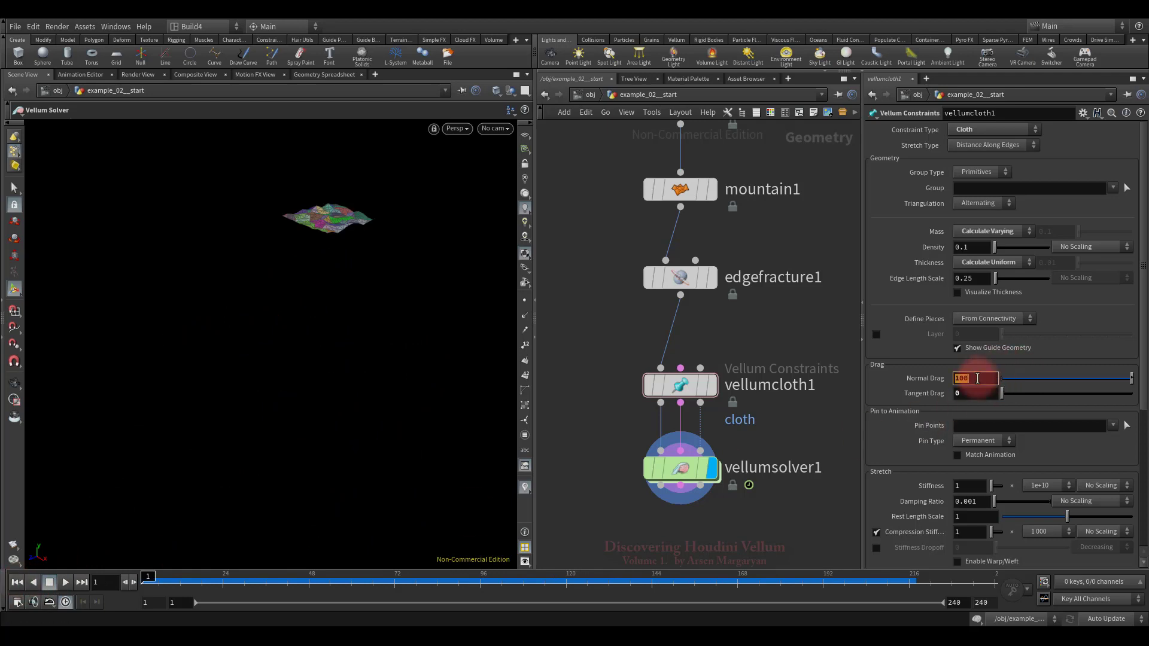
{"action": "type", "text": "0"}
{"action": "key", "text": "Return"}
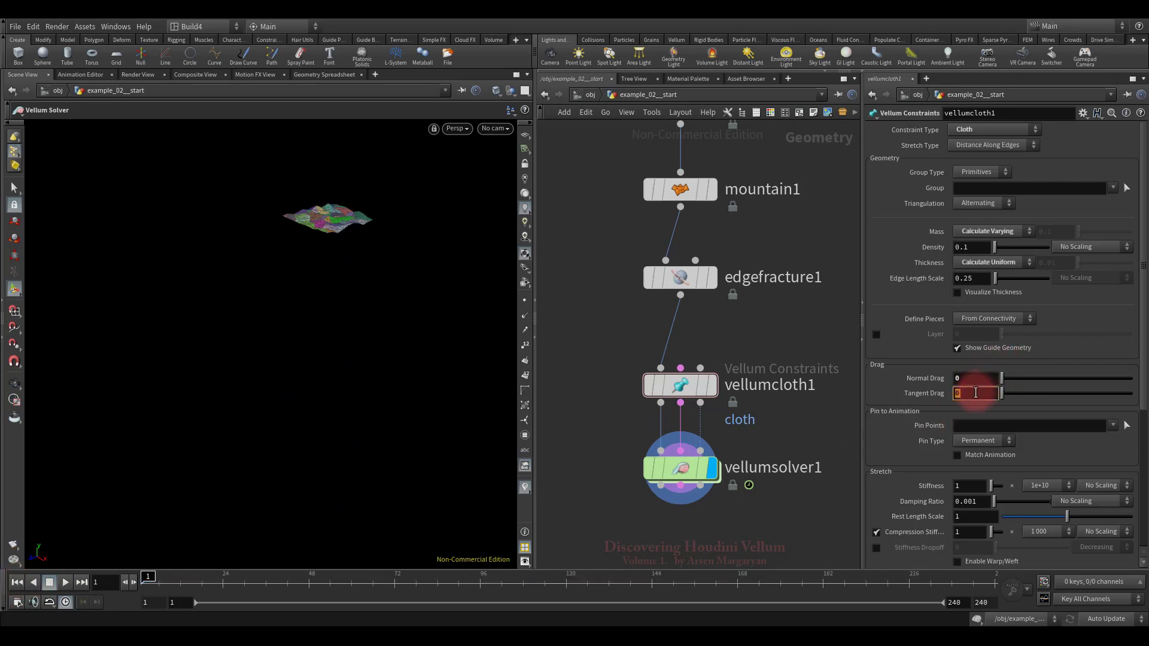
{"action": "left_click", "coordinate": [975, 394]}
{"action": "type", "text": "10"}
{"action": "key", "text": "Return"}
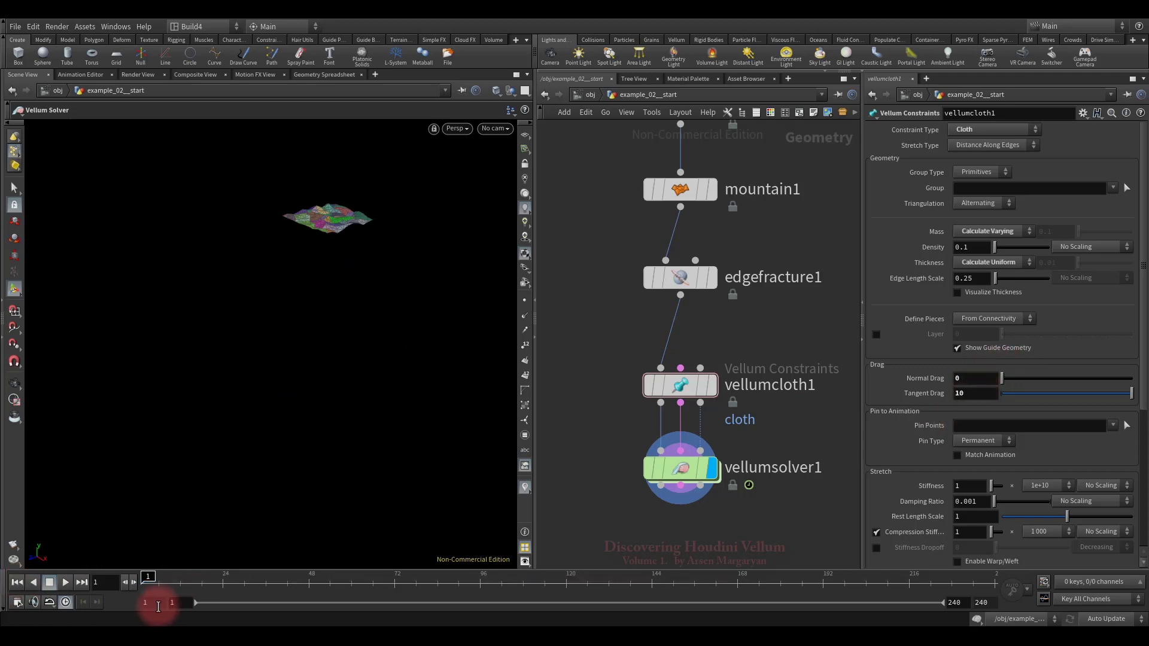
Replay the fall with only tangent drag, orbiting the tearing pieces, then stop and rewind.
{"action": "left_click", "coordinate": [66, 583]}
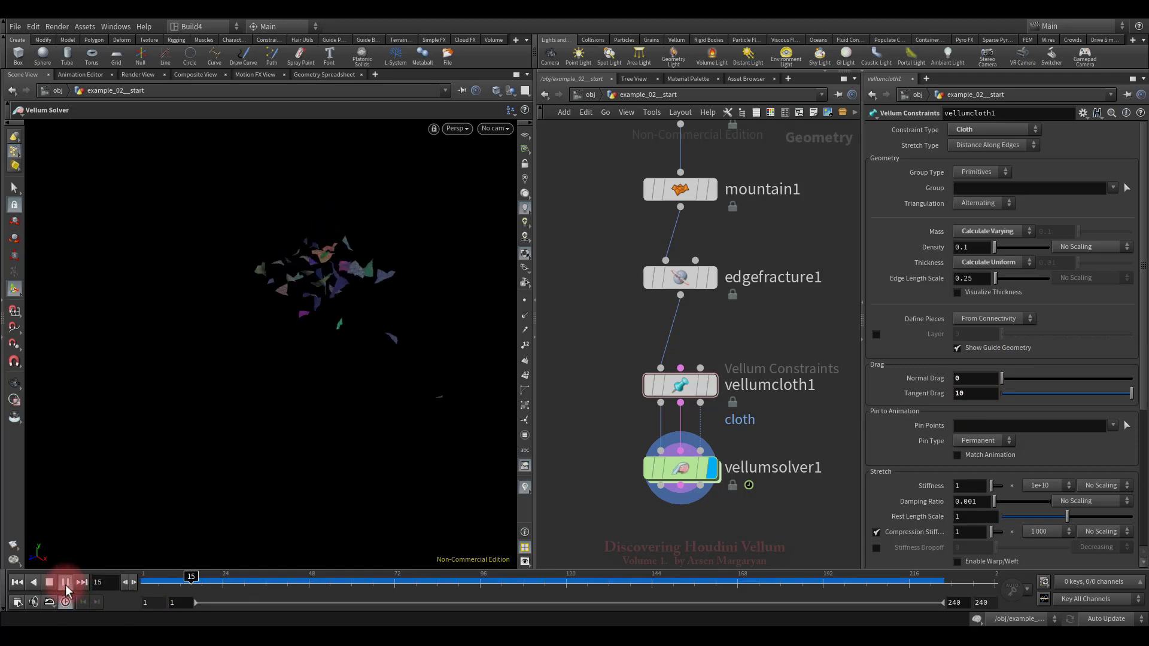
{"action": "left_click_drag", "start_coordinate": [473, 400], "coordinate": [344, 380], "text": "alt"}
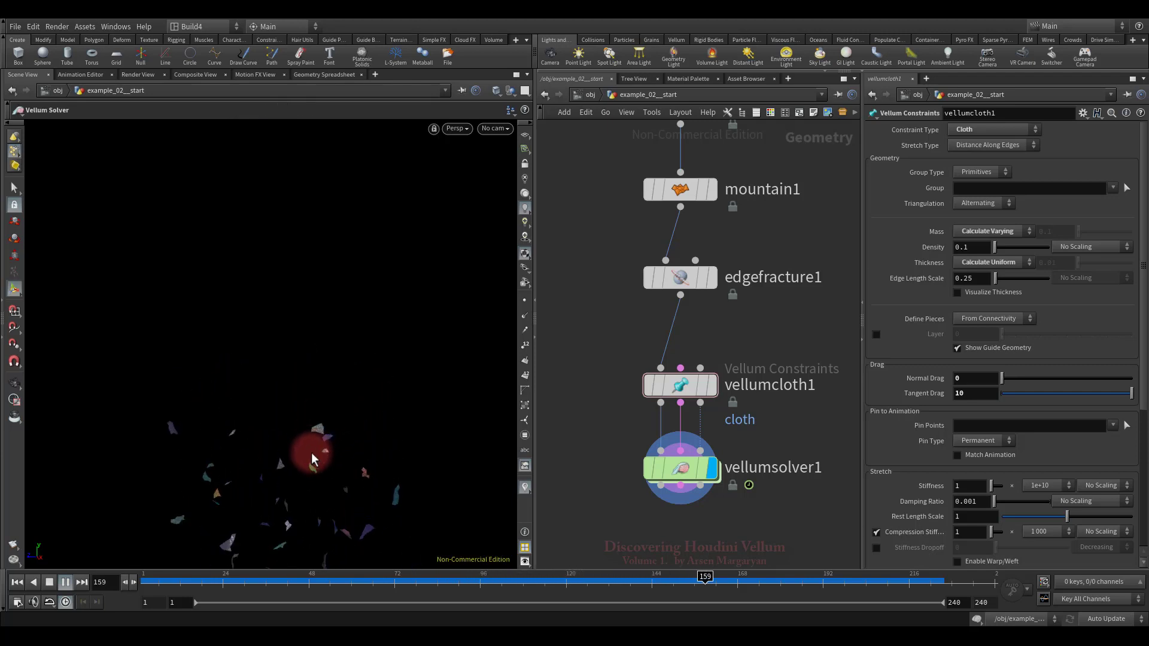
{"action": "left_click", "coordinate": [49, 581]}
{"action": "left_click", "coordinate": [17, 582]}
{"action": "key", "text": "space+h"}
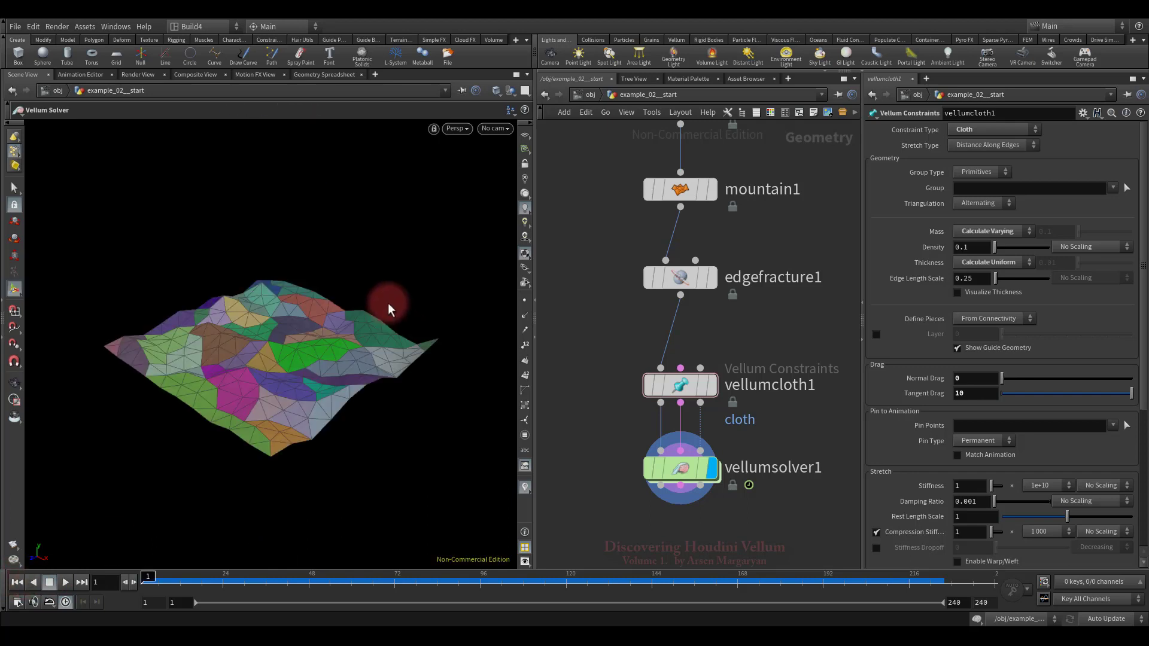
{"action": "left_click_drag", "start_coordinate": [344, 378], "coordinate": [359, 341], "text": "alt"}
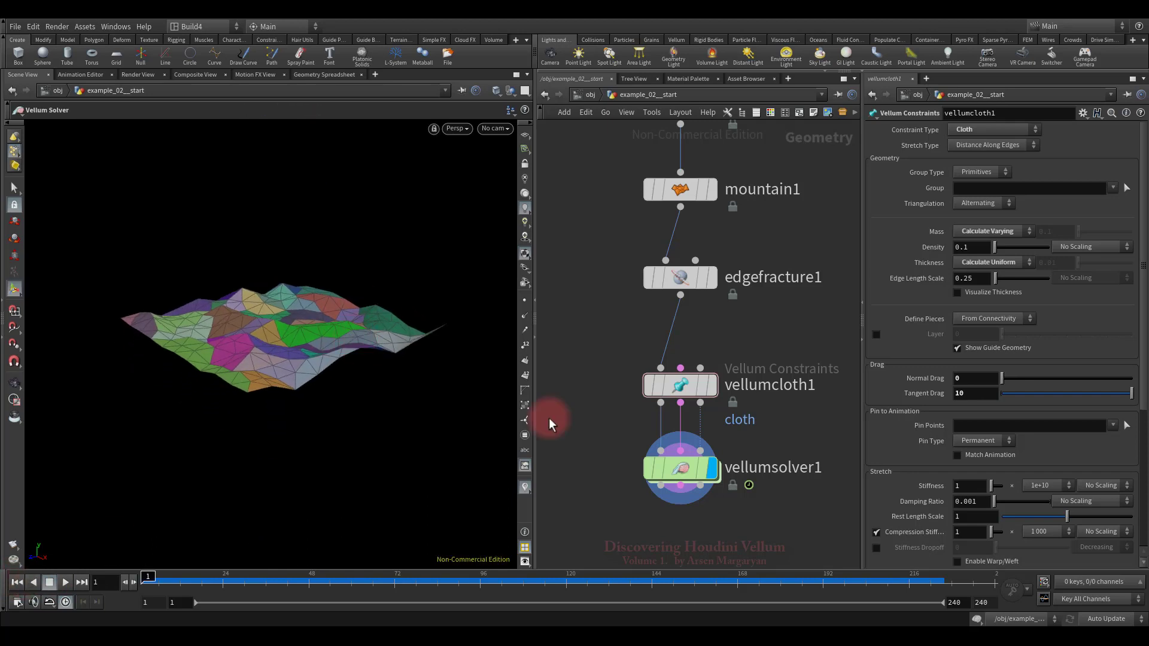
{"action": "right_click", "coordinate": [686, 383]}
{"action": "left_click", "coordinate": [698, 467]}
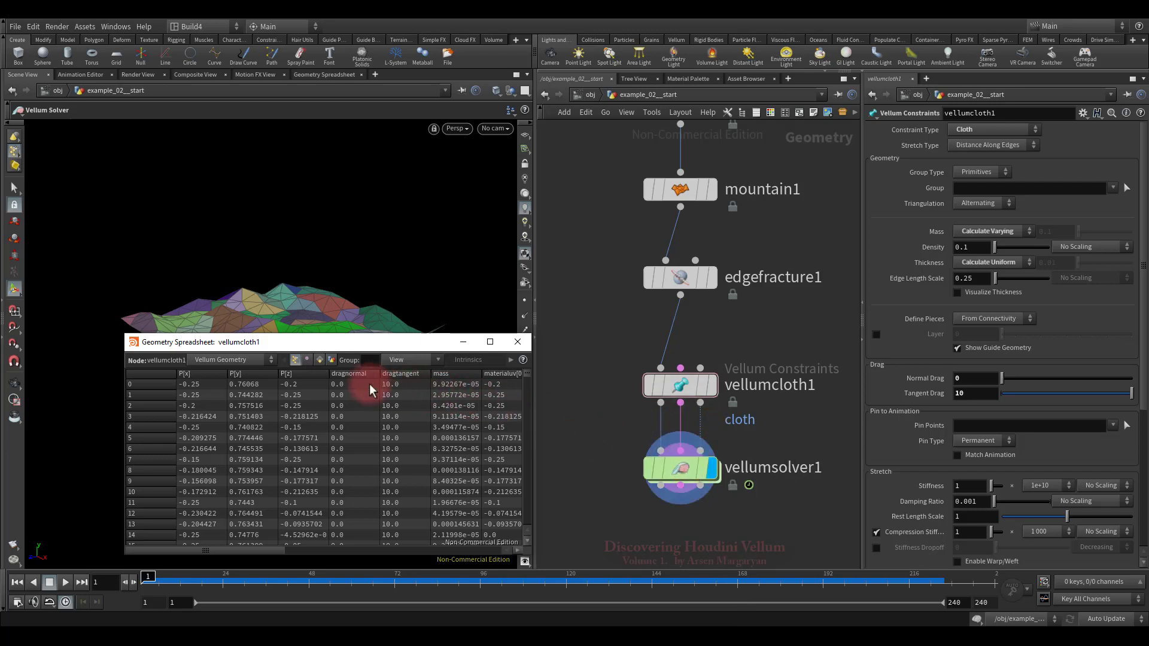
{"action": "left_click", "coordinate": [353, 374]}
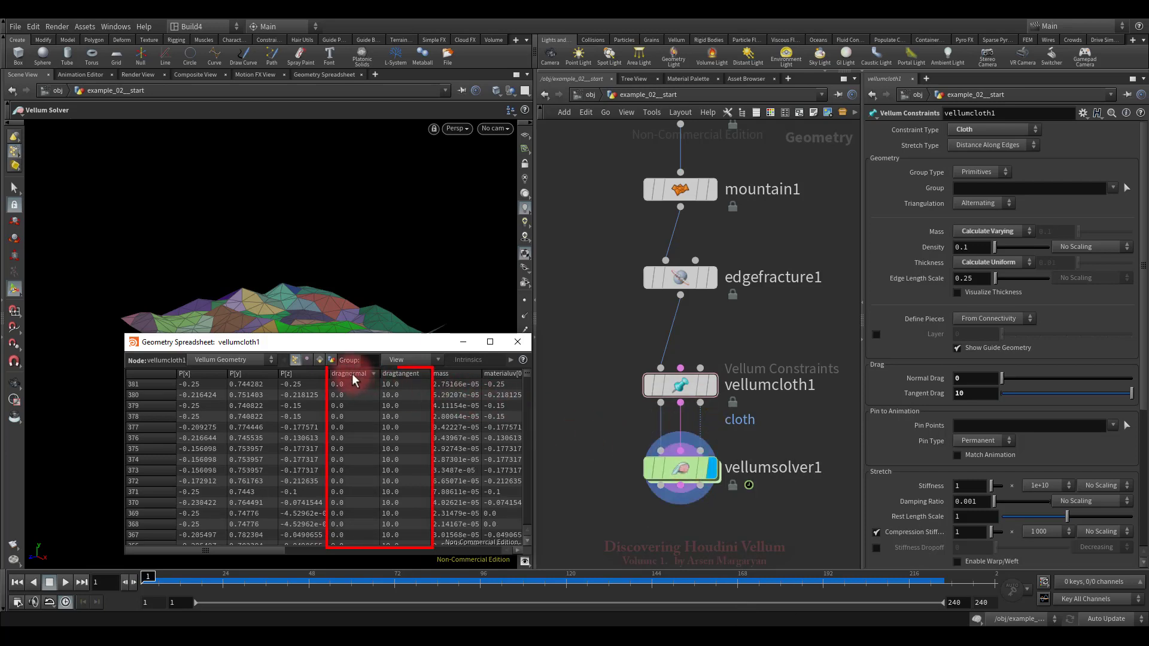
{"action": "left_click", "coordinate": [398, 374]}
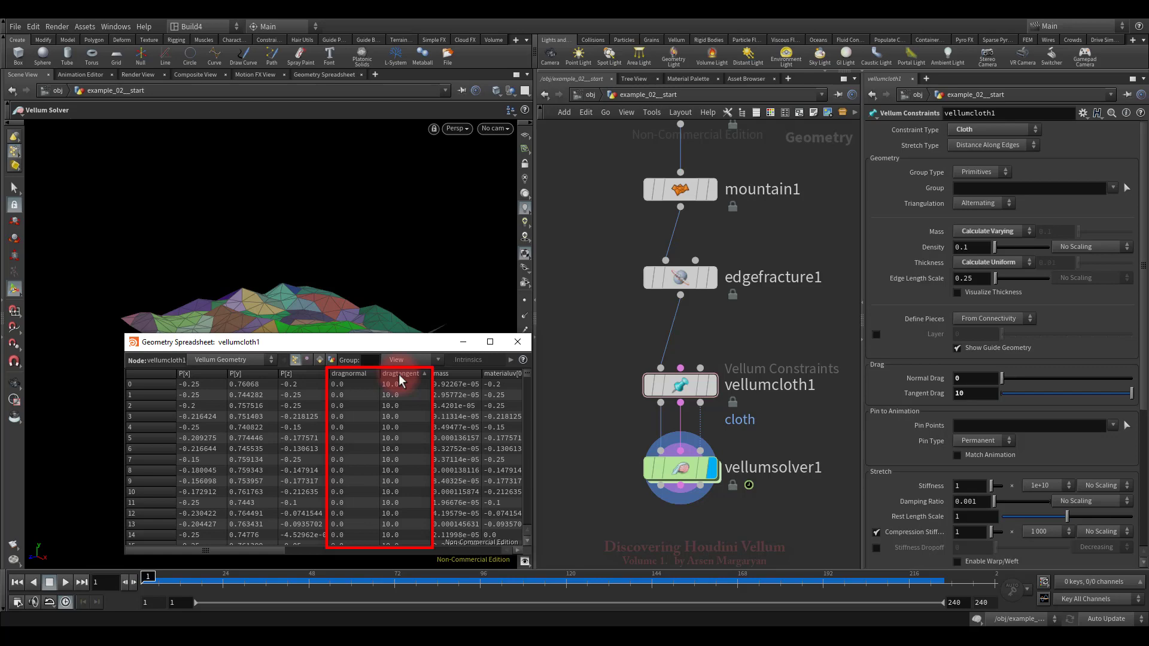
{"action": "left_click", "coordinate": [518, 342]}
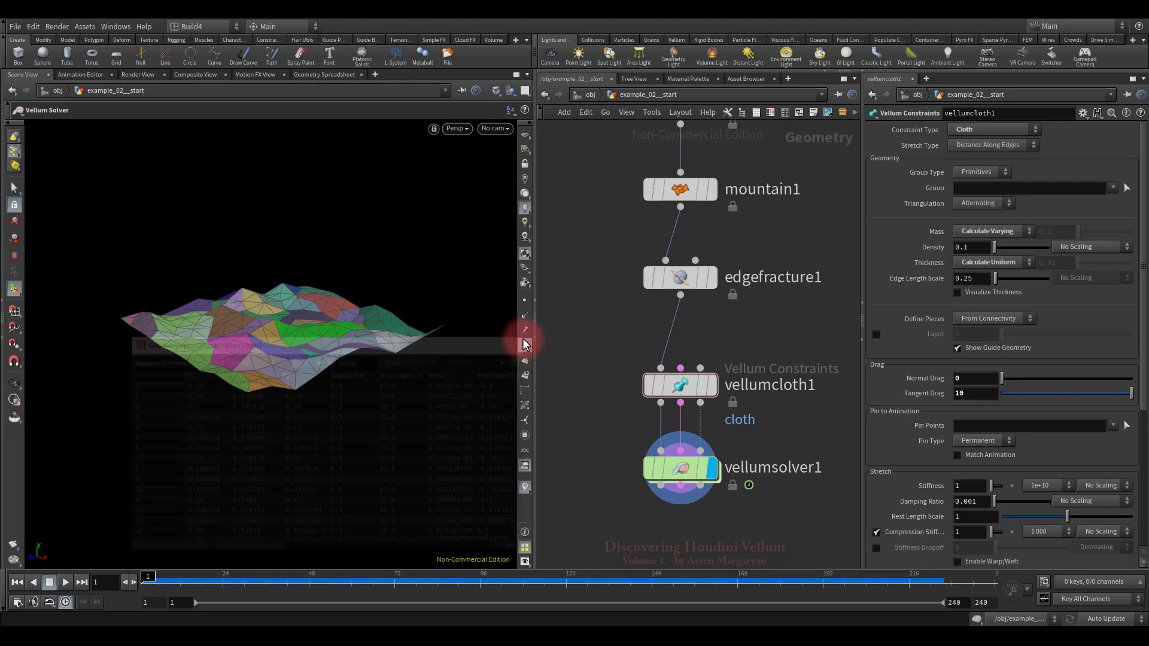